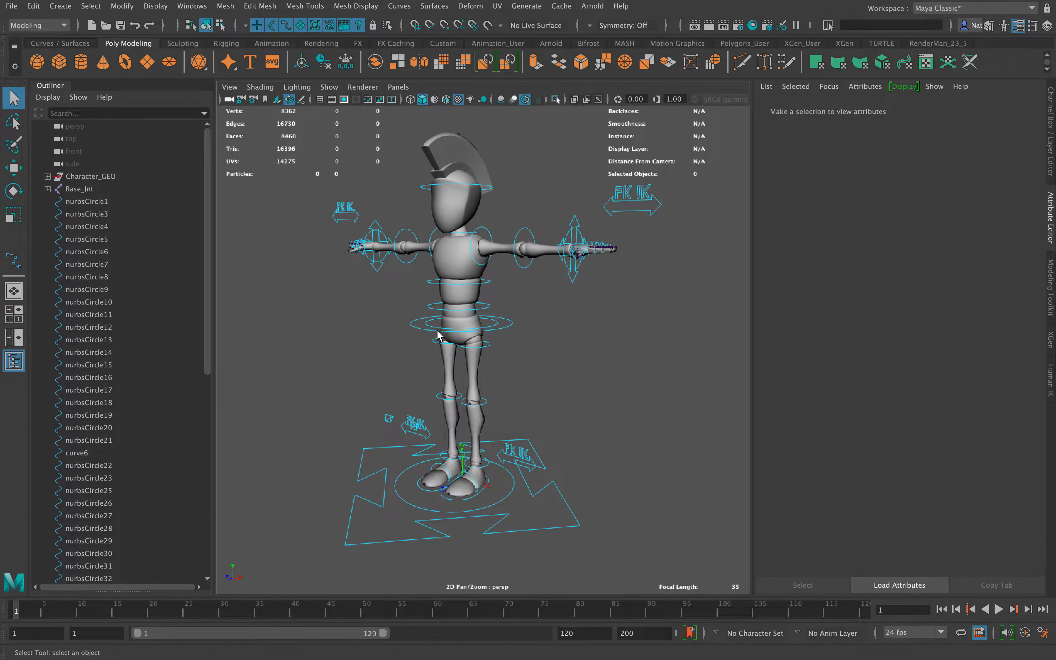
# Inspect the rig's control curves around the character's torso, arms, legs and feet
pyautogui.keyDown('alt'); pyautogui.moveTo(481, 307); pyautogui.dragTo(445, 323); pyautogui.keyUp('alt')
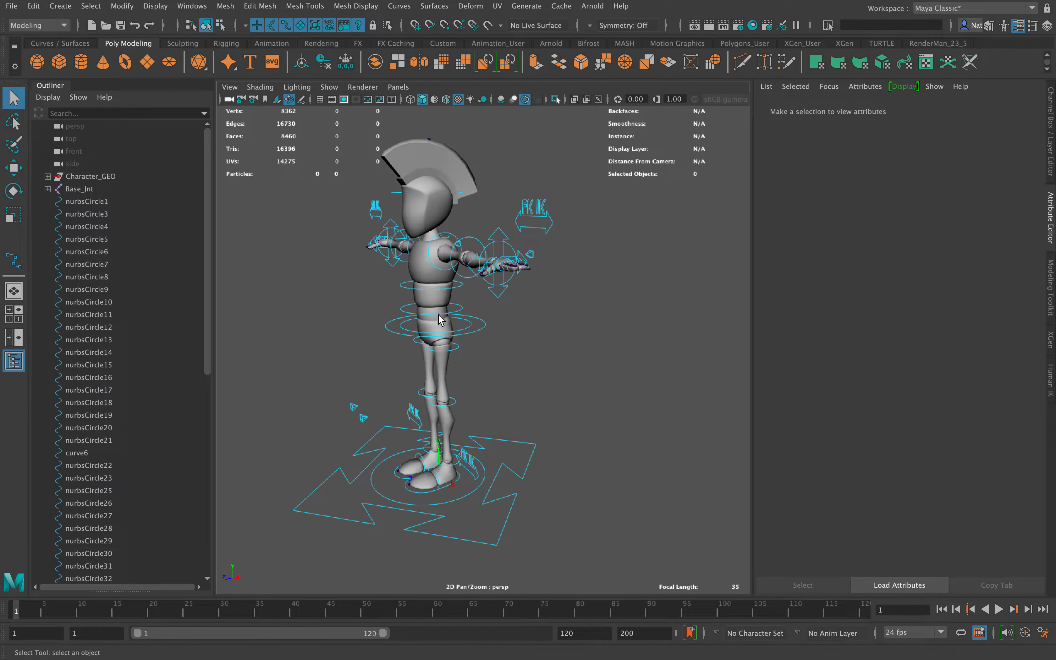
pyautogui.keyDown('alt'); pyautogui.moveTo(446, 323); pyautogui.dragTo(515, 300, button='right'); pyautogui.keyUp('alt')
pyautogui.keyDown('alt'); pyautogui.moveTo(507, 256); pyautogui.dragTo(486, 271, button='middle'); pyautogui.keyUp('alt')
pyautogui.keyDown('alt'); pyautogui.moveTo(485, 270); pyautogui.dragTo(515, 261); pyautogui.keyUp('alt')
pyautogui.keyDown('alt'); pyautogui.moveTo(427, 430); pyautogui.dragTo(449, 282, button='middle'); pyautogui.keyUp('alt')
pyautogui.keyDown('alt'); pyautogui.moveTo(436, 381); pyautogui.dragTo(426, 344); pyautogui.keyUp('alt')
pyautogui.keyDown('alt'); pyautogui.moveTo(426, 343); pyautogui.dragTo(528, 336, button='right'); pyautogui.keyUp('alt')
pyautogui.keyDown('alt'); pyautogui.moveTo(528, 335); pyautogui.dragTo(534, 301); pyautogui.keyUp('alt')
pyautogui.keyDown('alt'); pyautogui.moveTo(502, 304); pyautogui.dragTo(458, 334, button='right'); pyautogui.keyUp('alt')
pyautogui.keyDown('alt'); pyautogui.moveTo(458, 334); pyautogui.dragTo(478, 297, button='middle'); pyautogui.keyUp('alt')
pyautogui.keyDown('alt'); pyautogui.moveTo(478, 297); pyautogui.dragTo(498, 313); pyautogui.keyUp('alt')
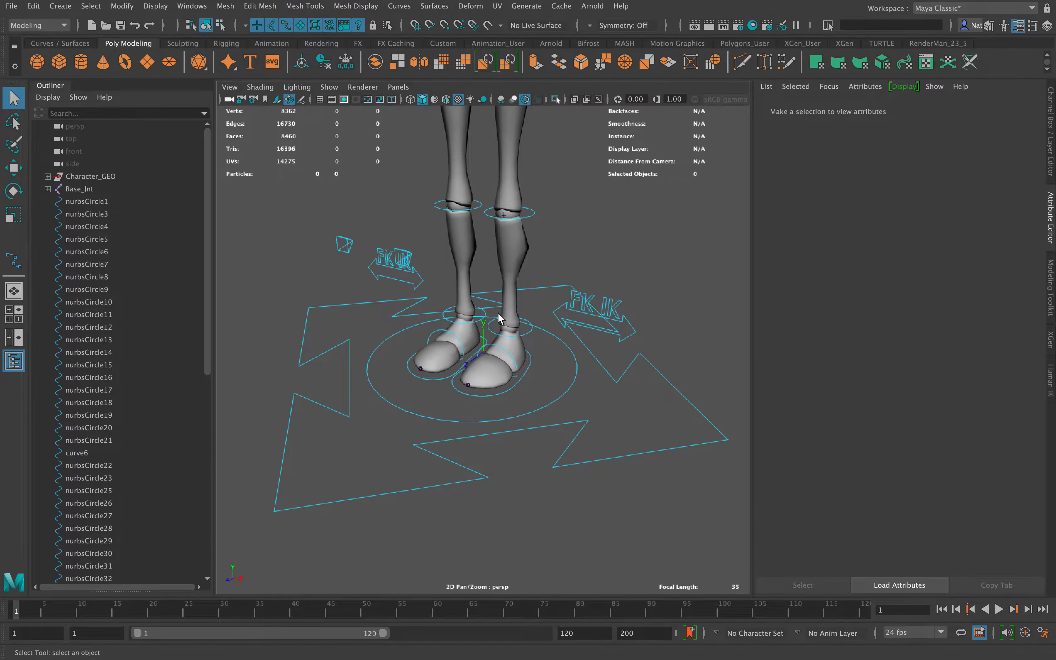
# Compare the FK IK arrow artwork in Illustrator with the FK IK switch controls beside the character's legs in Maya
pyautogui.hotkey('ctrl', 'Left')
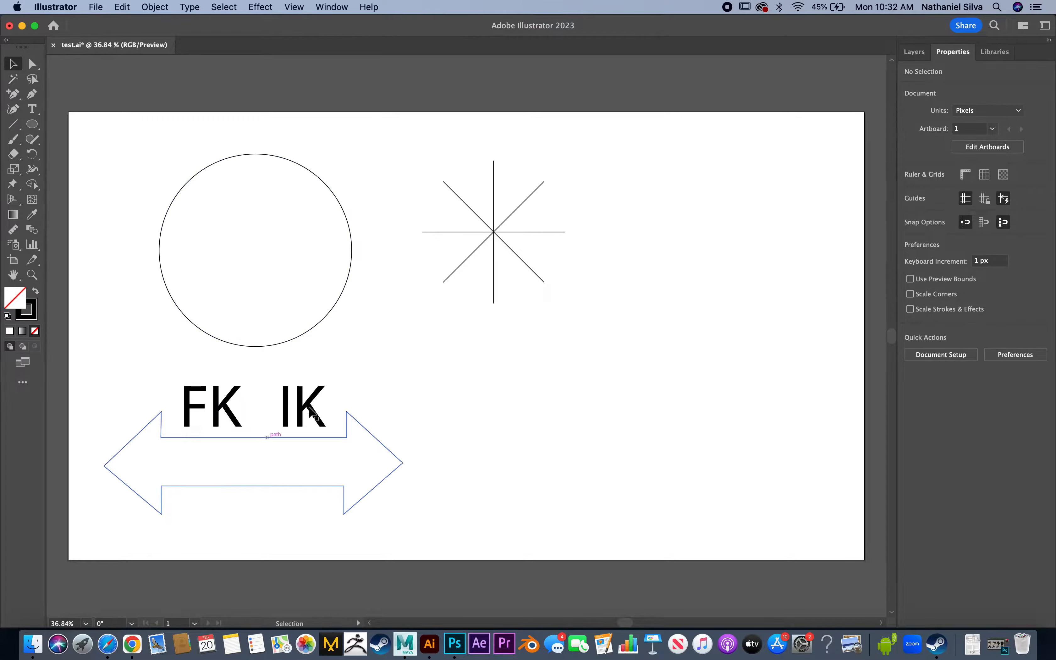
pyautogui.hotkey('ctrl', 'Right')
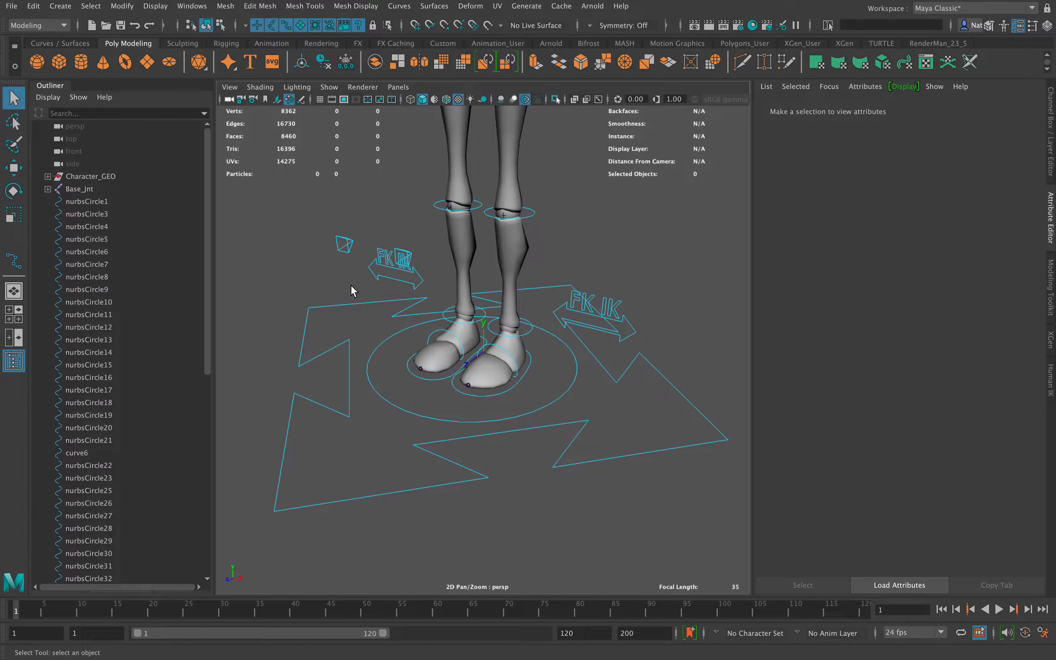
pyautogui.keyDown('alt'); pyautogui.moveTo(353, 292); pyautogui.dragTo(492, 344); pyautogui.keyUp('alt')
pyautogui.keyDown('alt'); pyautogui.moveTo(492, 343); pyautogui.dragTo(522, 305, button='middle'); pyautogui.keyUp('alt')
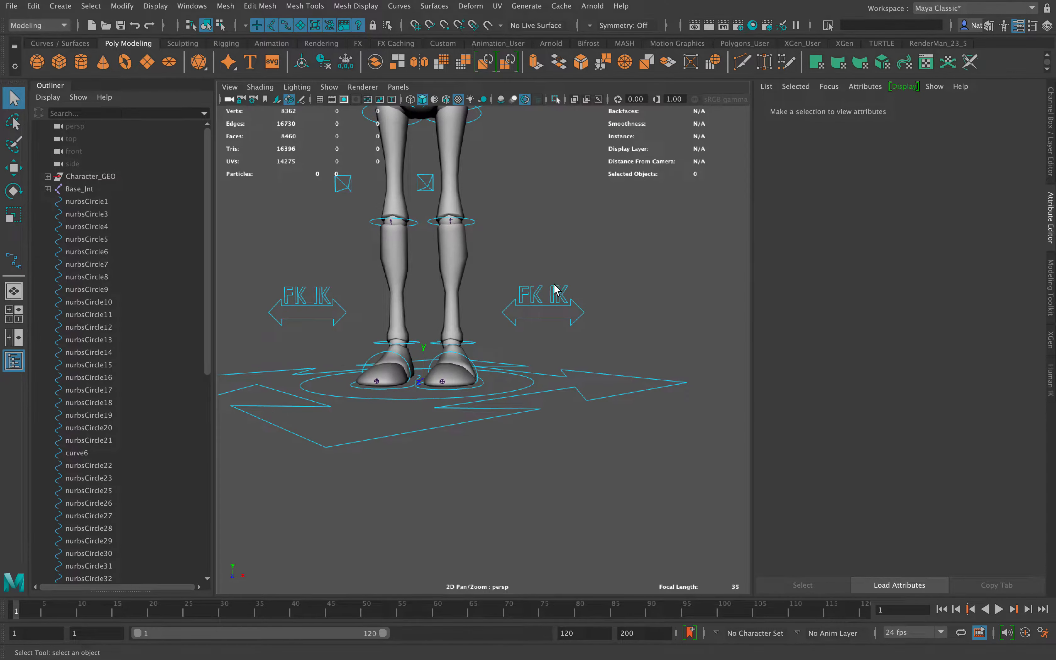
pyautogui.keyDown('alt'); pyautogui.moveTo(549, 291); pyautogui.dragTo(498, 416); pyautogui.keyUp('alt')
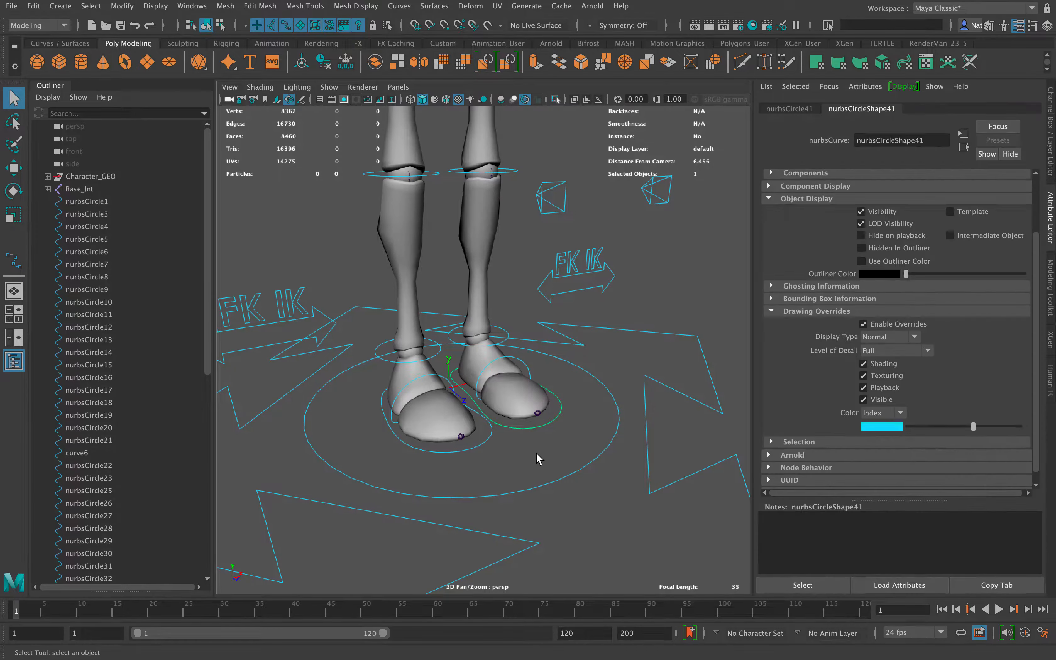
# Clear the foot control selection and select the large arrow-shaped ground controls around the character's feet
pyautogui.click(535, 454)
pyautogui.keyDown('alt'); pyautogui.moveTo(469, 442); pyautogui.dragTo(475, 363, button='middle'); pyautogui.keyUp('alt')
pyautogui.keyDown('alt'); pyautogui.moveTo(474, 363); pyautogui.dragTo(441, 369, button='right'); pyautogui.keyUp('alt')
pyautogui.moveTo(497, 418); pyautogui.dragTo(490, 422)
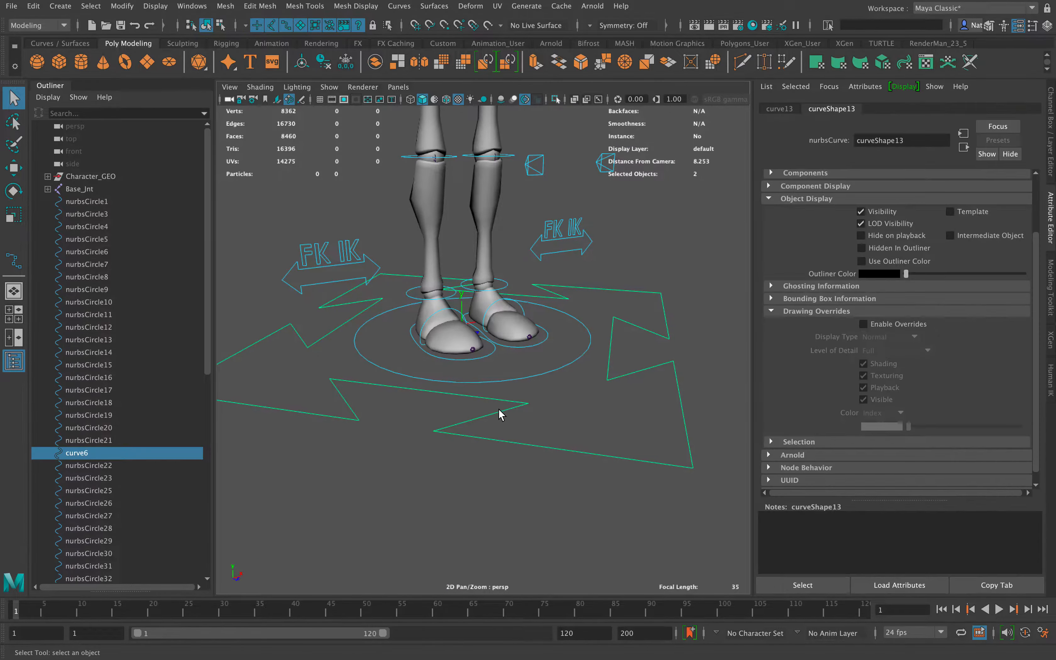
# Examine the controls around the character's head, arms, hands and torso from several angles
pyautogui.keyDown('alt'); pyautogui.moveTo(527, 338); pyautogui.dragTo(508, 448, button='middle'); pyautogui.keyUp('alt')
pyautogui.keyDown('alt'); pyautogui.moveTo(509, 447); pyautogui.dragTo(433, 307, button='right'); pyautogui.keyUp('alt')
pyautogui.keyDown('alt'); pyautogui.moveTo(510, 347); pyautogui.dragTo(460, 304); pyautogui.keyUp('alt')
pyautogui.keyDown('alt'); pyautogui.moveTo(478, 227); pyautogui.dragTo(466, 365, button='middle'); pyautogui.keyUp('alt')
pyautogui.keyDown('alt'); pyautogui.moveTo(371, 319); pyautogui.dragTo(405, 332, button='right'); pyautogui.keyUp('alt')
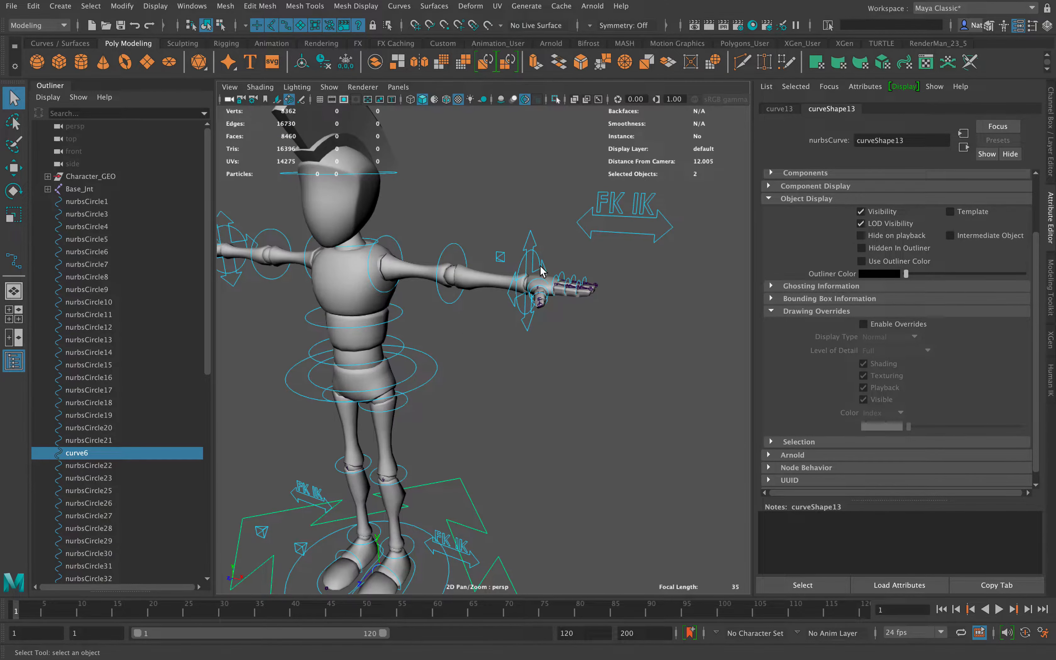
pyautogui.keyDown('alt'); pyautogui.moveTo(479, 297); pyautogui.dragTo(431, 359, button='middle'); pyautogui.keyUp('alt')
pyautogui.keyDown('alt'); pyautogui.moveTo(431, 359); pyautogui.dragTo(430, 313, button='right'); pyautogui.keyUp('alt')
pyautogui.keyDown('alt'); pyautogui.moveTo(417, 384); pyautogui.dragTo(518, 313, button='middle'); pyautogui.keyUp('alt')
pyautogui.keyDown('alt'); pyautogui.moveTo(518, 313); pyautogui.dragTo(464, 318); pyautogui.keyUp('alt')
pyautogui.keyDown('alt'); pyautogui.moveTo(464, 318); pyautogui.dragTo(473, 395, button='middle'); pyautogui.keyUp('alt')
pyautogui.keyDown('alt'); pyautogui.moveTo(472, 395); pyautogui.dragTo(444, 342, button='right'); pyautogui.keyUp('alt')
pyautogui.keyDown('alt'); pyautogui.moveTo(443, 342); pyautogui.dragTo(441, 338); pyautogui.keyUp('alt')
pyautogui.keyDown('alt'); pyautogui.moveTo(532, 296); pyautogui.dragTo(511, 288); pyautogui.keyUp('alt')
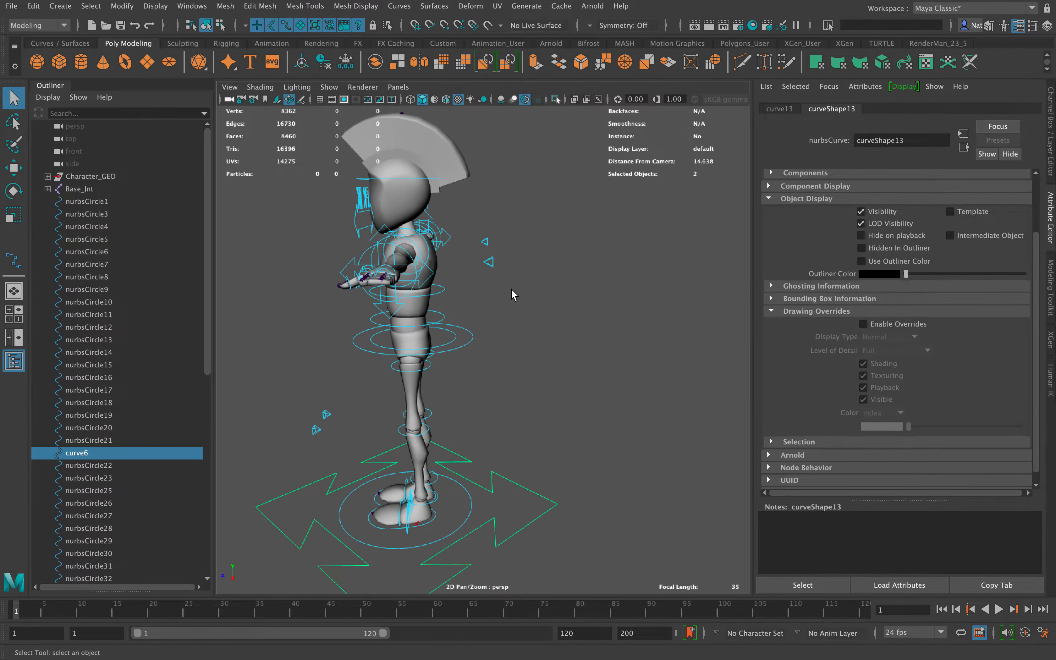
# Select the pyramid-shaped controls behind the elbows and those in front of the knees to point them out, then clear the selection
pyautogui.moveTo(482, 203); pyautogui.dragTo(480, 204)
pyautogui.keyDown('alt'); pyautogui.moveTo(471, 251); pyautogui.dragTo(348, 421); pyautogui.keyUp('alt')
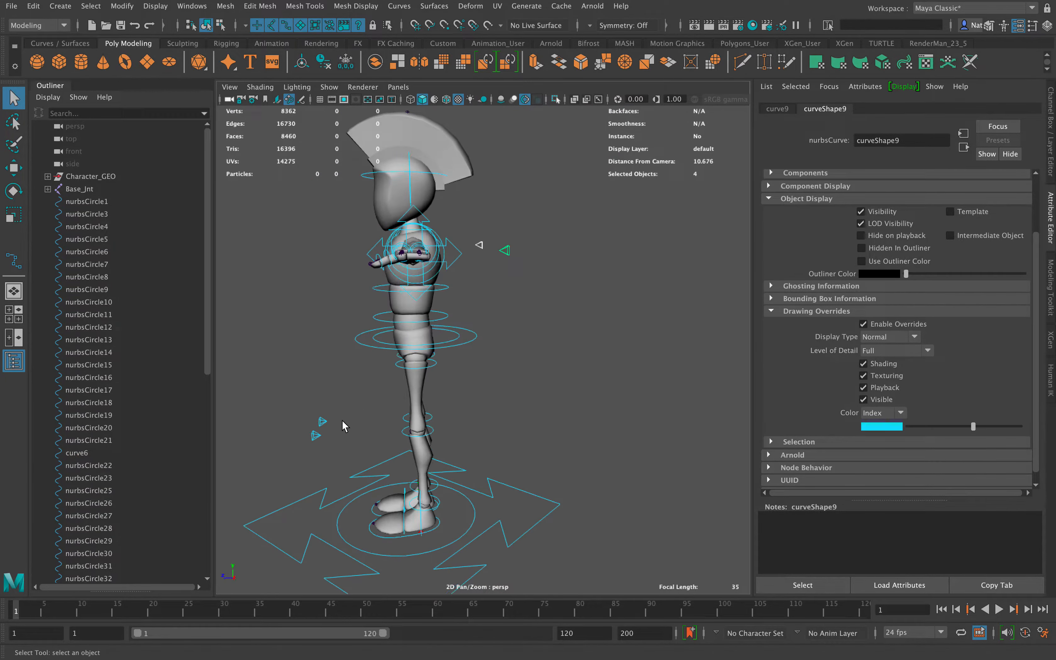
pyautogui.moveTo(281, 379); pyautogui.dragTo(330, 443)
pyautogui.keyDown('alt'); pyautogui.moveTo(300, 391); pyautogui.dragTo(336, 439); pyautogui.keyUp('alt')
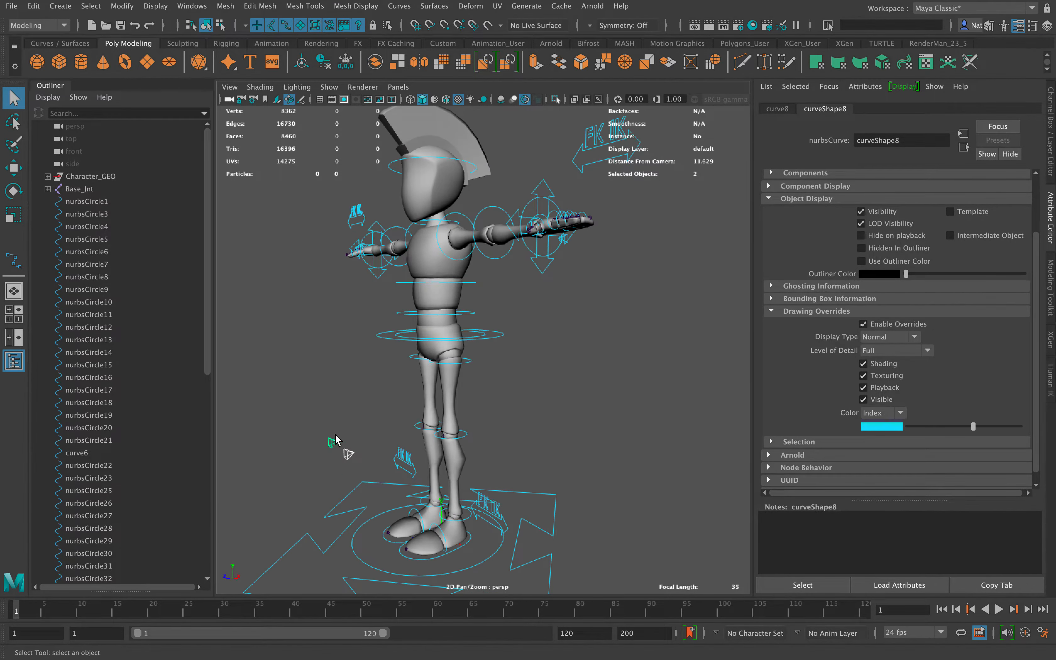
pyautogui.moveTo(412, 428)
pyautogui.keyDown('alt'); pyautogui.mouseDown()
pyautogui.moveTo(356, 397)
pyautogui.moveTo(416, 405)
pyautogui.mouseUp(); pyautogui.keyUp('alt')
pyautogui.click(364, 421)
# Display the joints through the mesh and select the elbow control circle with the Move tool
pyautogui.keyDown('alt'); pyautogui.moveTo(468, 359); pyautogui.dragTo(575, 313); pyautogui.keyUp('alt')
pyautogui.click(598, 99)
pyautogui.keyDown('alt'); pyautogui.moveTo(495, 304); pyautogui.dragTo(546, 391, button='right'); pyautogui.keyUp('alt')
pyautogui.keyDown('alt'); pyautogui.moveTo(509, 211); pyautogui.dragTo(486, 263, button='middle'); pyautogui.keyUp('alt')
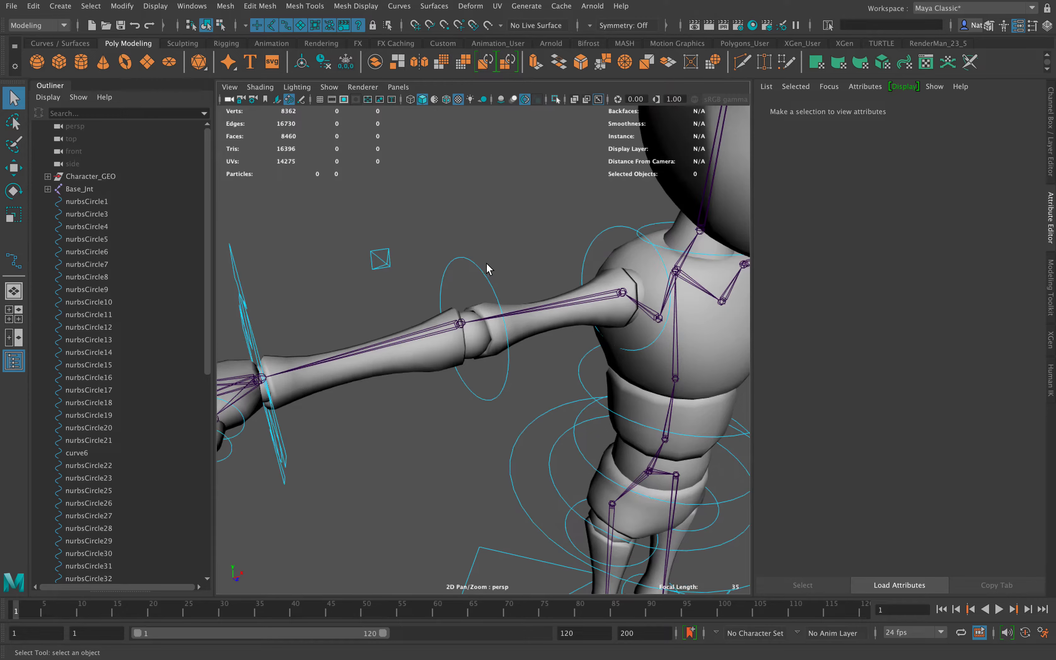
pyautogui.click(469, 283)
pyautogui.scroll(5, 469, 284)
pyautogui.press('w')
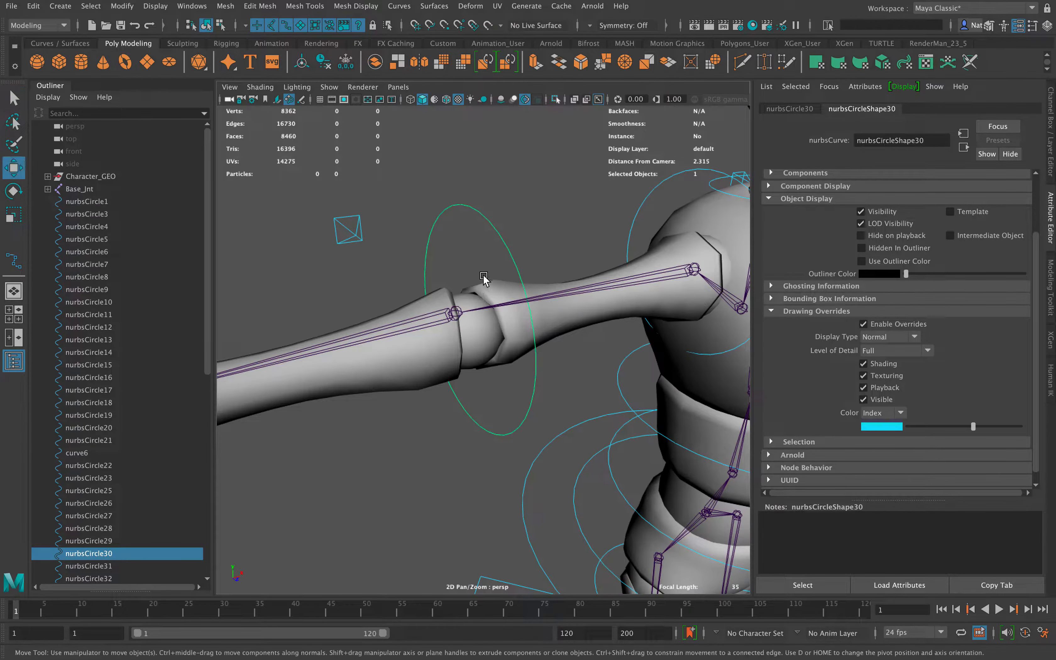
# Select the wrist control circle to check its pivot against the wrist joint, and hide the joints inside the mesh again
pyautogui.keyDown('alt'); pyautogui.moveTo(483, 296); pyautogui.dragTo(454, 301); pyautogui.keyUp('alt')
pyautogui.click(423, 275)
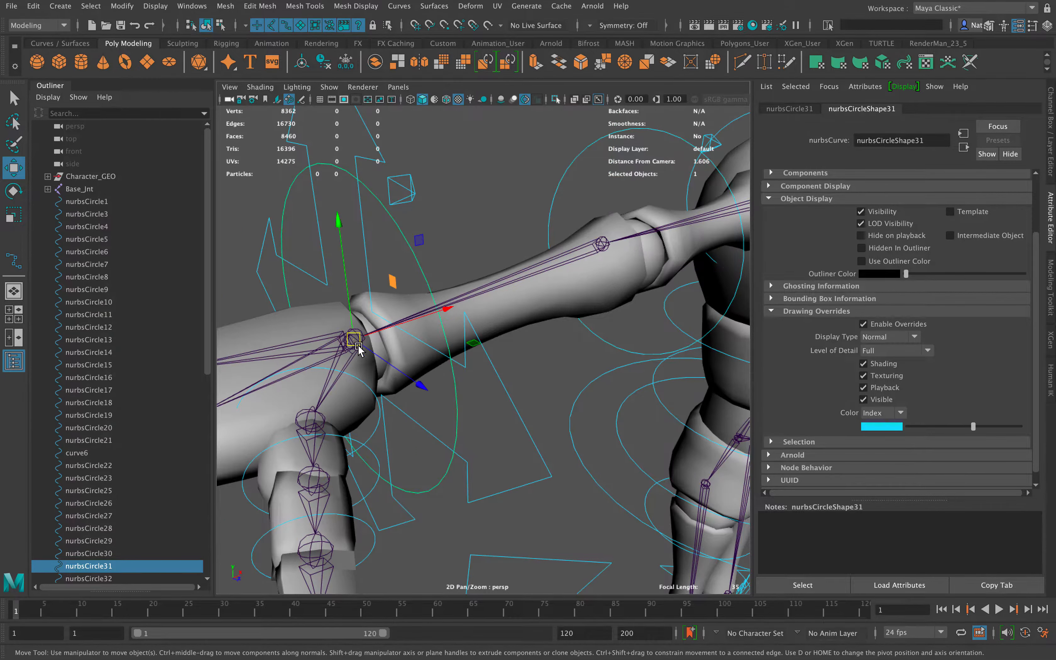
pyautogui.keyDown('alt'); pyautogui.moveTo(354, 336); pyautogui.dragTo(379, 277, button='middle'); pyautogui.keyUp('alt')
pyautogui.scroll(-5, 379, 277)
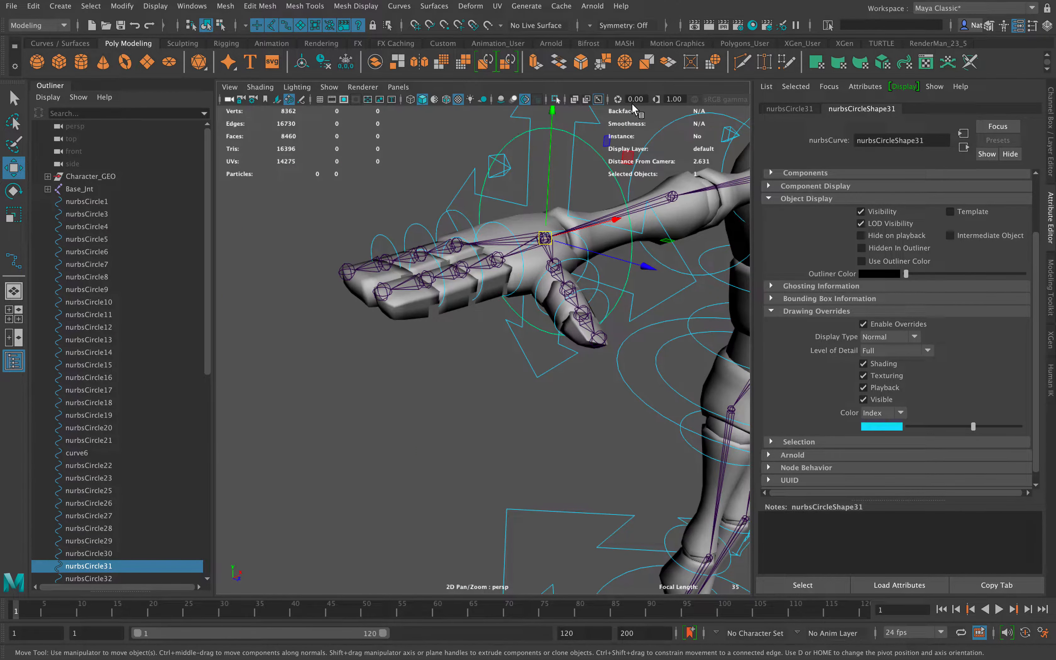
pyautogui.click(599, 99)
pyautogui.click(459, 399)
# Examine the hand controls up close and the complete set of control curves around the whole character
pyautogui.keyDown('alt'); pyautogui.moveTo(452, 301); pyautogui.dragTo(415, 328, button='middle'); pyautogui.keyUp('alt')
pyautogui.keyDown('alt'); pyautogui.moveTo(445, 255); pyautogui.dragTo(391, 295); pyautogui.keyUp('alt')
pyautogui.keyDown('alt'); pyautogui.moveTo(390, 295); pyautogui.dragTo(399, 250, button='right'); pyautogui.keyUp('alt')
pyautogui.keyDown('alt'); pyautogui.moveTo(483, 303); pyautogui.dragTo(391, 287); pyautogui.keyUp('alt')
pyautogui.keyDown('alt'); pyautogui.moveTo(391, 288); pyautogui.dragTo(468, 371, button='middle'); pyautogui.keyUp('alt')
pyautogui.keyDown('alt'); pyautogui.moveTo(468, 371); pyautogui.dragTo(419, 343, button='right'); pyautogui.keyUp('alt')
pyautogui.keyDown('alt'); pyautogui.moveTo(427, 346); pyautogui.dragTo(456, 253, button='middle'); pyautogui.keyUp('alt')
pyautogui.keyDown('alt'); pyautogui.moveTo(455, 304); pyautogui.dragTo(483, 325); pyautogui.keyUp('alt')
pyautogui.keyDown('alt'); pyautogui.moveTo(484, 326); pyautogui.dragTo(450, 308, button='middle'); pyautogui.keyUp('alt')
pyautogui.keyDown('alt'); pyautogui.moveTo(486, 320); pyautogui.dragTo(451, 290, button='right'); pyautogui.keyUp('alt')
pyautogui.keyDown('alt'); pyautogui.moveTo(441, 301); pyautogui.dragTo(460, 311, button='middle'); pyautogui.keyUp('alt')
pyautogui.keyDown('alt'); pyautogui.moveTo(459, 311); pyautogui.dragTo(459, 361, button='right'); pyautogui.keyUp('alt')
pyautogui.moveTo(459, 362)
pyautogui.keyDown('alt'); pyautogui.mouseDown()
pyautogui.moveTo(499, 344)
pyautogui.moveTo(443, 367)
pyautogui.mouseUp(); pyautogui.keyUp('alt')
pyautogui.keyDown('alt'); pyautogui.moveTo(457, 359); pyautogui.dragTo(484, 359, button='middle'); pyautogui.keyUp('alt')
pyautogui.keyDown('alt'); pyautogui.moveTo(484, 359); pyautogui.dragTo(452, 351, button='right'); pyautogui.keyUp('alt')
pyautogui.keyDown('alt'); pyautogui.moveTo(448, 352); pyautogui.dragTo(461, 353, button='middle'); pyautogui.keyUp('alt')
pyautogui.moveTo(462, 354)
pyautogui.keyDown('alt'); pyautogui.mouseDown()
pyautogui.moveTo(468, 342)
pyautogui.moveTo(454, 342)
pyautogui.mouseUp(); pyautogui.keyUp('alt')
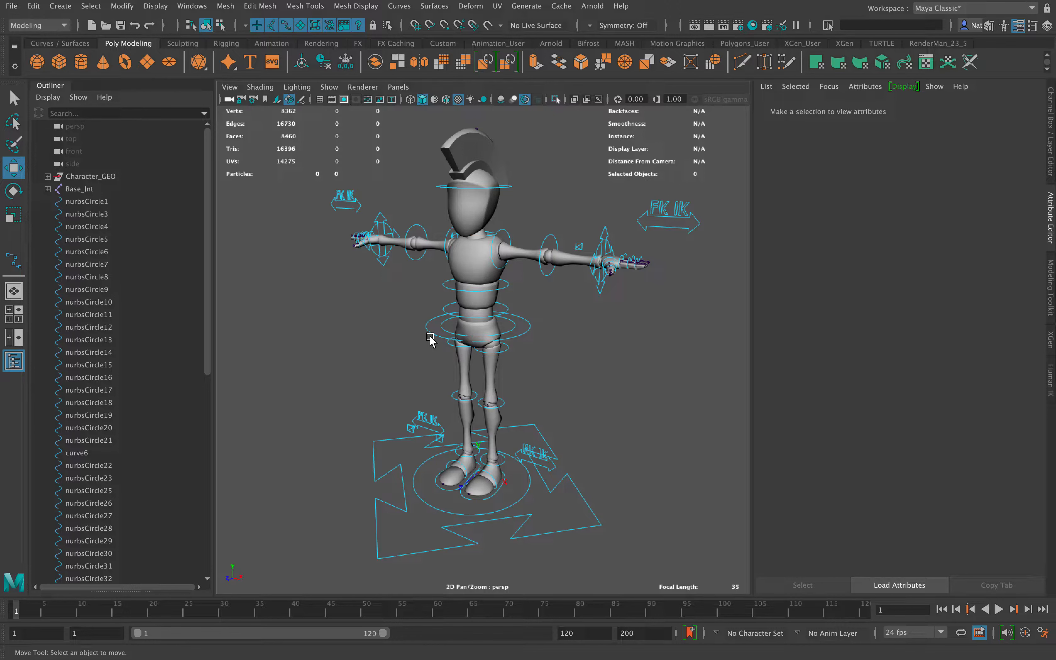
pyautogui.keyDown('alt'); pyautogui.moveTo(494, 312); pyautogui.dragTo(525, 319); pyautogui.keyUp('alt')
# Switch to Illustrator and select the double-headed arrow, the FK text and the IK text one after another
pyautogui.hotkey('ctrl', 'Left')
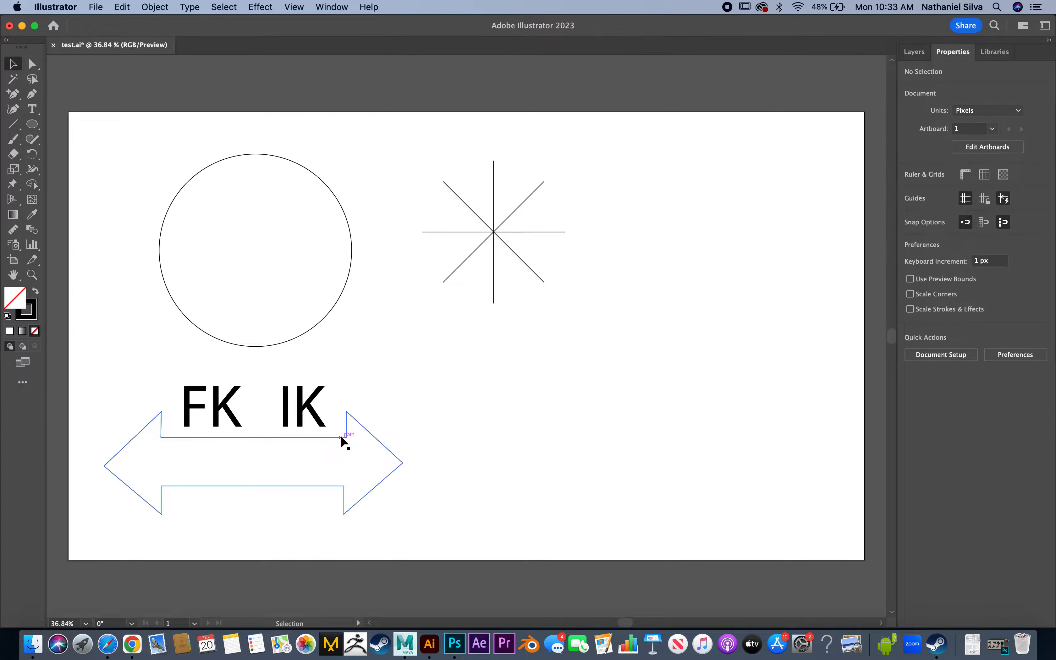
pyautogui.click(330, 437)
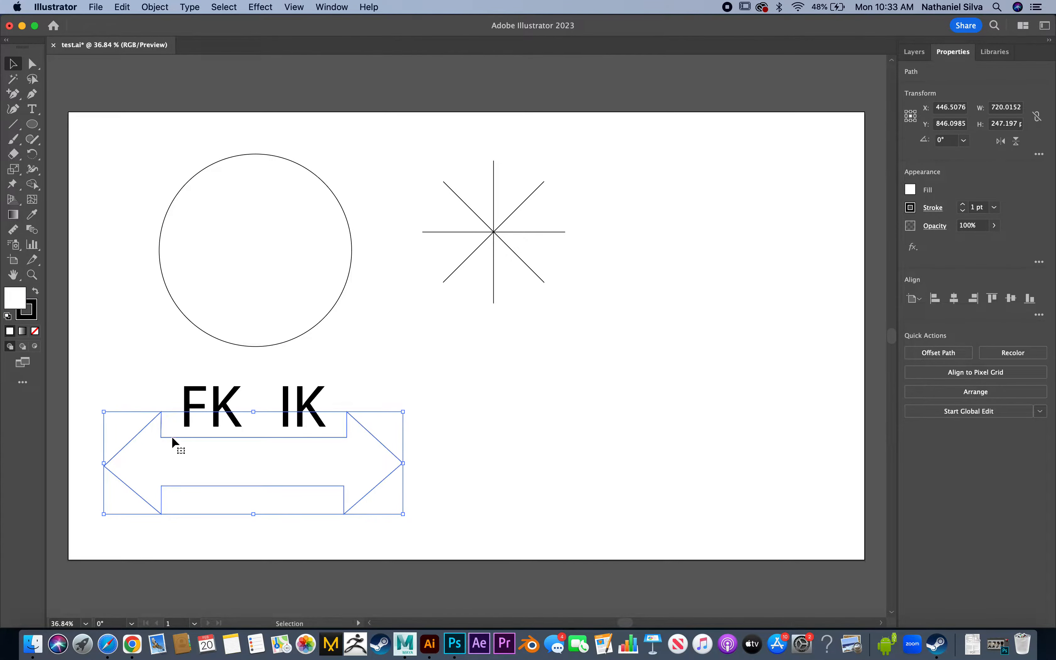
pyautogui.click(362, 380)
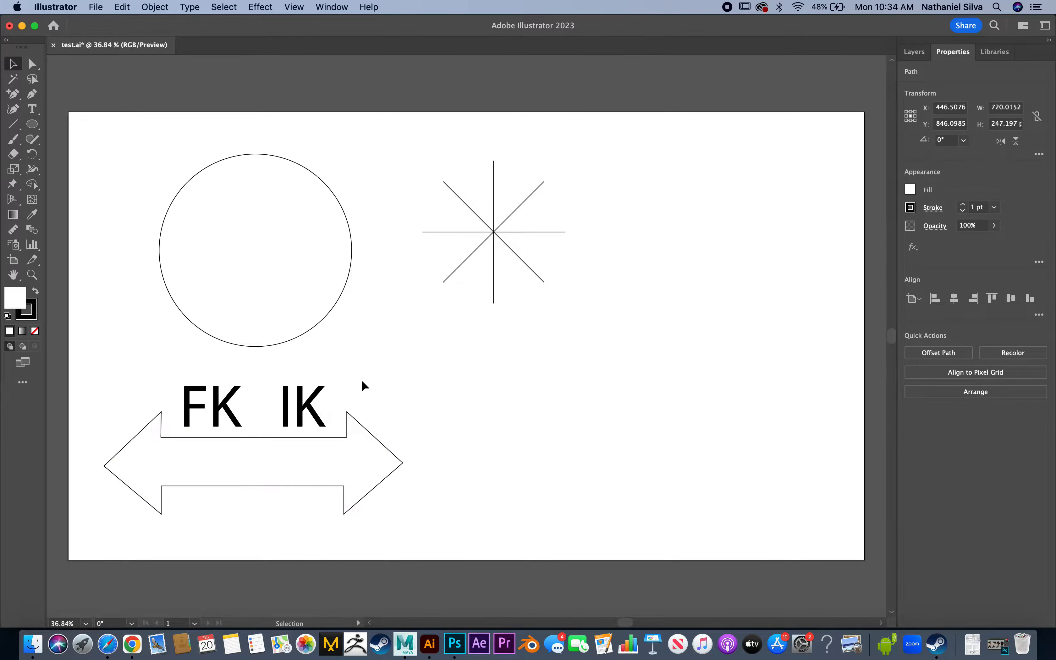
pyautogui.click(236, 403)
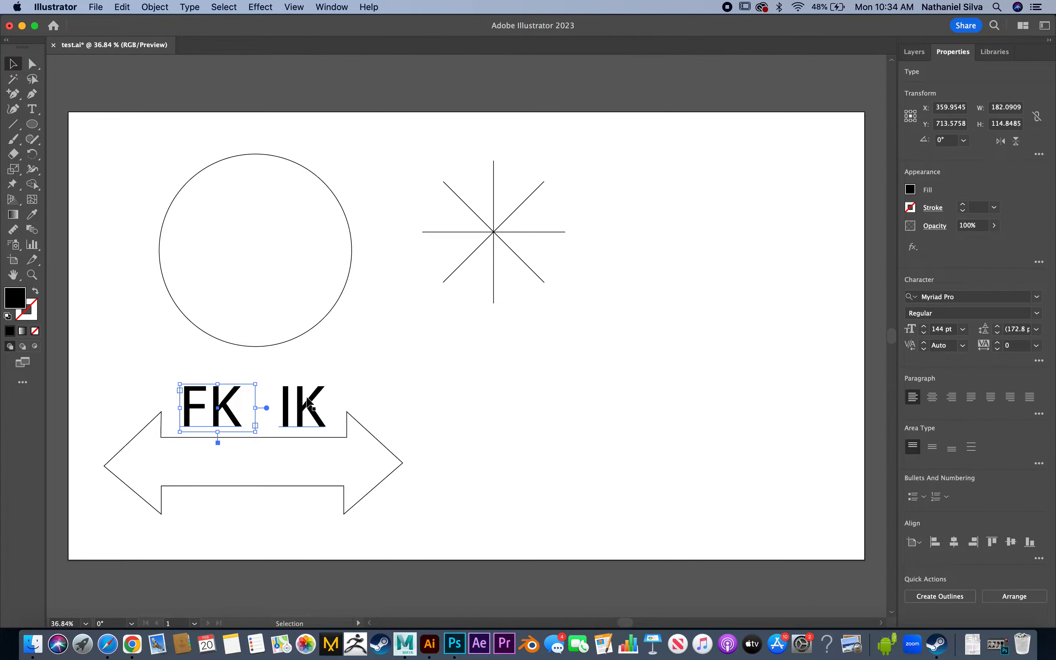
pyautogui.click(308, 404)
pyautogui.click(228, 408)
pyautogui.click(301, 413)
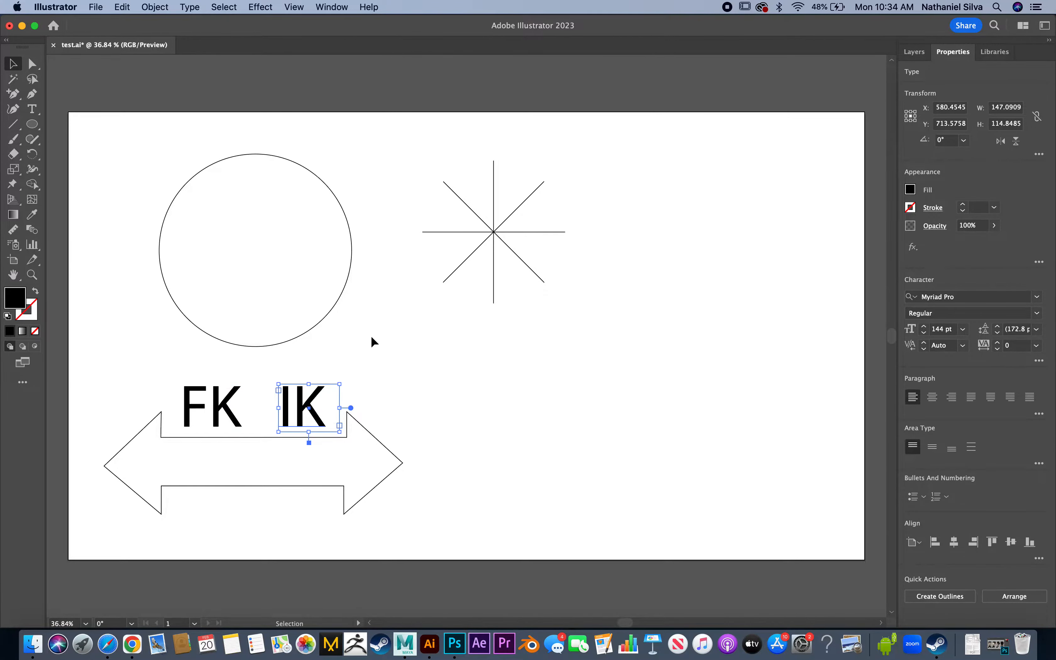
# Select the circle, individual lines of the star shape, and all the star's lines together
pyautogui.click(336, 304)
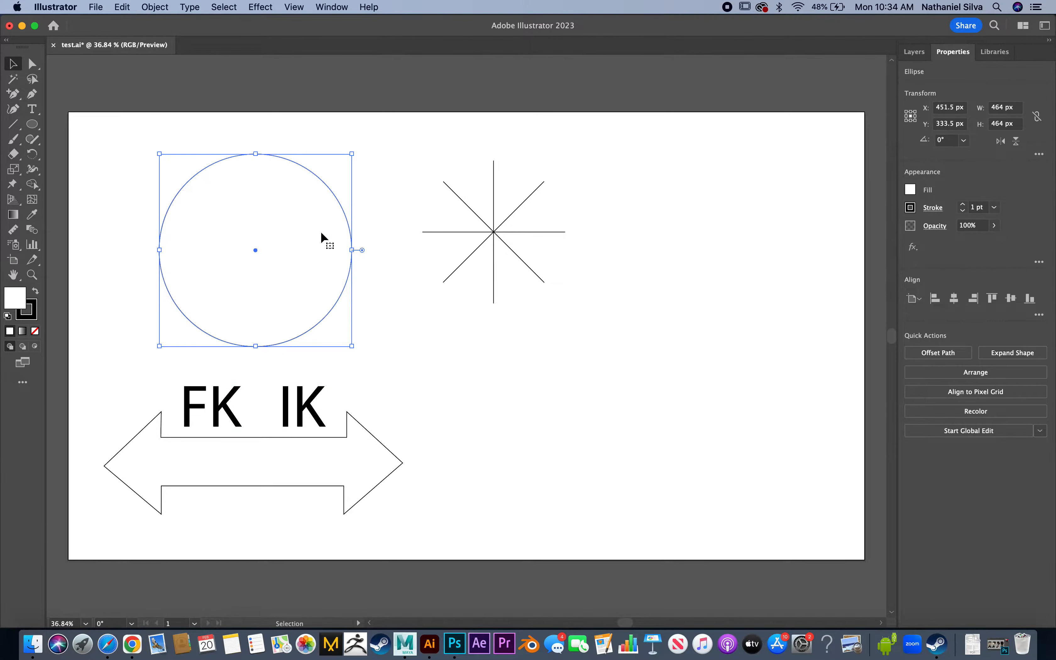
pyautogui.click(488, 229)
pyautogui.click(493, 200)
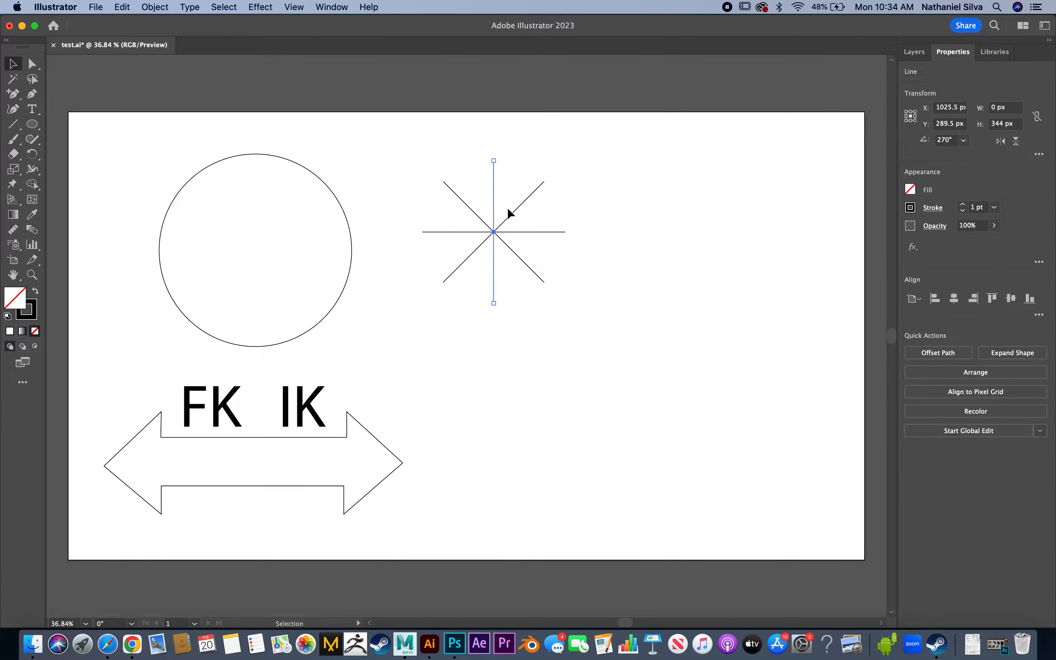
pyautogui.click(509, 217)
pyautogui.click(473, 206)
pyautogui.moveTo(414, 140); pyautogui.dragTo(569, 326)
# Switch to Maya and select the farther pyramid-shaped control in front of the character's knees
pyautogui.hotkey('ctrl', 'Right')
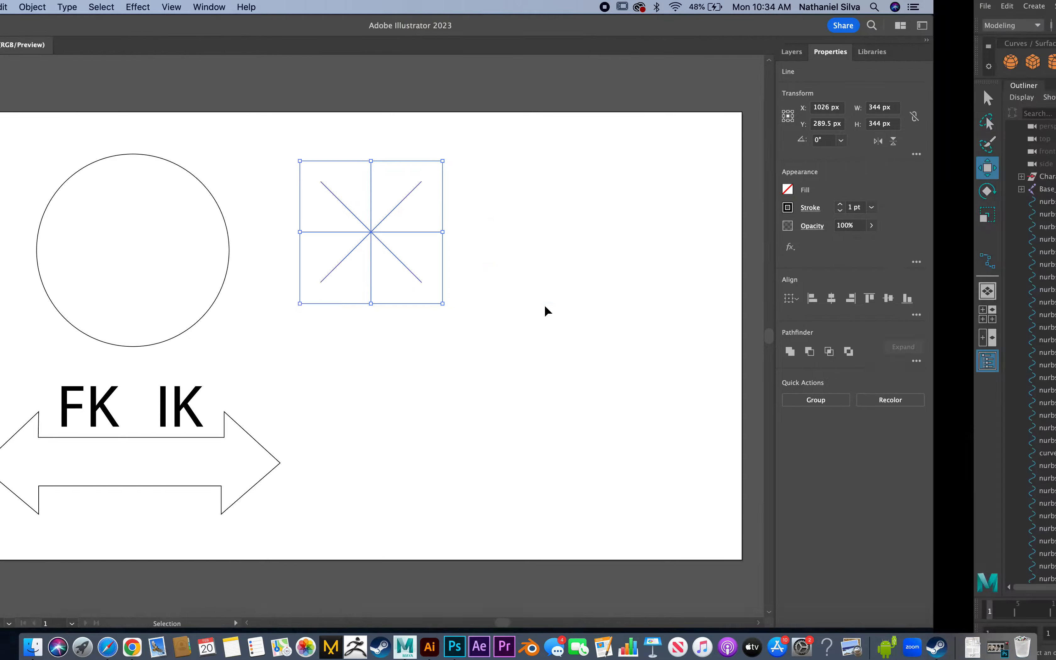
pyautogui.keyDown('alt'); pyautogui.moveTo(435, 325); pyautogui.dragTo(393, 371); pyautogui.keyUp('alt')
pyautogui.keyDown('alt'); pyautogui.moveTo(393, 370); pyautogui.dragTo(377, 330, button='middle'); pyautogui.keyUp('alt')
pyautogui.keyDown('alt'); pyautogui.moveTo(377, 330); pyautogui.dragTo(435, 404, button='right'); pyautogui.keyUp('alt')
pyautogui.keyDown('alt'); pyautogui.moveTo(435, 404); pyautogui.dragTo(367, 375); pyautogui.keyUp('alt')
pyautogui.press('q')
pyautogui.click(404, 414)
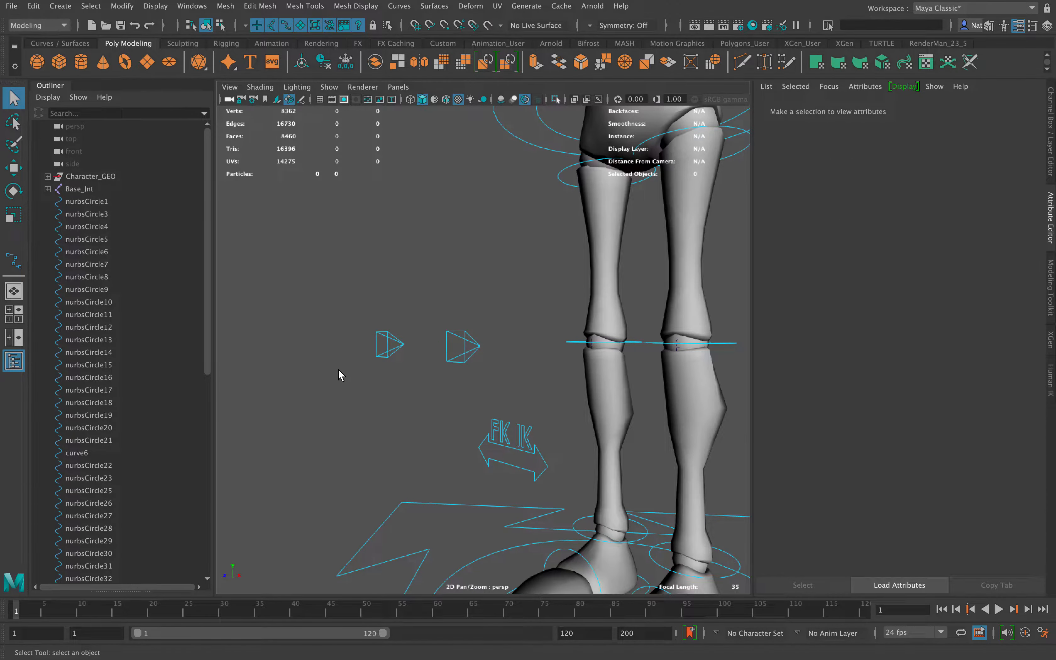
pyautogui.moveTo(367, 311); pyautogui.dragTo(390, 337)
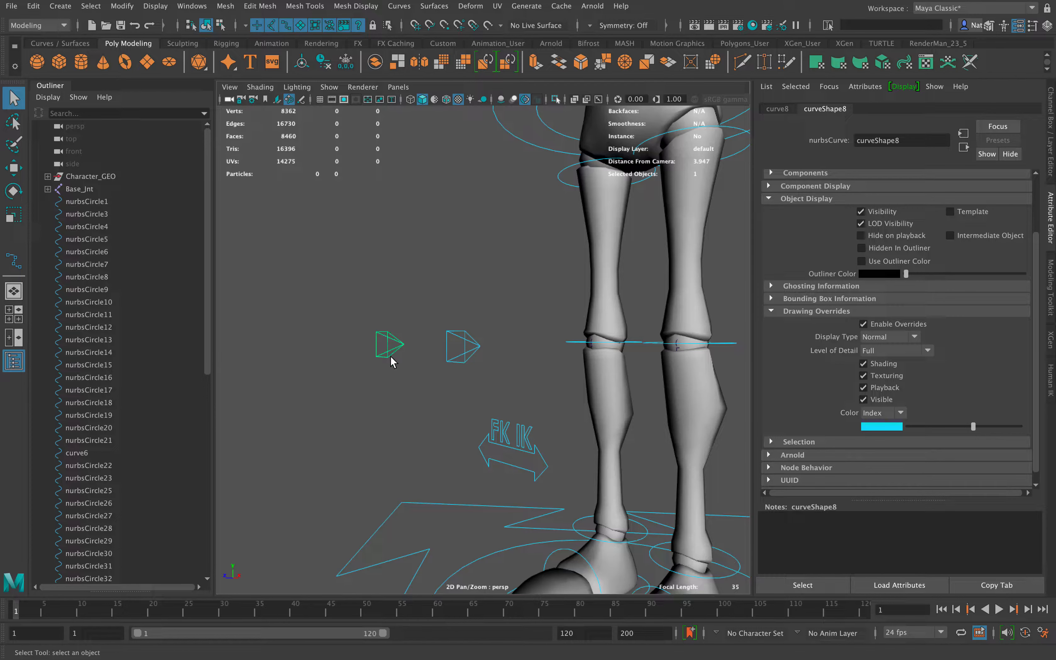
# Switch back to Illustrator and review the star's lines and the FK text, leaving nothing selected
pyautogui.hotkey('ctrl', 'Left')
pyautogui.click(491, 359)
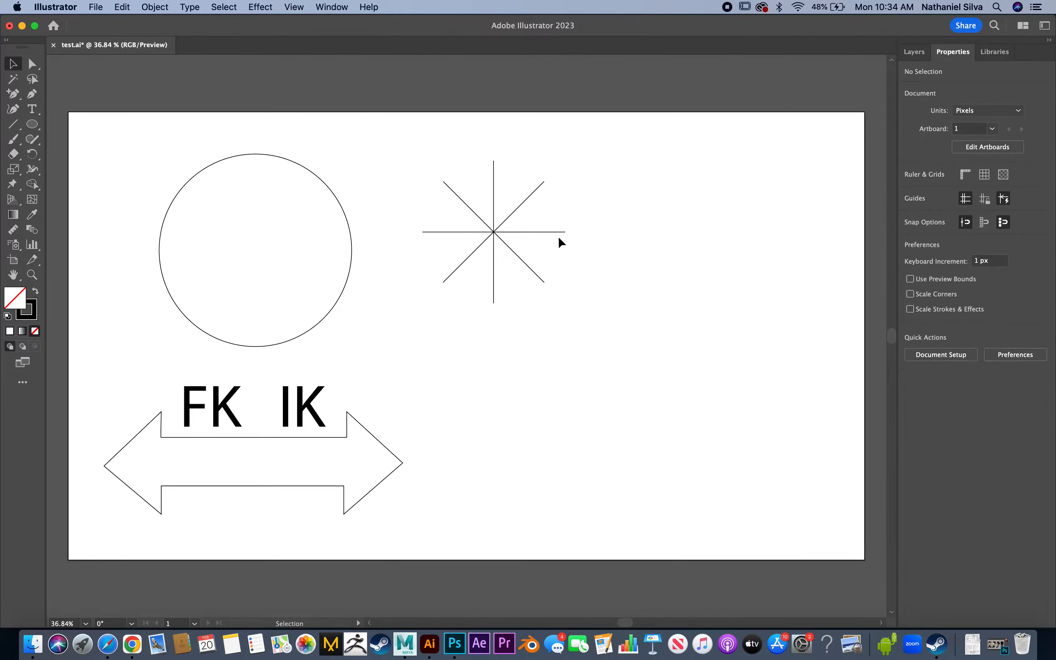
pyautogui.moveTo(443, 279); pyautogui.dragTo(436, 185)
pyautogui.click(545, 321)
pyautogui.click(244, 425)
pyautogui.click(271, 373)
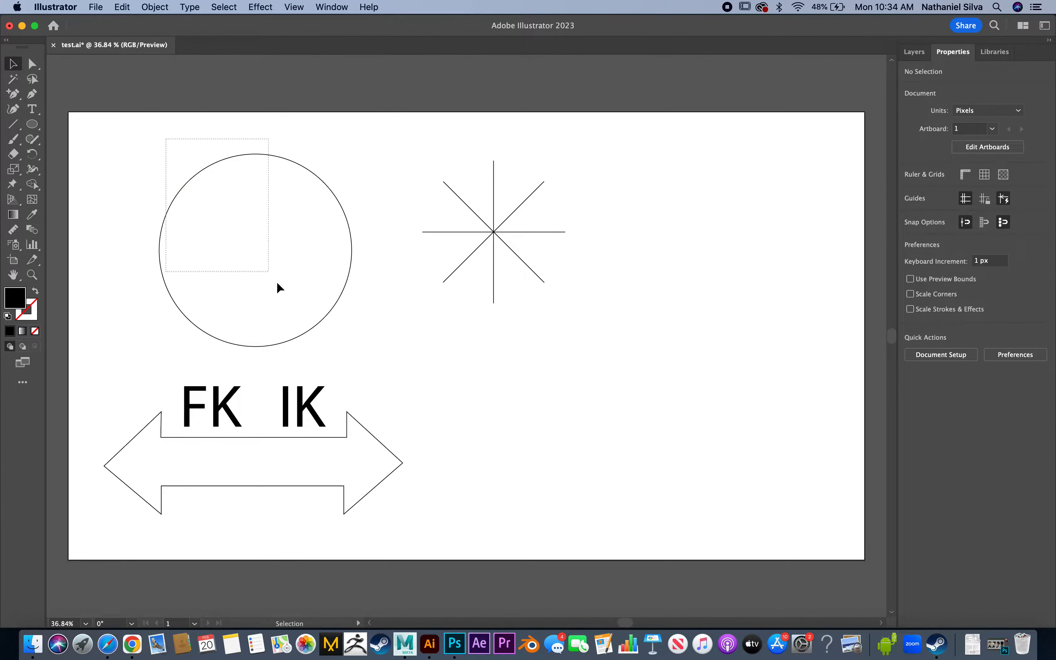
# Convert the circle into separate editable shapes with Expand and inspect the resulting group
pyautogui.moveTo(276, 283); pyautogui.dragTo(349, 345)
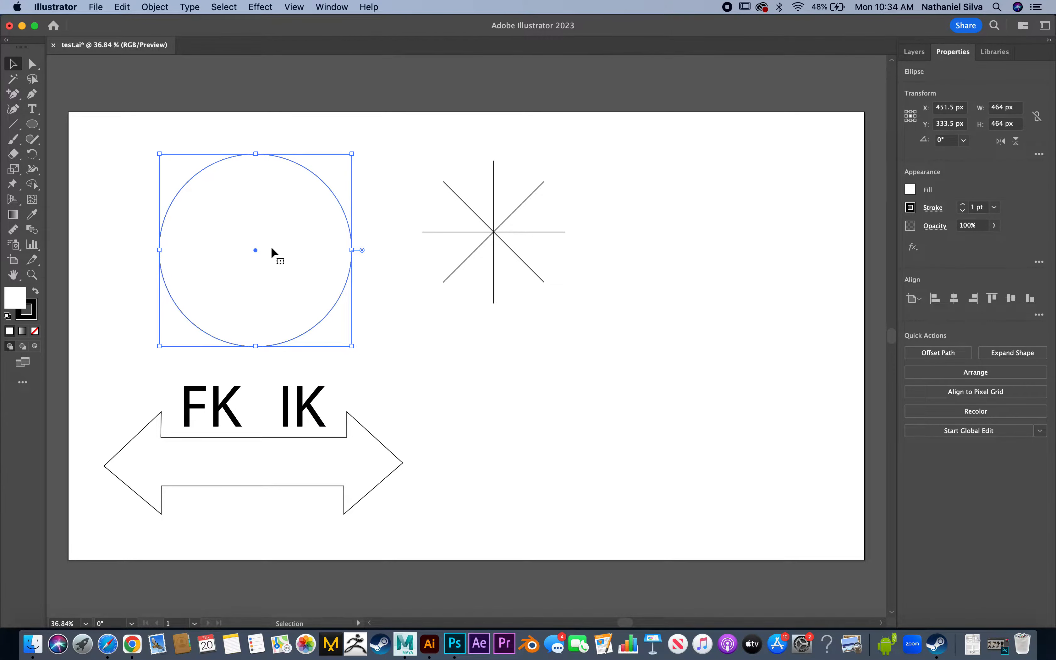
pyautogui.click(153, 6)
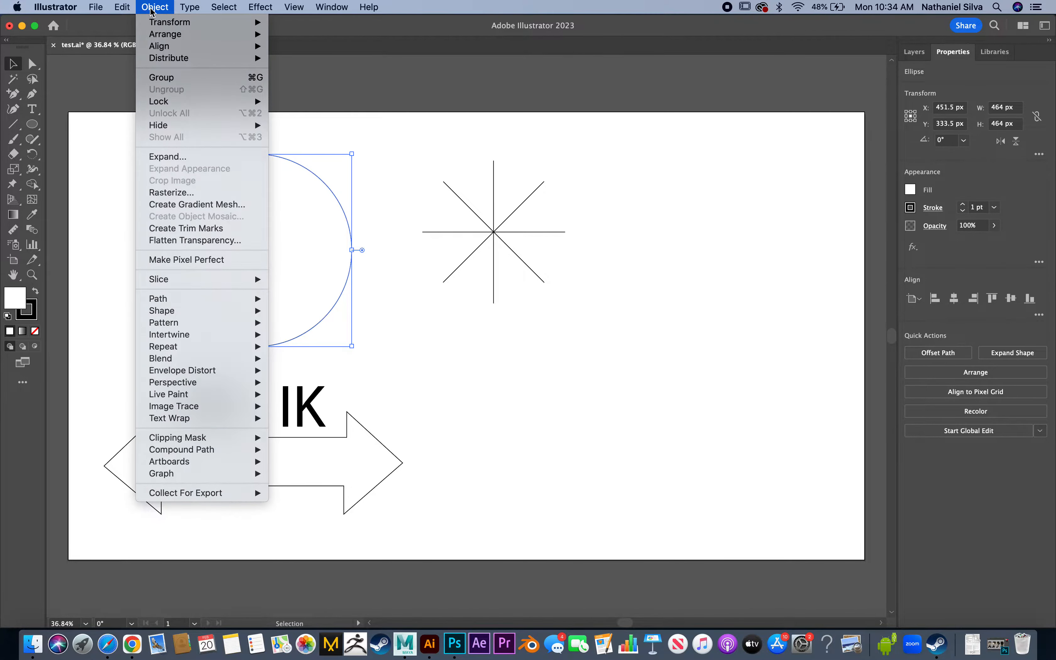
pyautogui.click(187, 157)
pyautogui.click(550, 390)
pyautogui.click(387, 161)
pyautogui.click(305, 212)
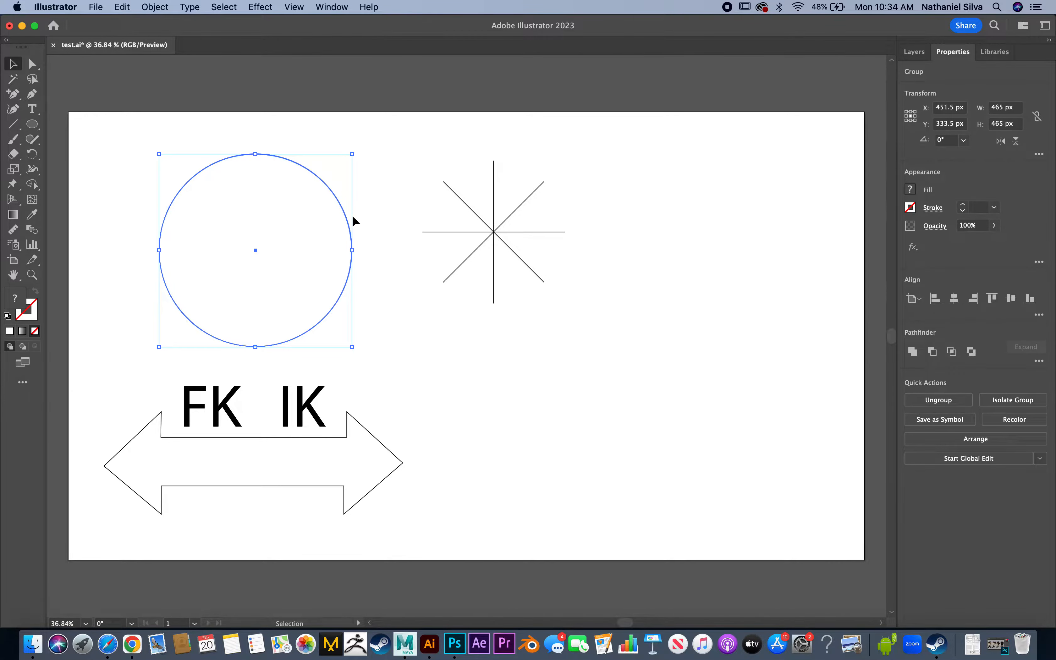
pyautogui.doubleClick(339, 204)
pyautogui.doubleClick(383, 192)
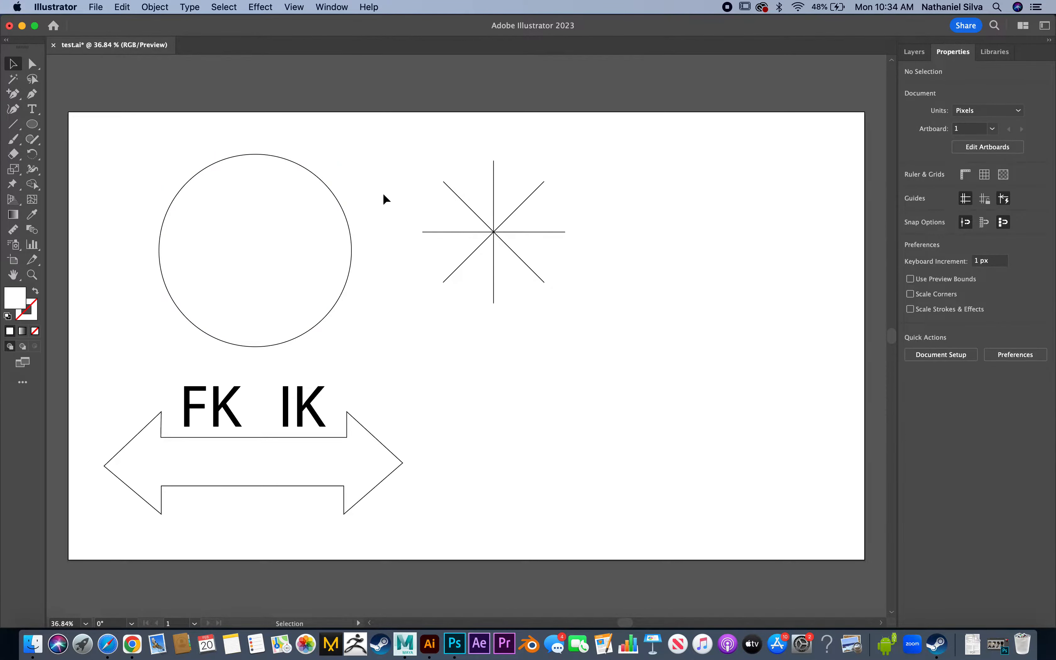
pyautogui.scroll(-4, 335, 388)
pyautogui.hscroll(-2, 336, 388)
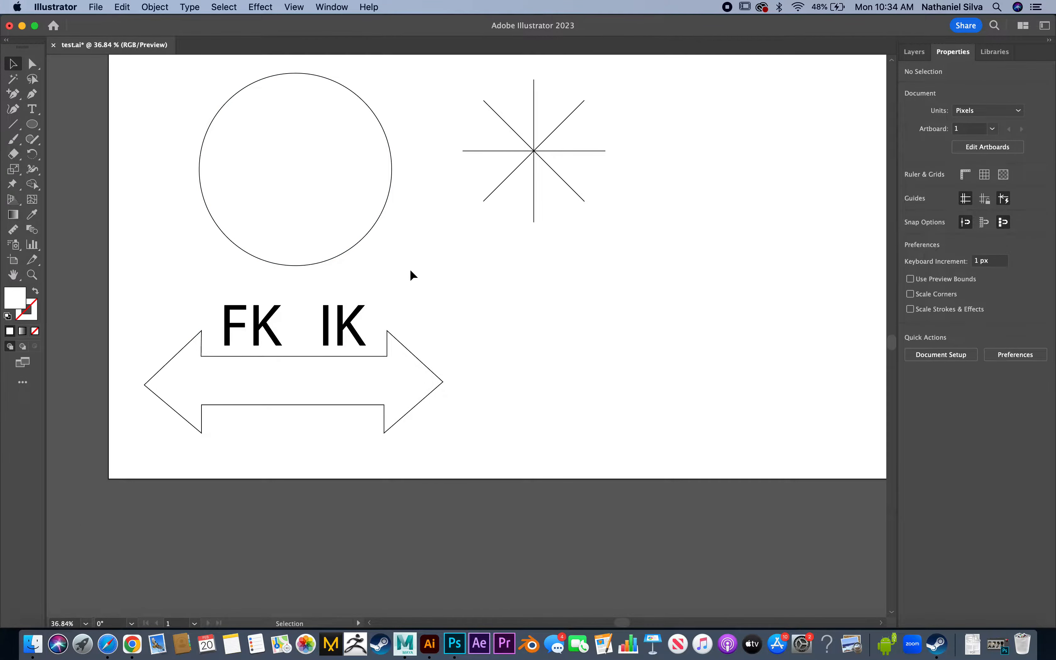
pyautogui.scroll(-2, 411, 271)
pyautogui.hscroll(-2, 410, 271)
pyautogui.rightClick(412, 278)
pyautogui.click(432, 310)
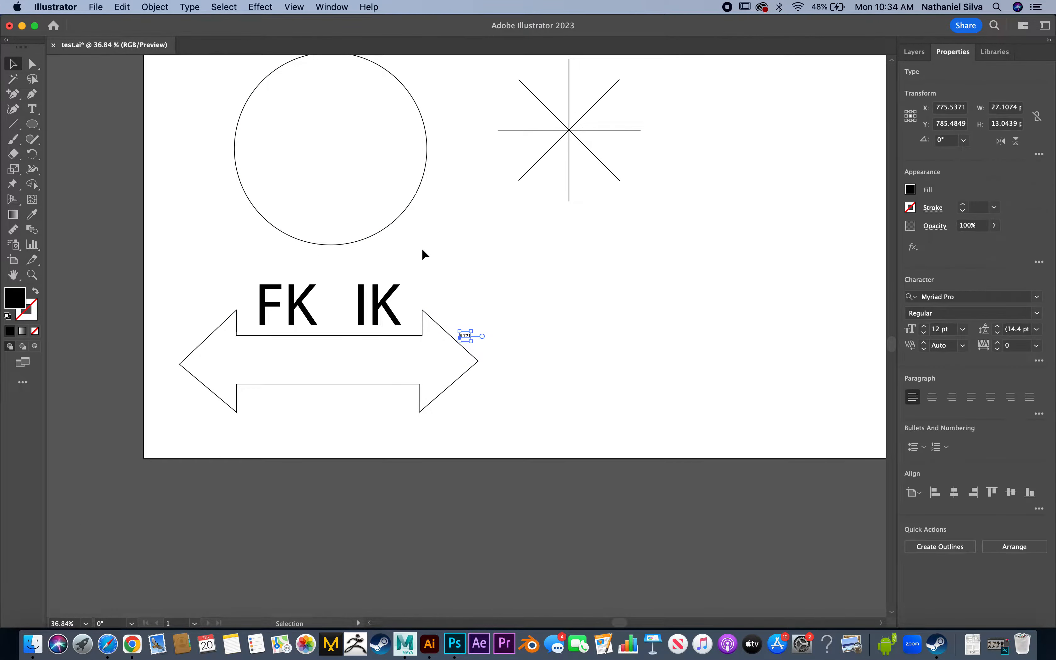
pyautogui.press('Delete')
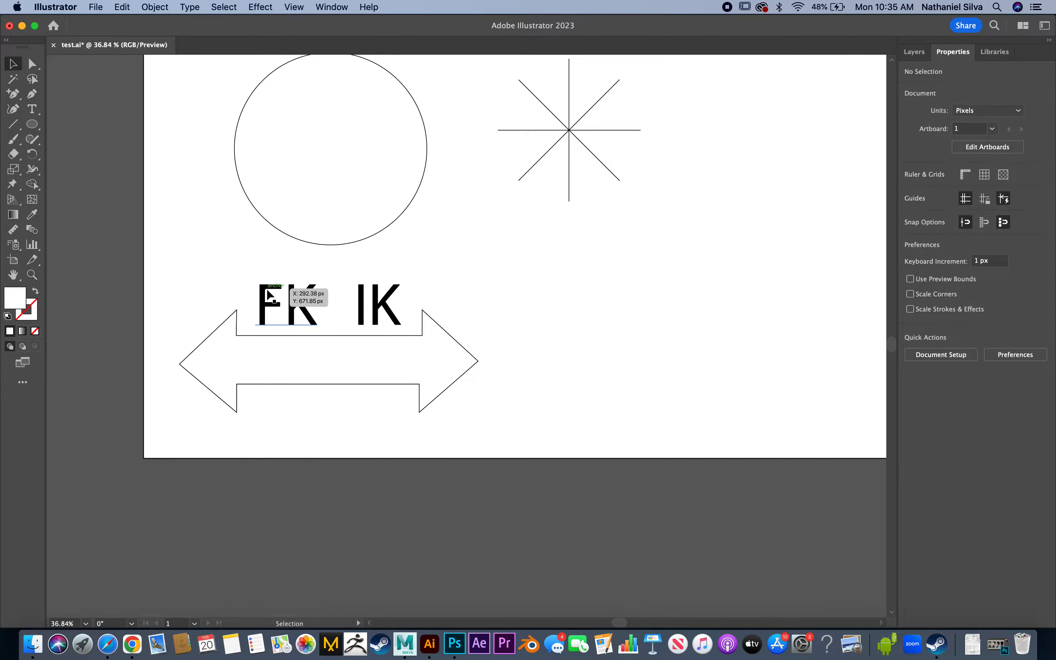
# Expand the FK and IK text into editable outlines, including both Object and Fill
pyautogui.click(289, 301)
pyautogui.keyDown('shift'); pyautogui.click(395, 291); pyautogui.keyUp('shift')
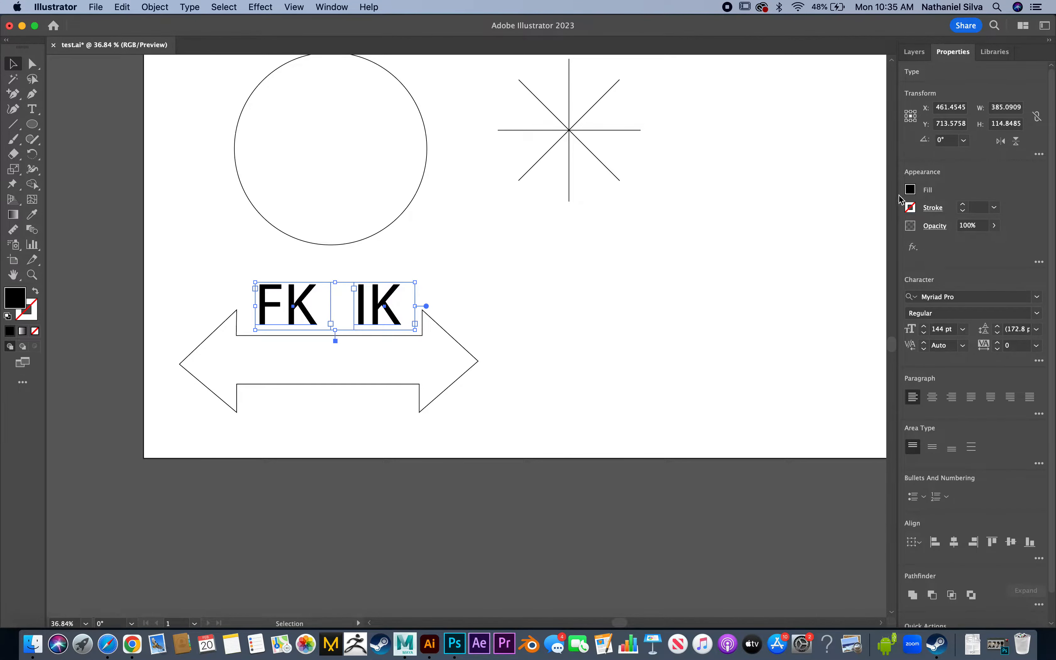
pyautogui.click(155, 7)
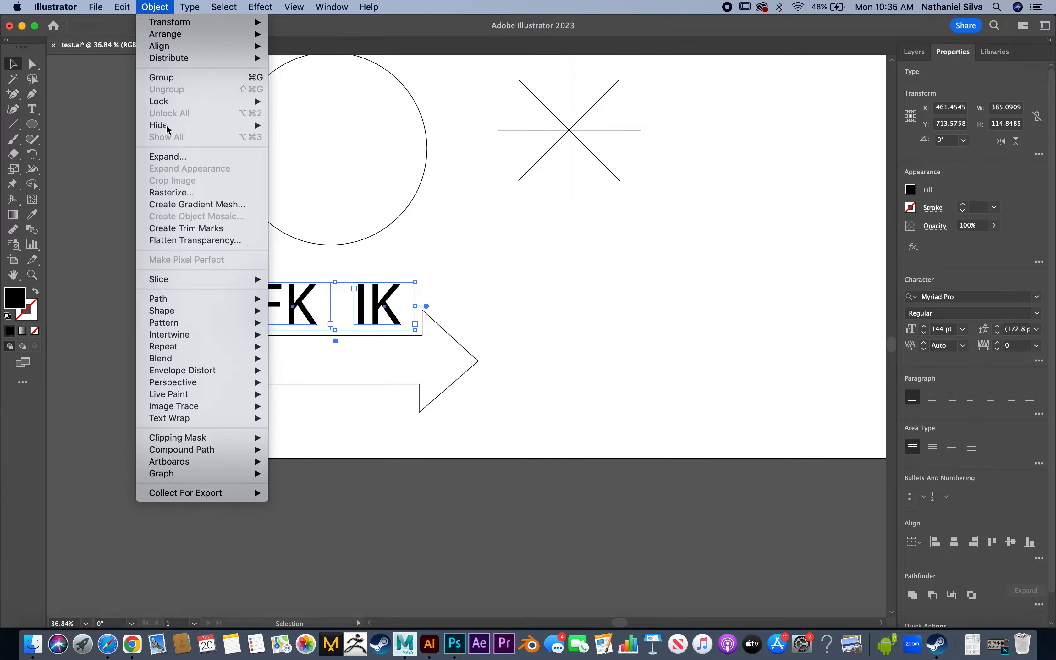
pyautogui.click(170, 159)
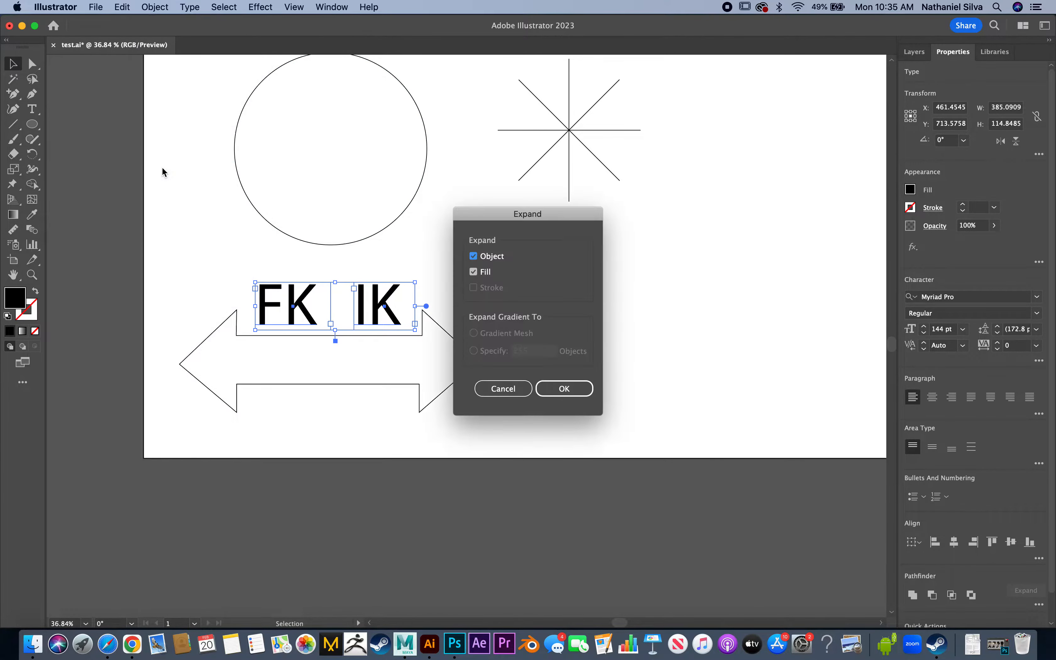
pyautogui.click(563, 386)
pyautogui.click(554, 377)
# Inspect the expanded IK and FK groups one after the other, leaving nothing selected
pyautogui.click(364, 305)
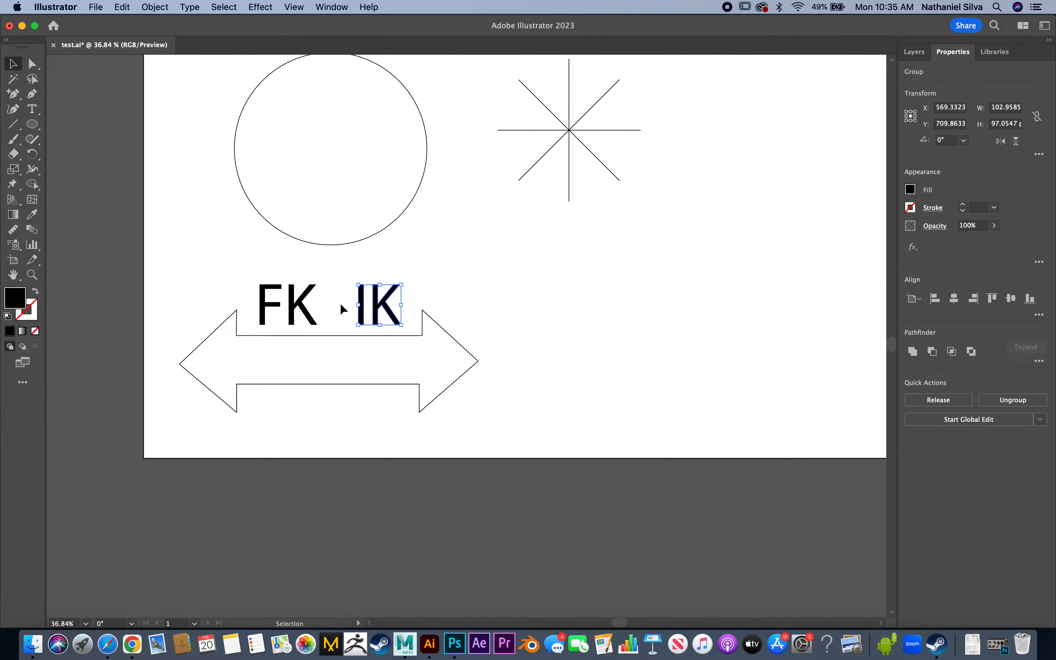
pyautogui.click(309, 308)
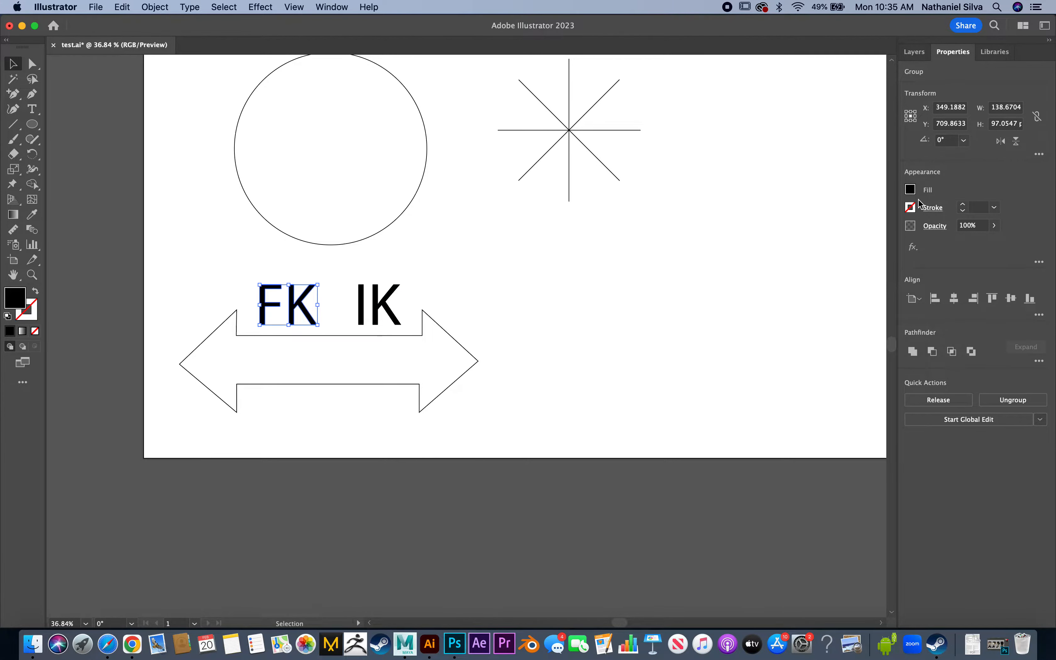
pyautogui.click(647, 349)
pyautogui.moveTo(472, 292); pyautogui.dragTo(424, 342)
pyautogui.rightClick(472, 347)
pyautogui.click(460, 330)
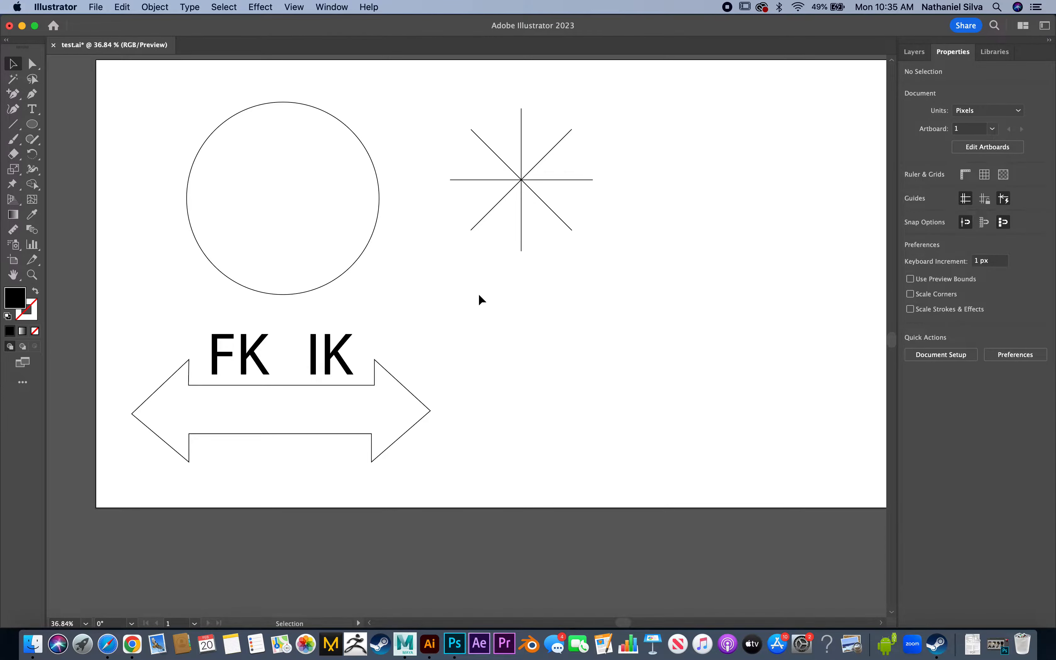
pyautogui.moveTo(486, 302); pyautogui.dragTo(436, 331)
# Switch to Maya and select the large arrow-shaped ground control around the character's feet
pyautogui.hotkey('ctrl', 'Right')
pyautogui.keyDown('alt'); pyautogui.moveTo(553, 304); pyautogui.dragTo(562, 306); pyautogui.keyUp('alt')
pyautogui.keyDown('alt'); pyautogui.moveTo(563, 306); pyautogui.dragTo(502, 266, button='right'); pyautogui.keyUp('alt')
pyautogui.keyDown('alt'); pyautogui.moveTo(535, 274); pyautogui.dragTo(490, 309, button='middle'); pyautogui.keyUp('alt')
pyautogui.keyDown('alt'); pyautogui.moveTo(490, 308); pyautogui.dragTo(494, 299, button='right'); pyautogui.keyUp('alt')
pyautogui.keyDown('alt'); pyautogui.moveTo(494, 299); pyautogui.dragTo(469, 345); pyautogui.keyUp('alt')
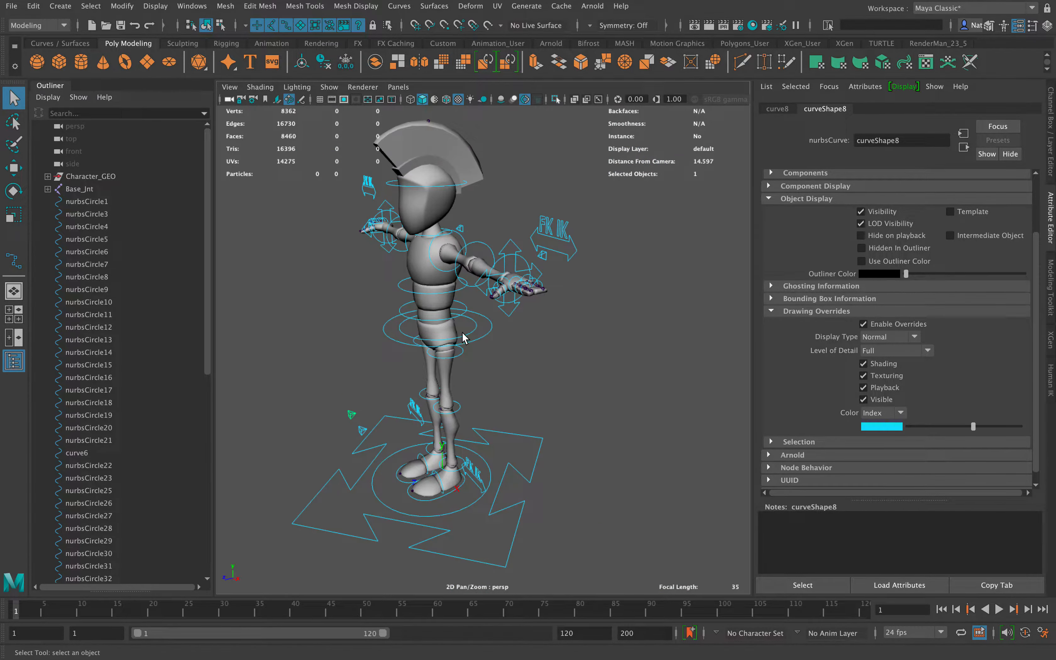
pyautogui.keyDown('alt'); pyautogui.moveTo(477, 367); pyautogui.dragTo(507, 427, button='right'); pyautogui.keyUp('alt')
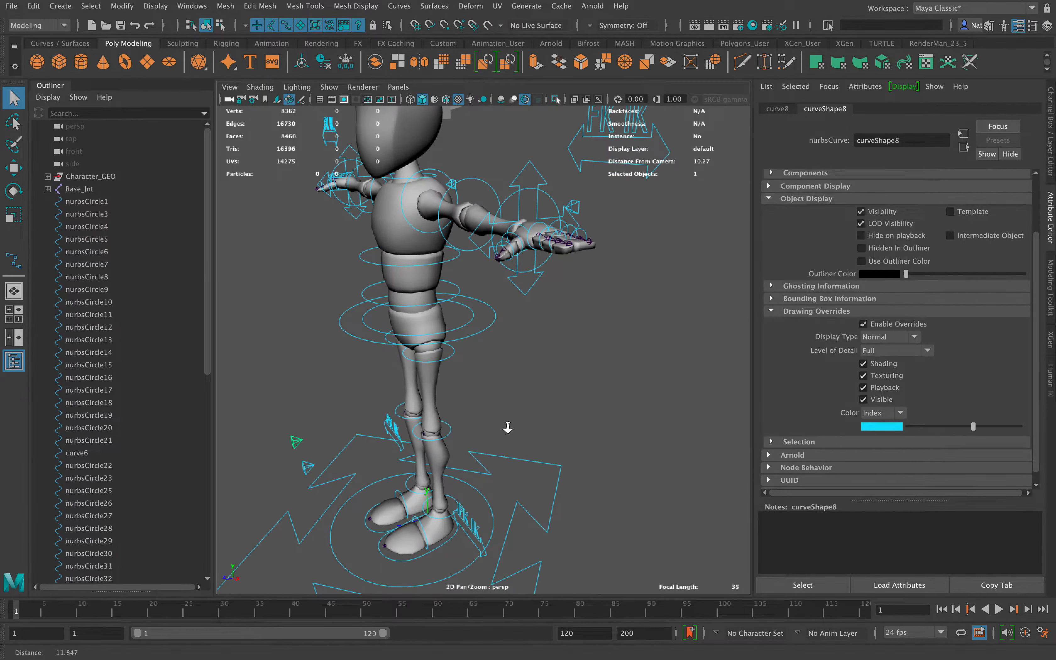
pyautogui.keyDown('alt'); pyautogui.moveTo(466, 535); pyautogui.dragTo(450, 408, button='middle'); pyautogui.keyUp('alt')
pyautogui.moveTo(477, 456); pyautogui.dragTo(508, 493)
# Select only the four-way arrow control curve around the character's hand
pyautogui.keyDown('alt'); pyautogui.moveTo(503, 284); pyautogui.dragTo(506, 393, button='middle'); pyautogui.keyUp('alt')
pyautogui.keyDown('alt'); pyautogui.moveTo(485, 305); pyautogui.dragTo(516, 349, button='right'); pyautogui.keyUp('alt')
pyautogui.keyDown('alt'); pyautogui.moveTo(508, 226); pyautogui.dragTo(516, 360, button='middle'); pyautogui.keyUp('alt')
pyautogui.keyDown('alt'); pyautogui.moveTo(501, 301); pyautogui.dragTo(514, 332); pyautogui.keyUp('alt')
pyautogui.keyDown('alt'); pyautogui.moveTo(494, 254); pyautogui.dragTo(502, 255); pyautogui.keyUp('alt')
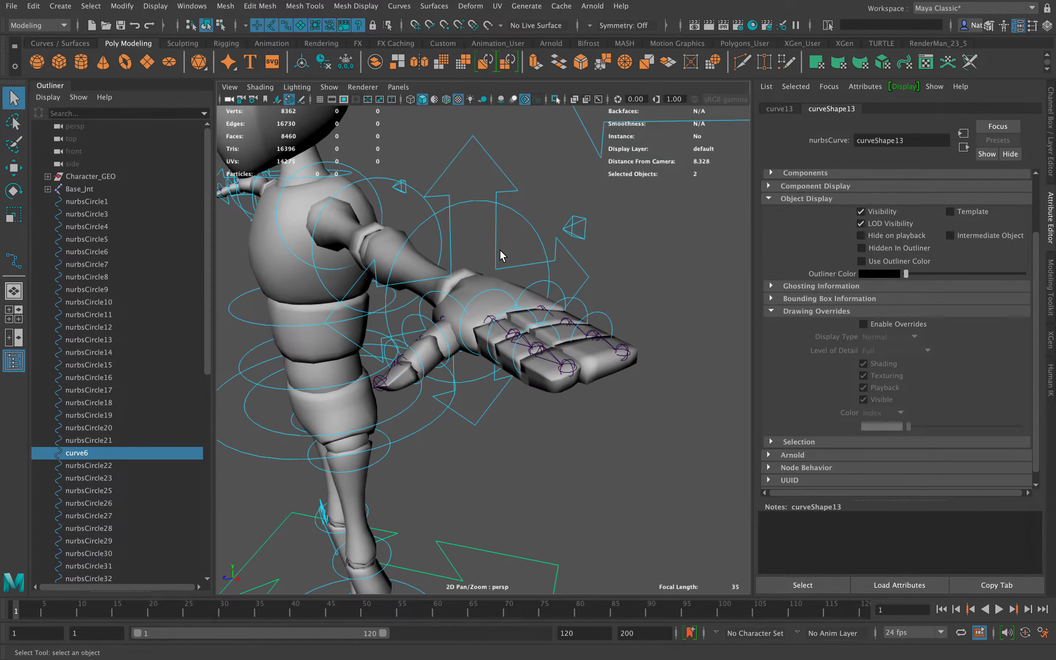
pyautogui.click(499, 175)
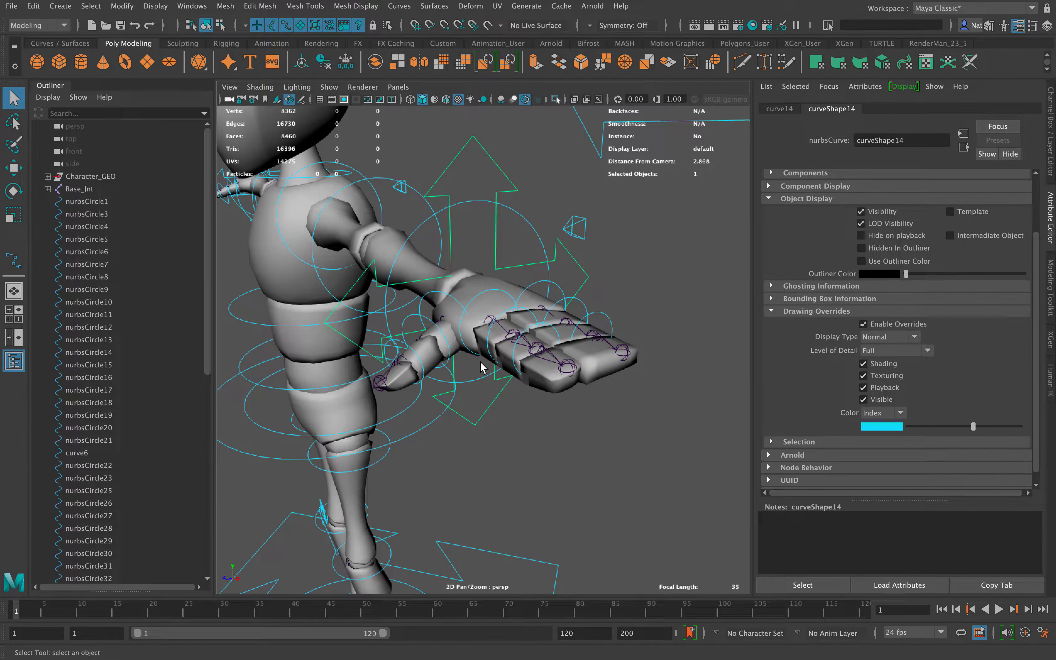
# Switch back to Illustrator and place a copy of the double-headed arrow in the empty area below and beside the star
pyautogui.hotkey('ctrl', 'Left')
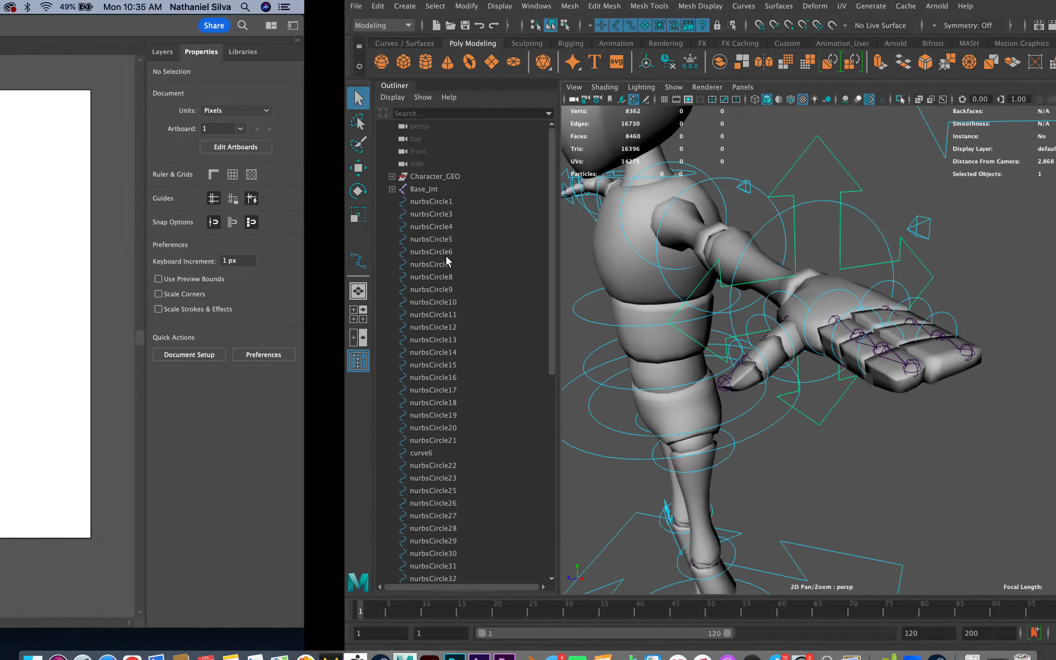
pyautogui.click(333, 397)
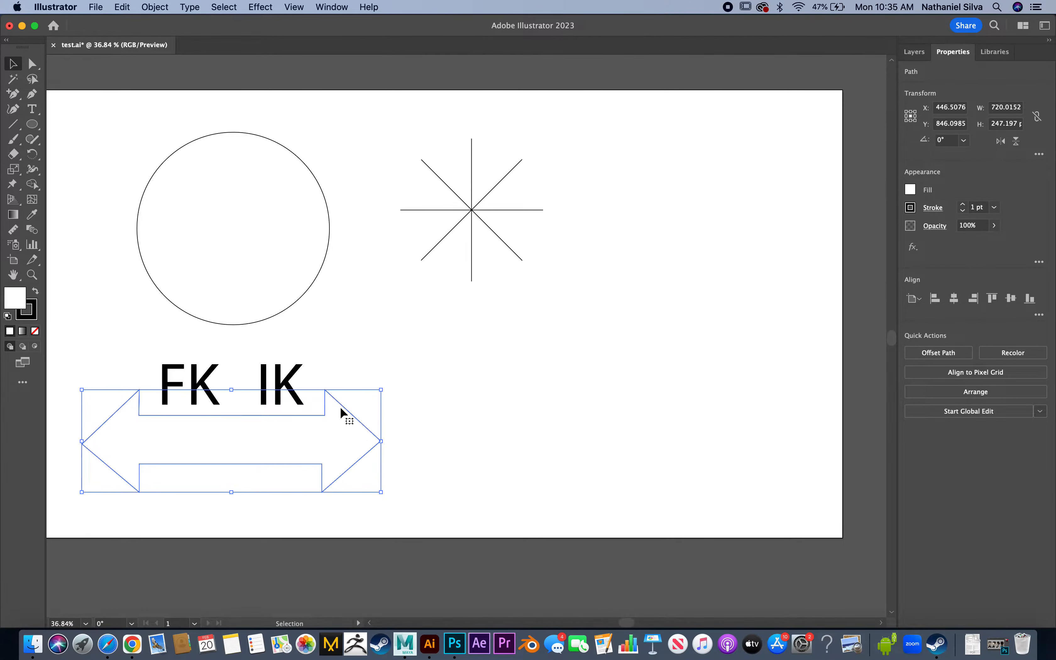
pyautogui.keyDown('alt'); pyautogui.moveTo(347, 412); pyautogui.dragTo(778, 355); pyautogui.keyUp('alt')
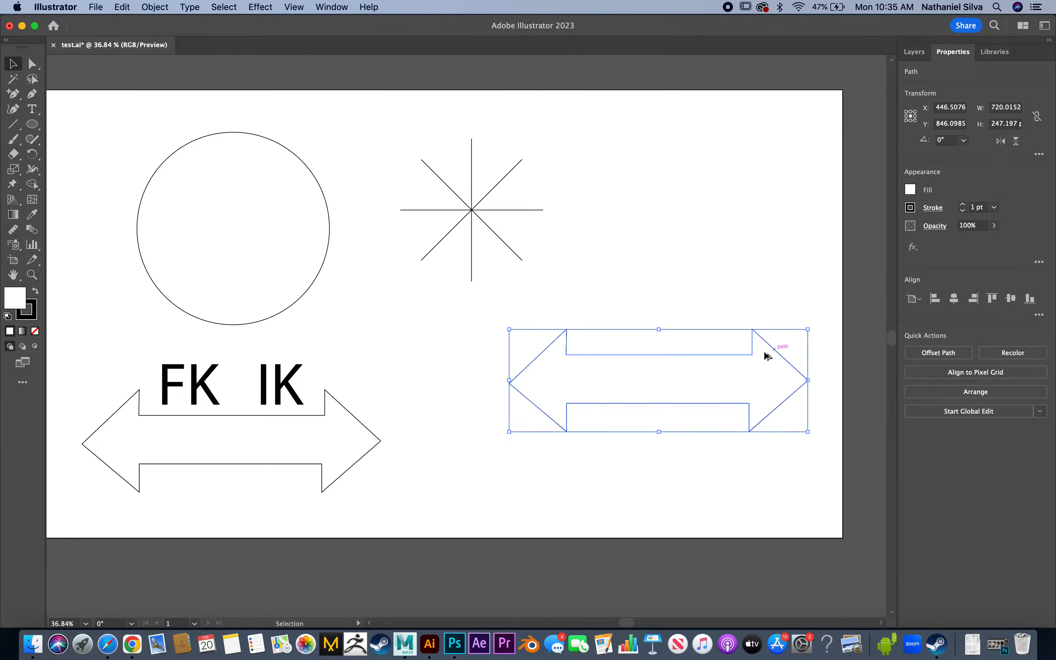
# Duplicate the copied arrow, rotate the duplicate to vertical, and center it over the horizontal one to form a cross
pyautogui.keyDown('alt'); pyautogui.keyDown('shift'); pyautogui.moveTo(686, 354); pyautogui.dragTo(683, 319); pyautogui.keyUp('shift'); pyautogui.keyUp('alt')
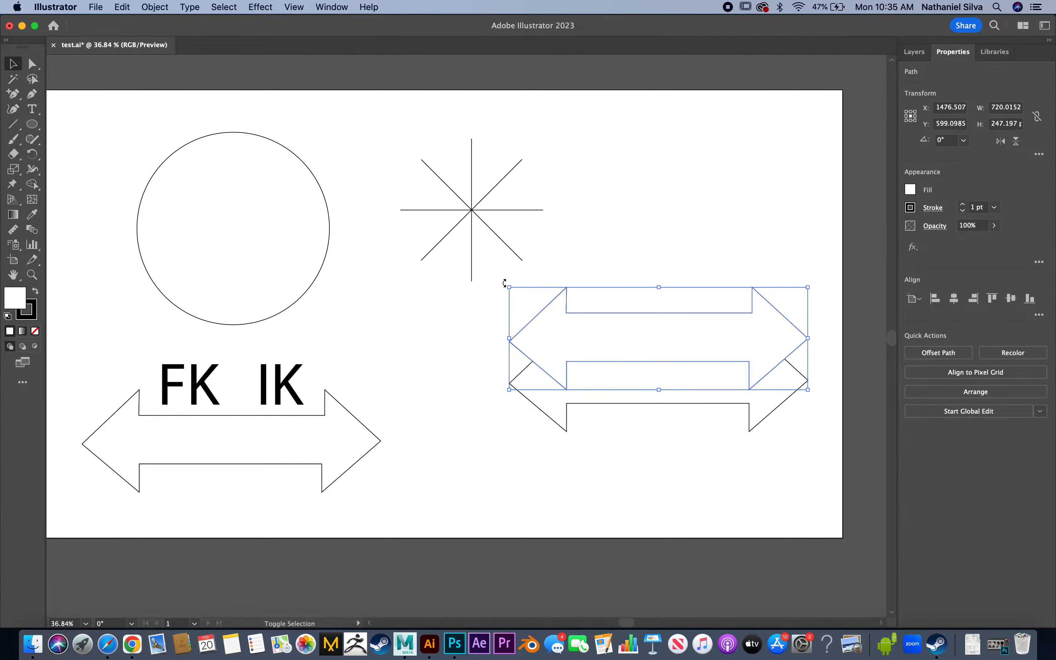
pyautogui.moveTo(504, 287); pyautogui.dragTo(682, 117)
pyautogui.moveTo(650, 308); pyautogui.dragTo(651, 351)
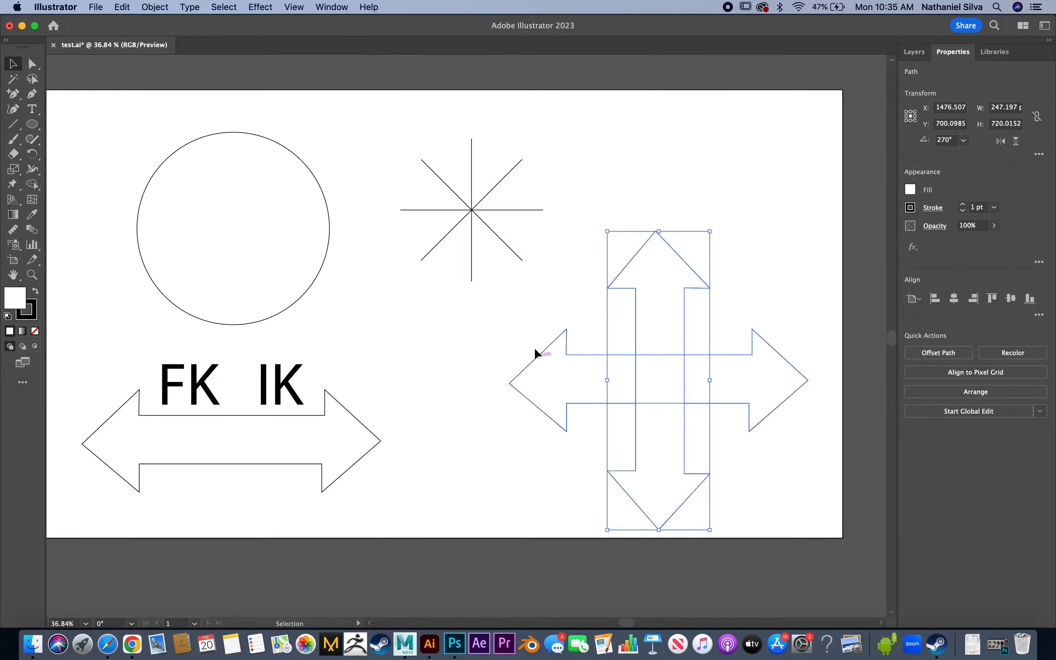
pyautogui.click(506, 445)
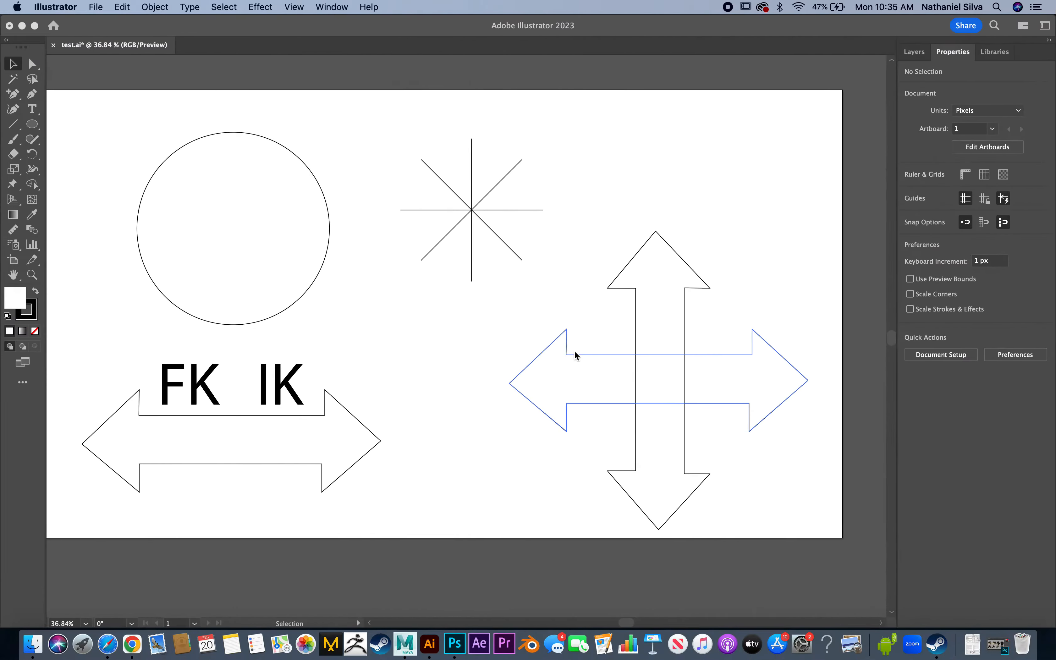
# Unite the two crossed arrows into one four-way arrow, shift it slightly upward, and compare it with the hand control in Maya
pyautogui.moveTo(571, 282); pyautogui.dragTo(731, 511)
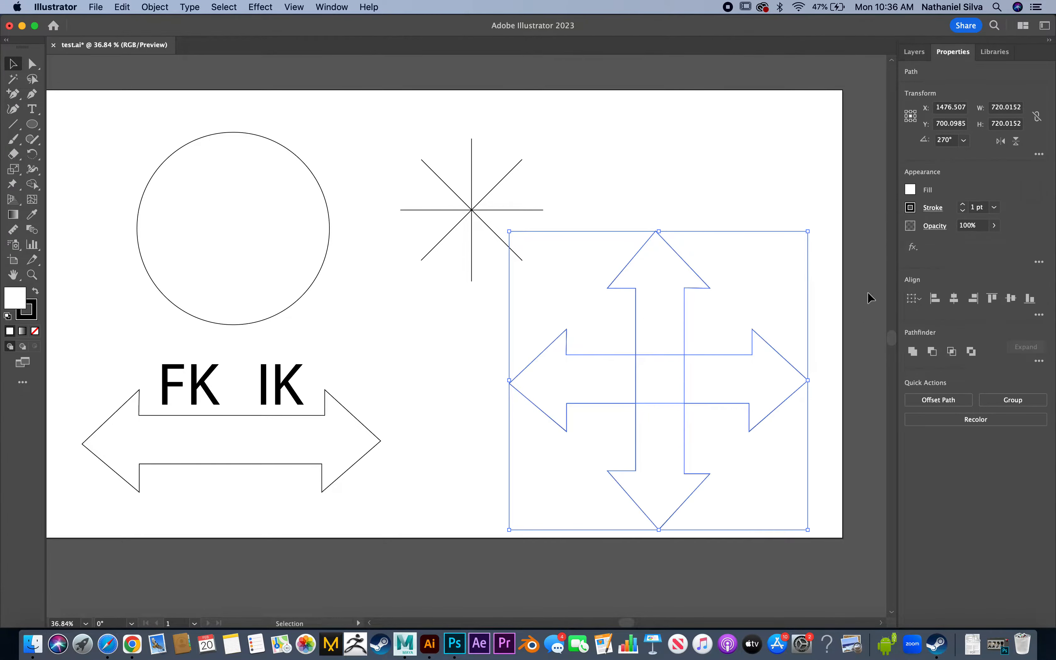
pyautogui.click(913, 356)
pyautogui.click(913, 354)
pyautogui.click(526, 359)
pyautogui.click(733, 196)
pyautogui.moveTo(669, 336); pyautogui.dragTo(687, 325)
pyautogui.click(734, 205)
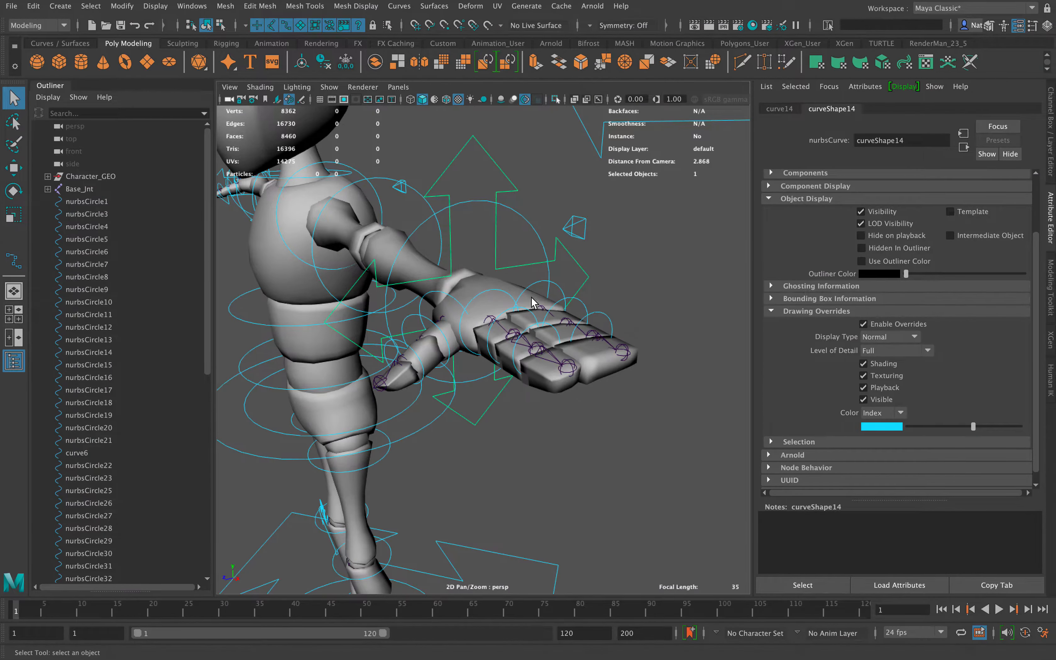
pyautogui.keyDown('alt'); pyautogui.moveTo(534, 303); pyautogui.dragTo(578, 233); pyautogui.keyUp('alt')
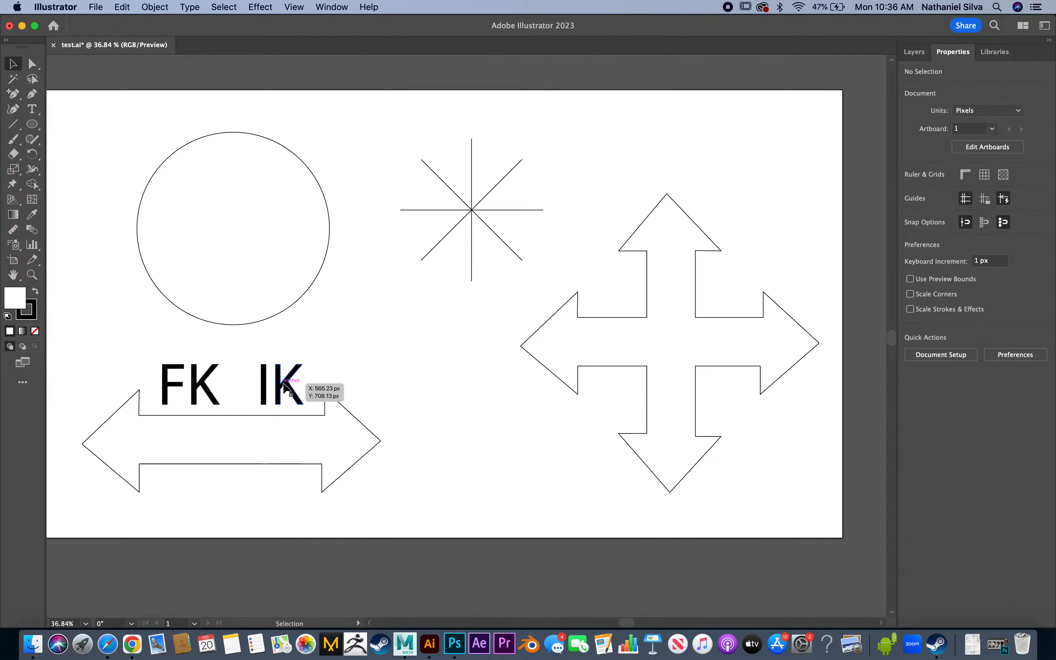
# Set the expanded FK IK letters to no fill and a black stroke in Illustrator
pyautogui.moveTo(158, 358); pyautogui.dragTo(309, 394)
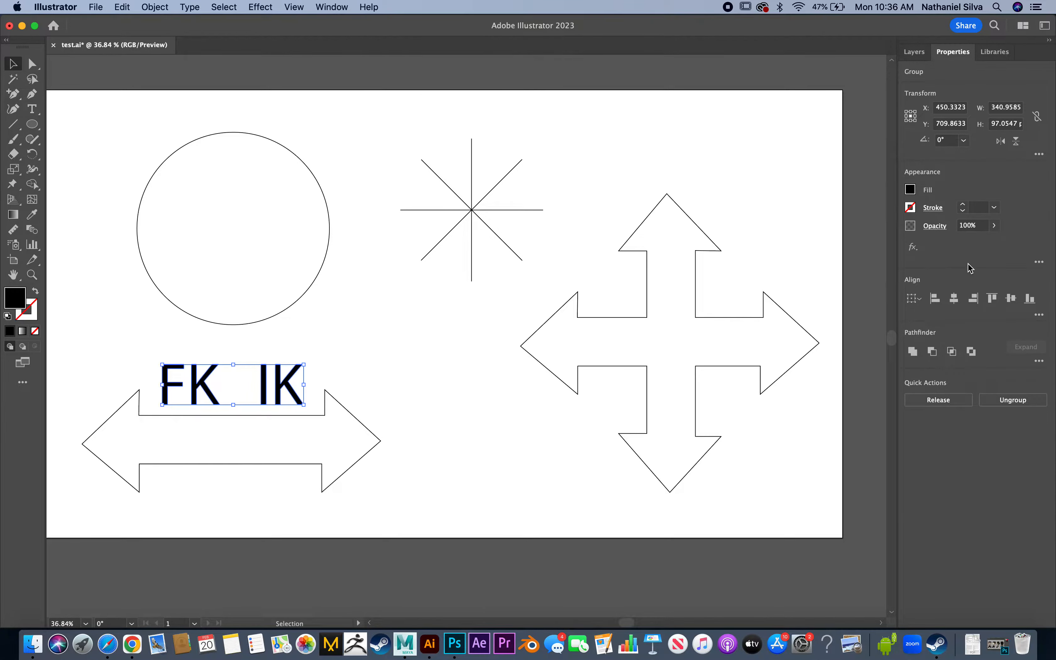
pyautogui.click(910, 208)
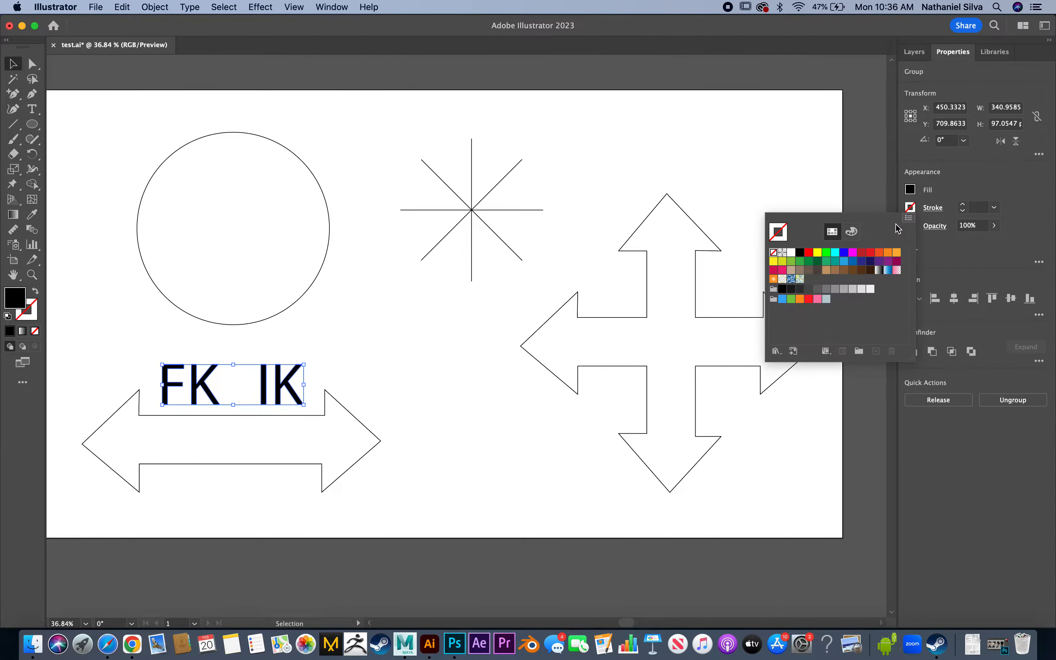
pyautogui.click(910, 191)
pyautogui.click(910, 192)
pyautogui.click(774, 236)
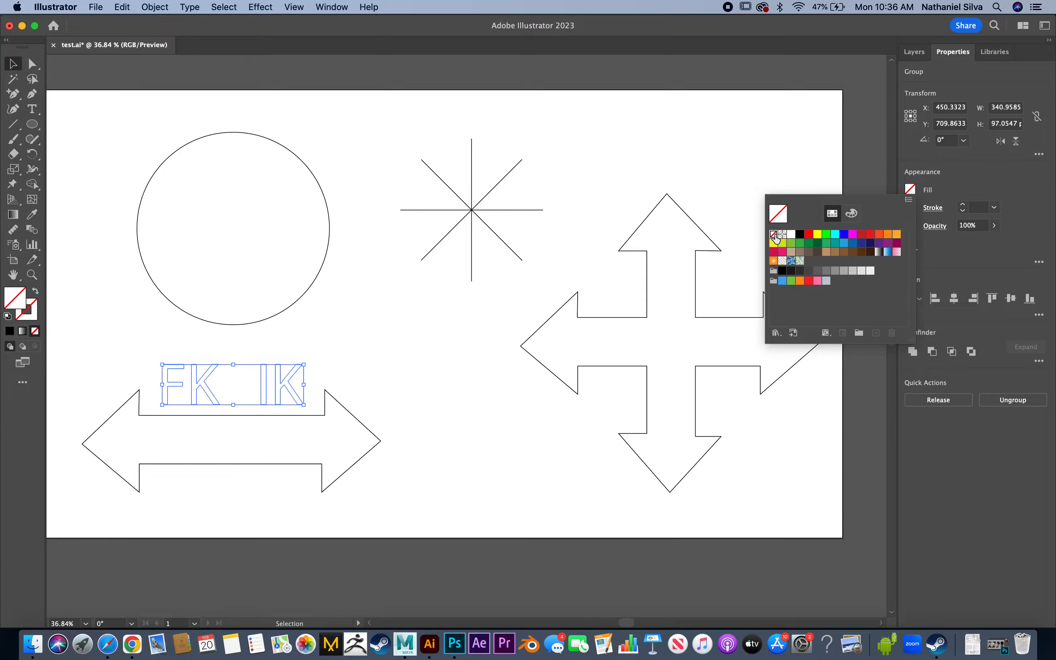
pyautogui.click(911, 208)
pyautogui.click(911, 207)
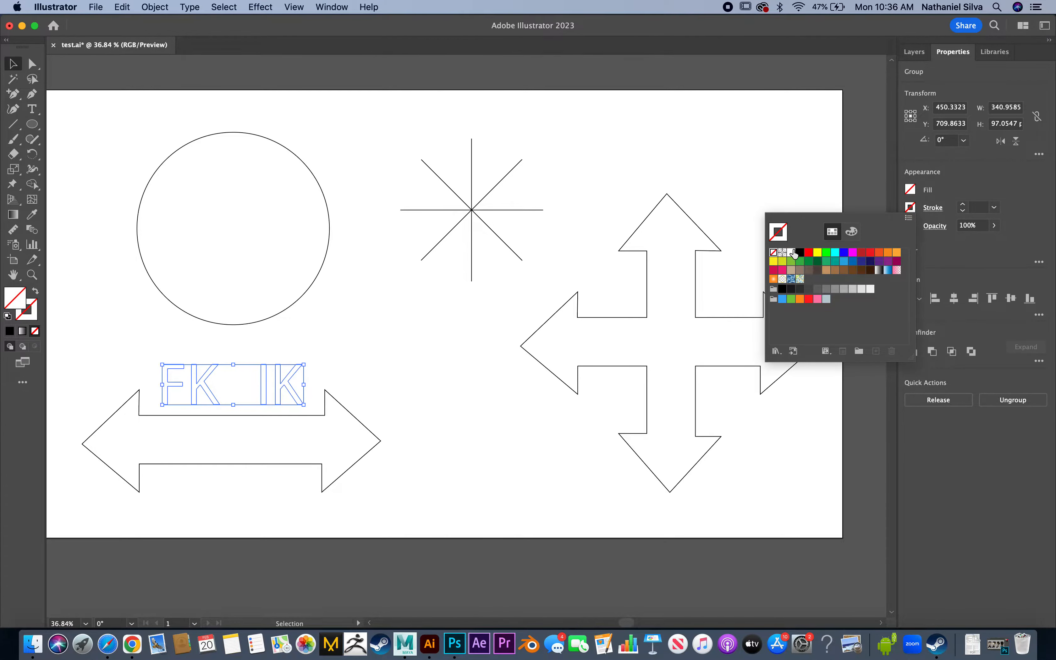
pyautogui.click(803, 256)
pyautogui.click(466, 454)
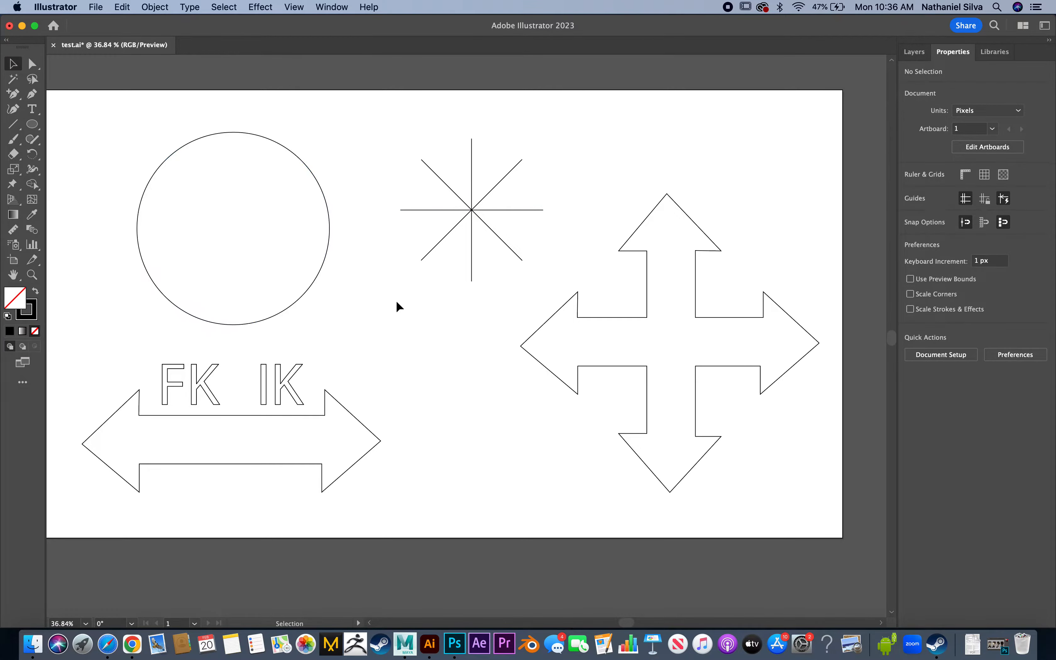
# Switch to Maya and examine the sole-shaped control curves around the character's feet
pyautogui.hotkey('ctrl', 'Right')
pyautogui.keyDown('alt'); pyautogui.moveTo(505, 339); pyautogui.dragTo(443, 361, button='right'); pyautogui.keyUp('alt')
pyautogui.keyDown('alt'); pyautogui.moveTo(442, 360); pyautogui.dragTo(441, 236, button='middle'); pyautogui.keyUp('alt')
pyautogui.keyDown('alt'); pyautogui.moveTo(437, 381); pyautogui.dragTo(475, 317); pyautogui.keyUp('alt')
pyautogui.keyDown('alt'); pyautogui.moveTo(474, 312); pyautogui.dragTo(466, 412, button='right'); pyautogui.keyUp('alt')
pyautogui.keyDown('alt'); pyautogui.moveTo(467, 412); pyautogui.dragTo(494, 430); pyautogui.keyUp('alt')
pyautogui.keyDown('alt'); pyautogui.moveTo(494, 430); pyautogui.dragTo(480, 378, button='middle'); pyautogui.keyUp('alt')
pyautogui.keyDown('alt'); pyautogui.moveTo(471, 384); pyautogui.dragTo(504, 403); pyautogui.keyUp('alt')
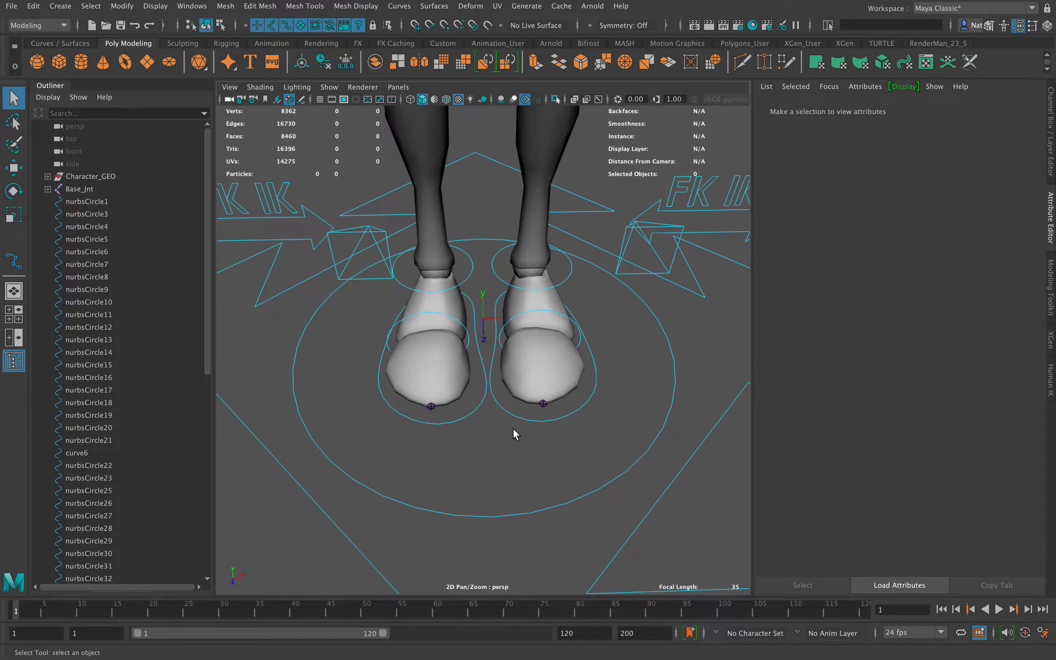
pyautogui.moveTo(515, 464); pyautogui.dragTo(514, 440)
# Switch back to Illustrator and draw a circle about 230 px in diameter between the double arrow and the four-way arrow
pyautogui.hotkey('ctrl', 'Left')
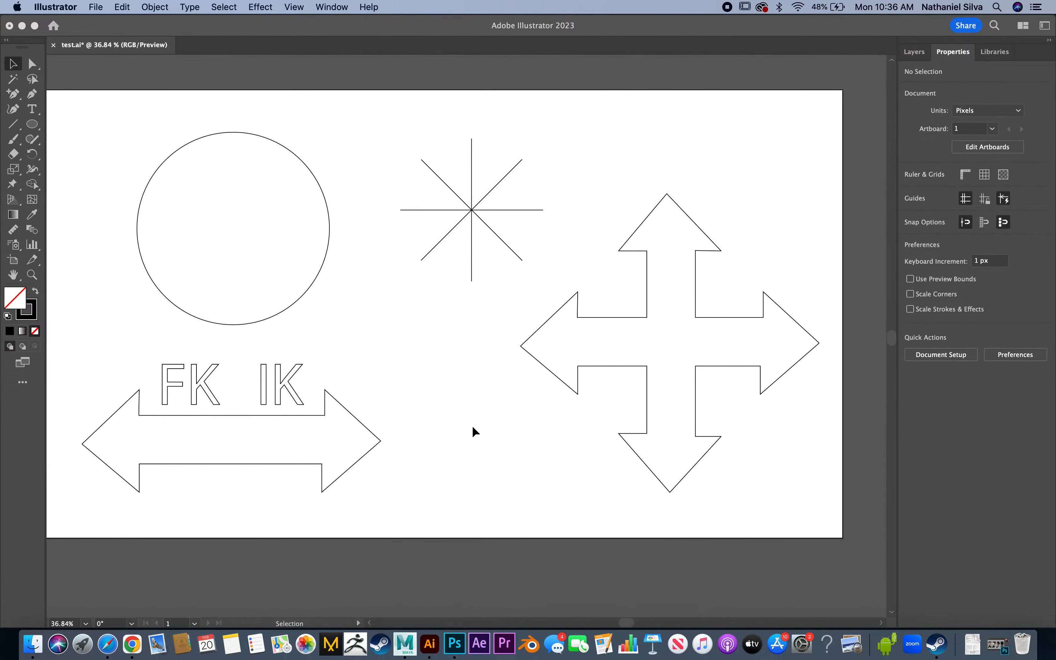
pyautogui.click(32, 125)
pyautogui.click(33, 124)
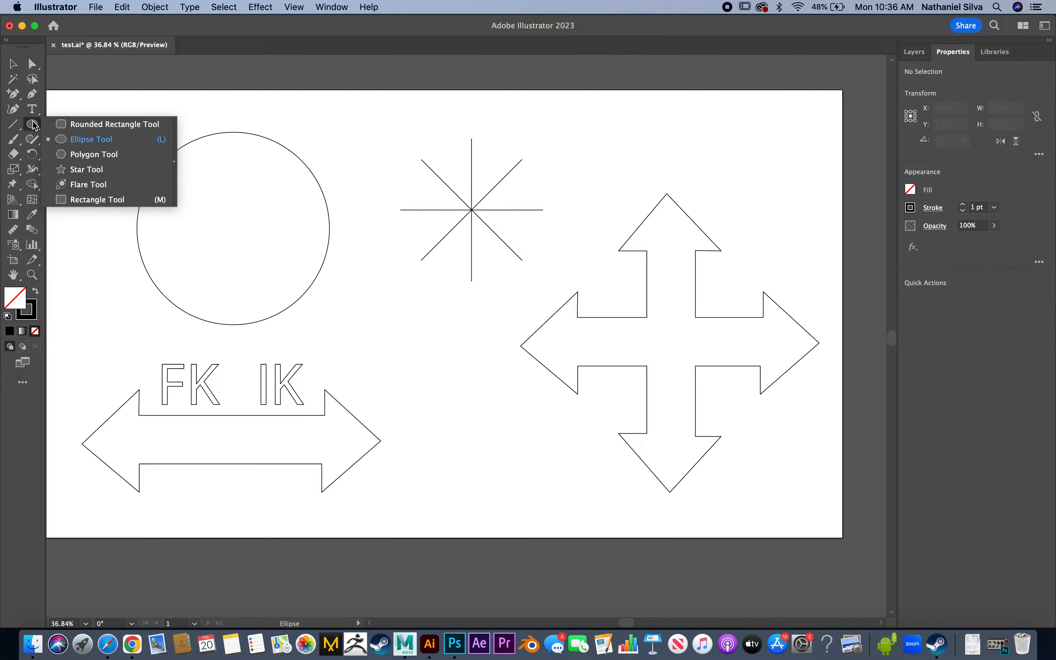
pyautogui.click(81, 140)
pyautogui.moveTo(431, 384)
pyautogui.keyDown('shift'); pyautogui.mouseDown()
pyautogui.moveTo(508, 478)
pyautogui.moveTo(526, 479)
pyautogui.mouseUp(); pyautogui.keyUp('shift')
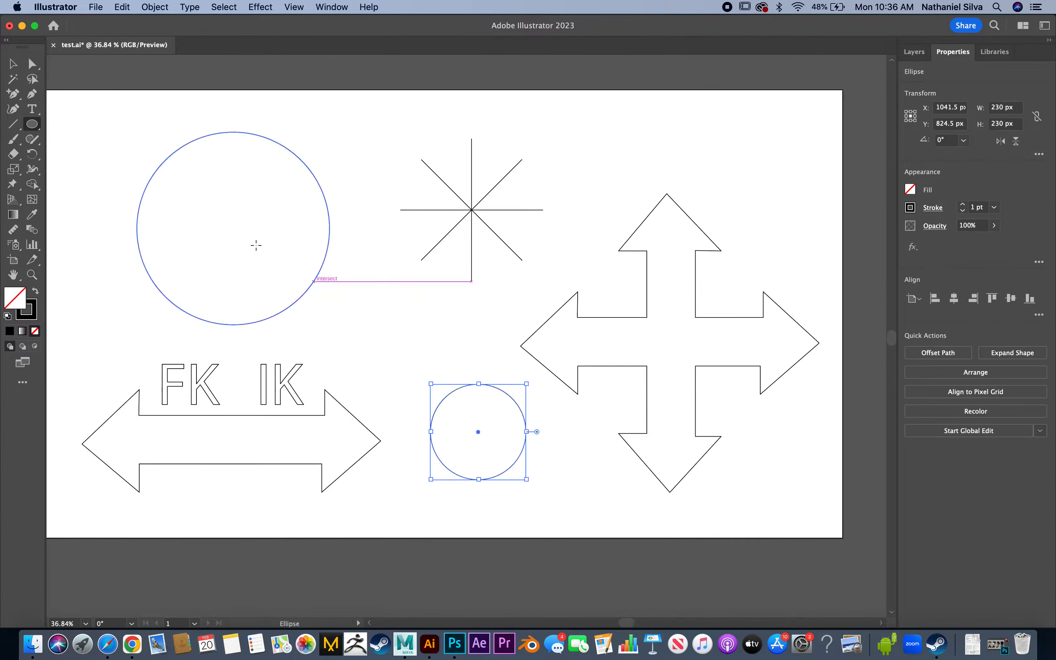
# Reshape the small circle with Direct Selection by moving its left anchor inward, bottom anchor down, and top anchor up and left
pyautogui.click(14, 94)
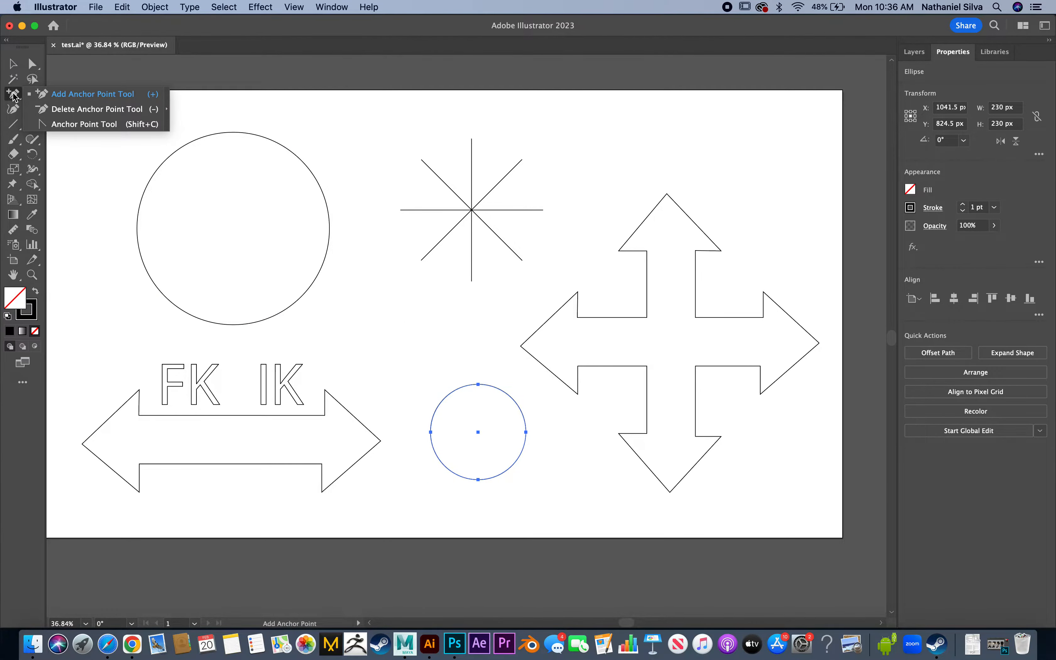
pyautogui.click(31, 67)
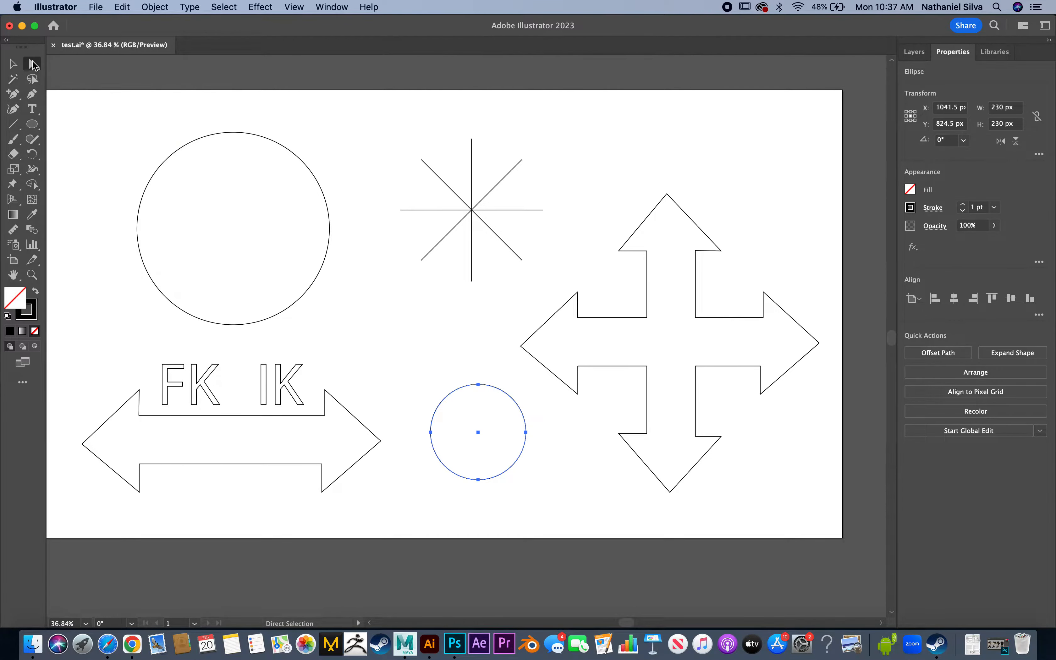
pyautogui.click(478, 384)
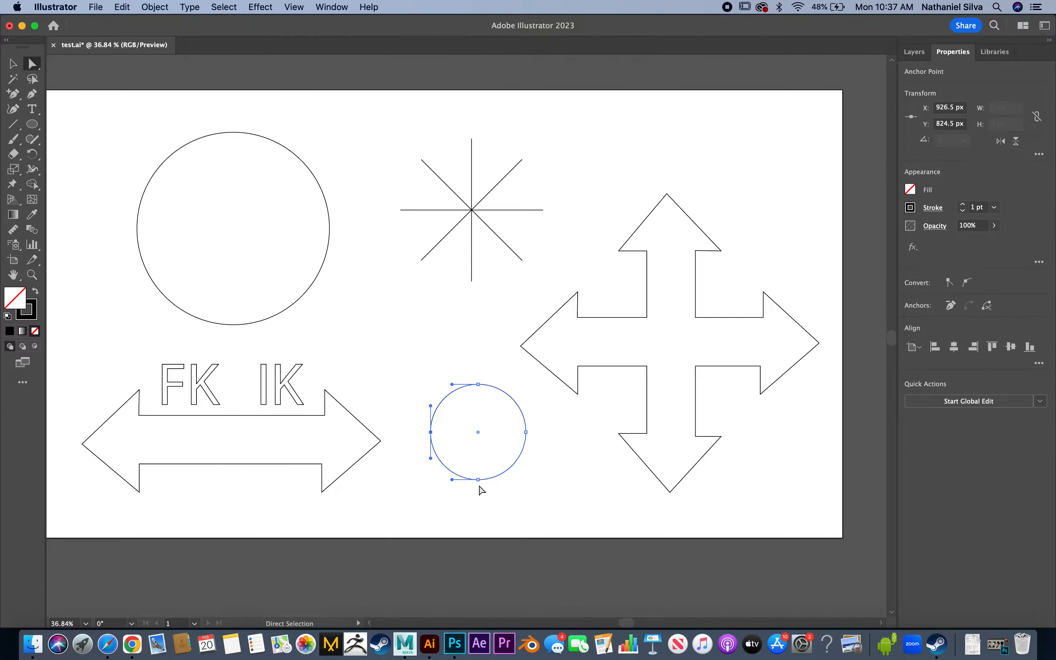
pyautogui.click(432, 434)
pyautogui.moveTo(432, 436)
pyautogui.mouseDown()
pyautogui.moveTo(447, 426)
pyautogui.moveTo(439, 432)
pyautogui.mouseUp()
pyautogui.moveTo(478, 481); pyautogui.dragTo(477, 507)
pyautogui.moveTo(477, 385)
pyautogui.mouseDown()
pyautogui.moveTo(478, 368)
pyautogui.moveTo(463, 370)
pyautogui.mouseUp()
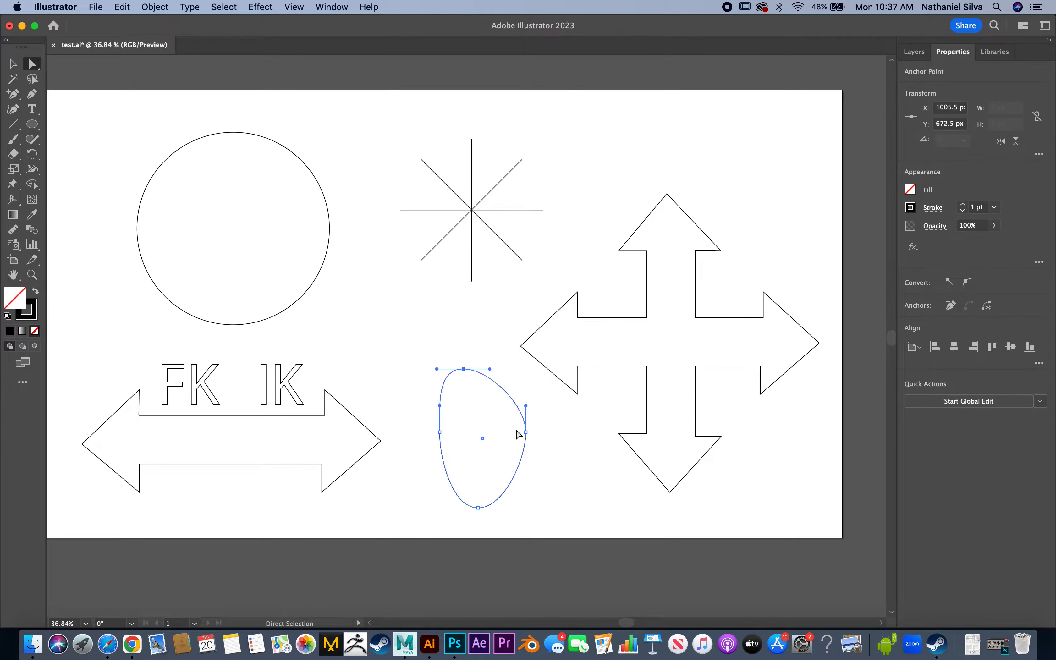
# Adjust the curve handles beside the right and top anchors to round out the foot shape's upper-right side
pyautogui.click(526, 432)
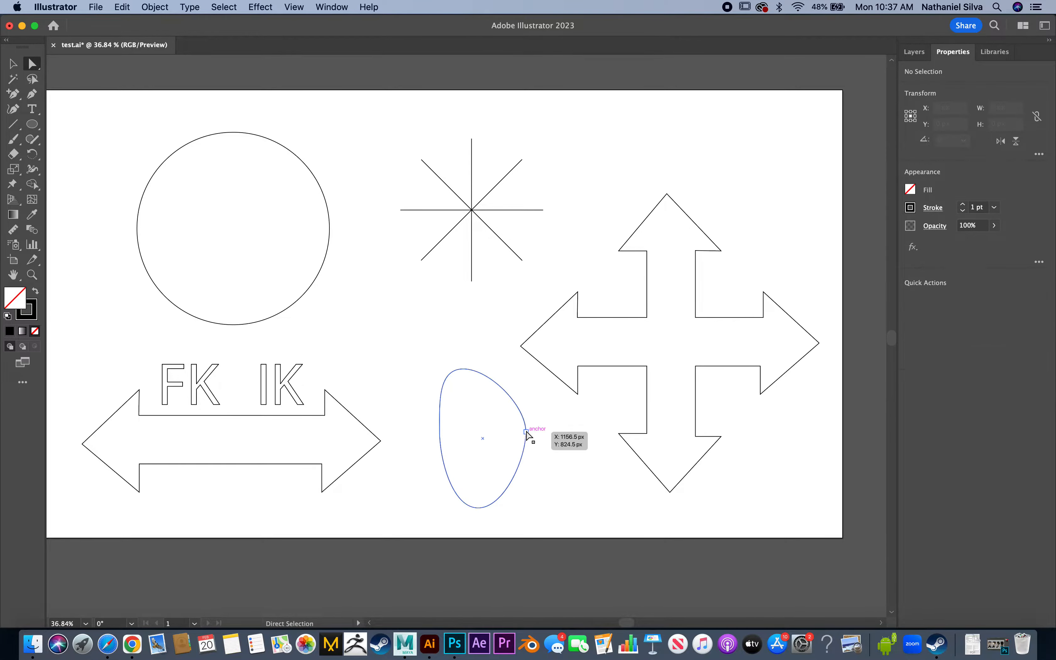
pyautogui.moveTo(526, 405); pyautogui.dragTo(505, 363)
pyautogui.click(497, 369)
pyautogui.click(464, 369)
# Raise the foot shape's bottom anchor slightly and select its top anchor
pyautogui.click(479, 508)
pyautogui.keyDown('shift'); pyautogui.click(479, 508); pyautogui.keyUp('shift')
pyautogui.click(478, 508)
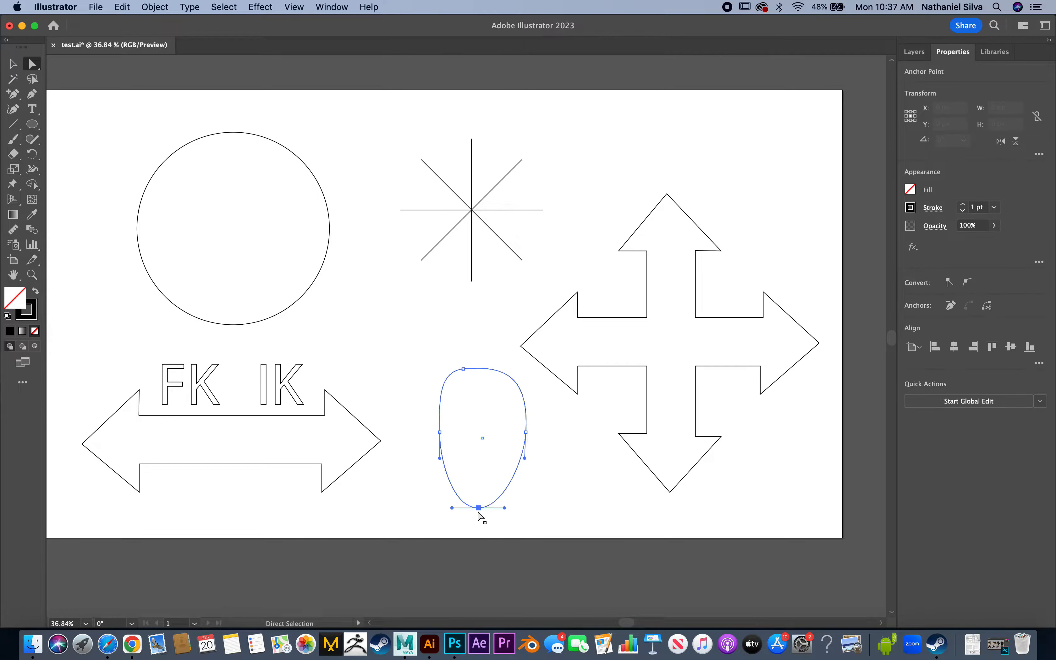
pyautogui.moveTo(480, 508); pyautogui.dragTo(479, 502)
pyautogui.click(463, 369)
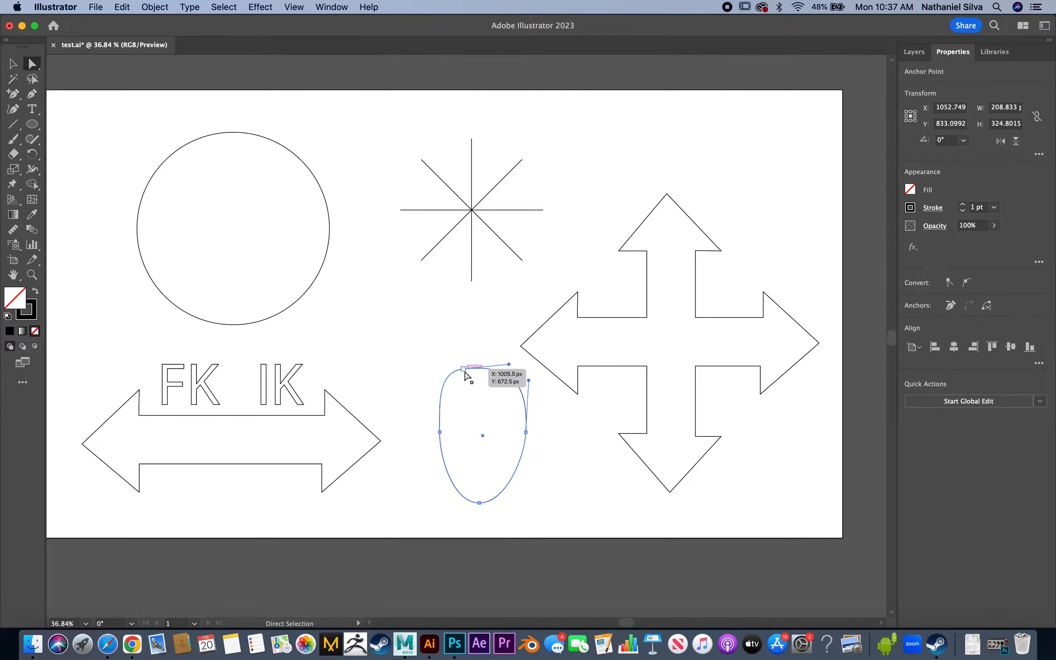
# Raise the foot shape's top anchor to Y 636.5 px, compare it with the Maya foot controls, and deselect it
pyautogui.moveTo(463, 370); pyautogui.dragTo(503, 348)
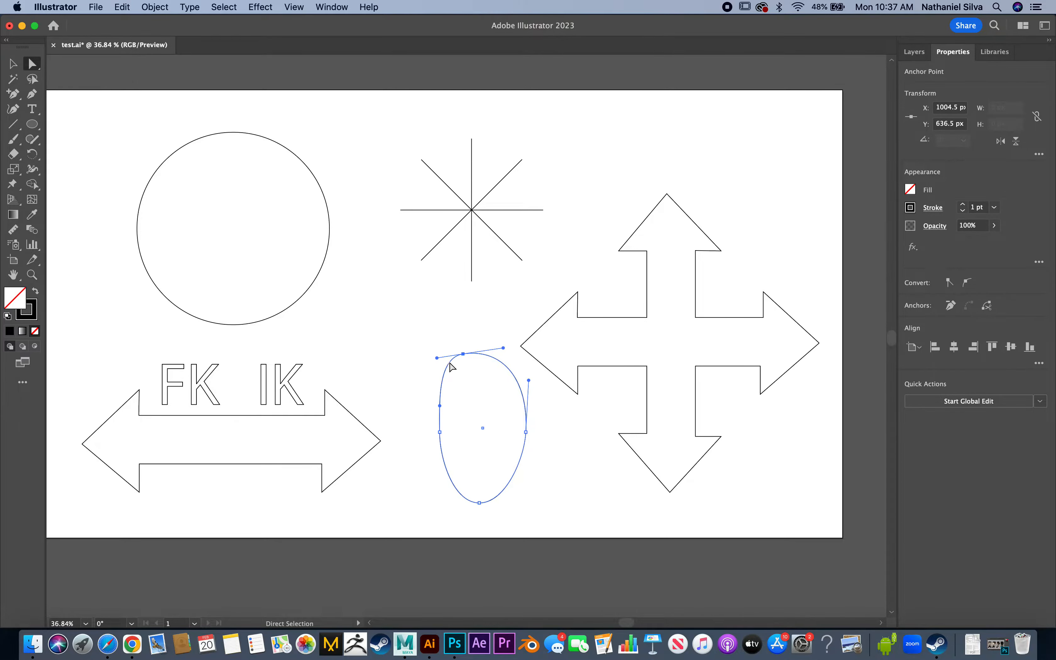
pyautogui.hotkey('ctrl', 'Right')
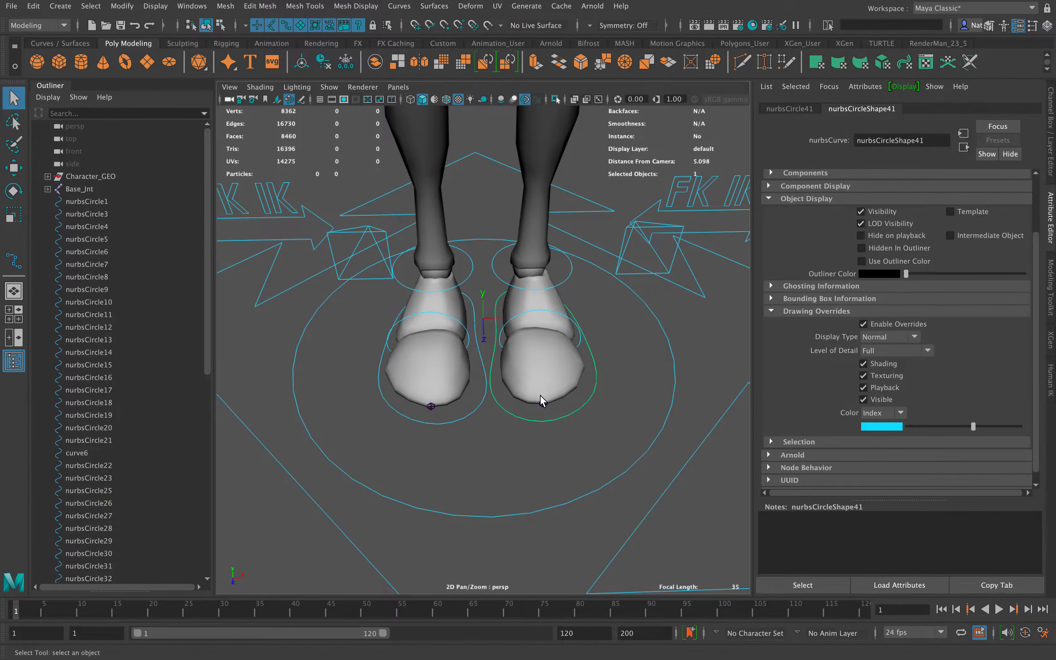
pyautogui.hotkey('ctrl', 'Left')
pyautogui.press('q')
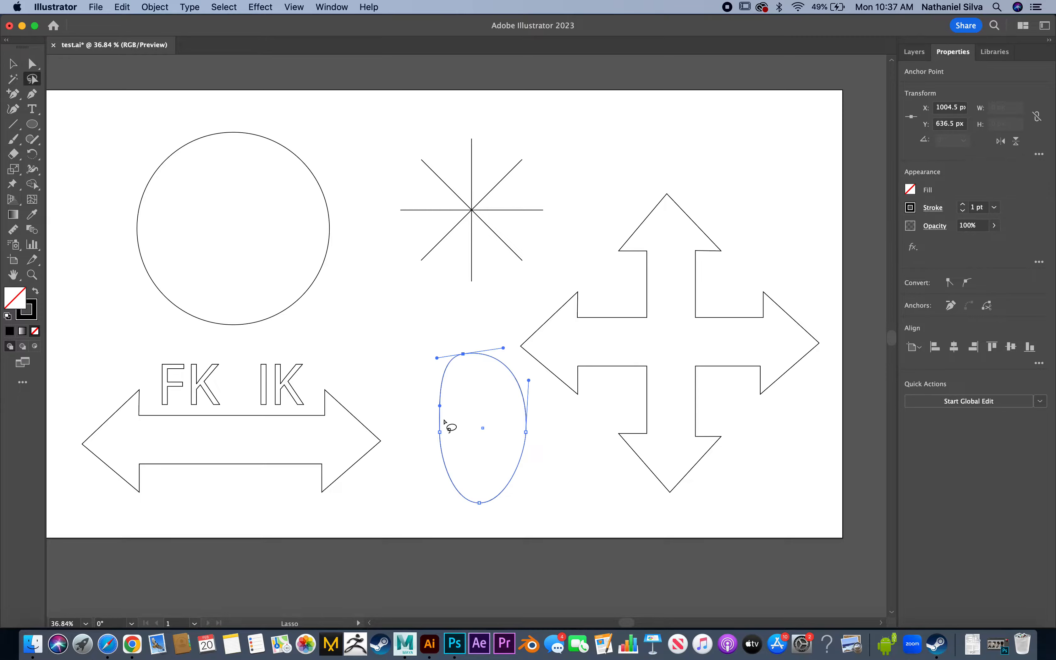
pyautogui.press('v')
pyautogui.click(414, 386)
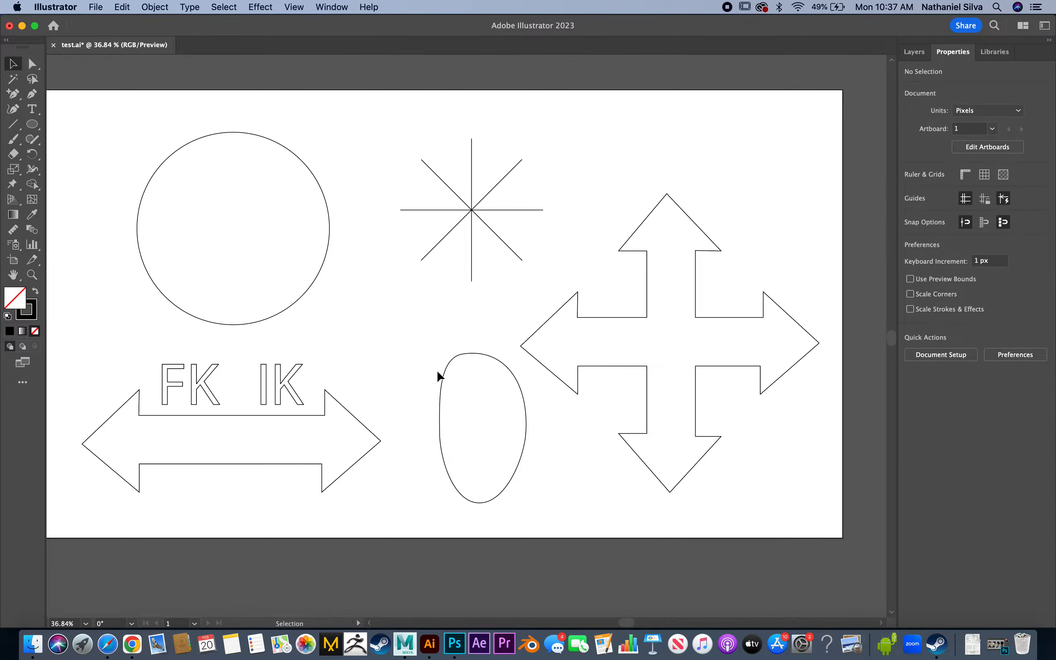
# Move the whole foot shape slightly left, away from the four-way arrow, and deselect it
pyautogui.moveTo(436, 369); pyautogui.dragTo(472, 422)
pyautogui.click(483, 426)
pyautogui.click(439, 418)
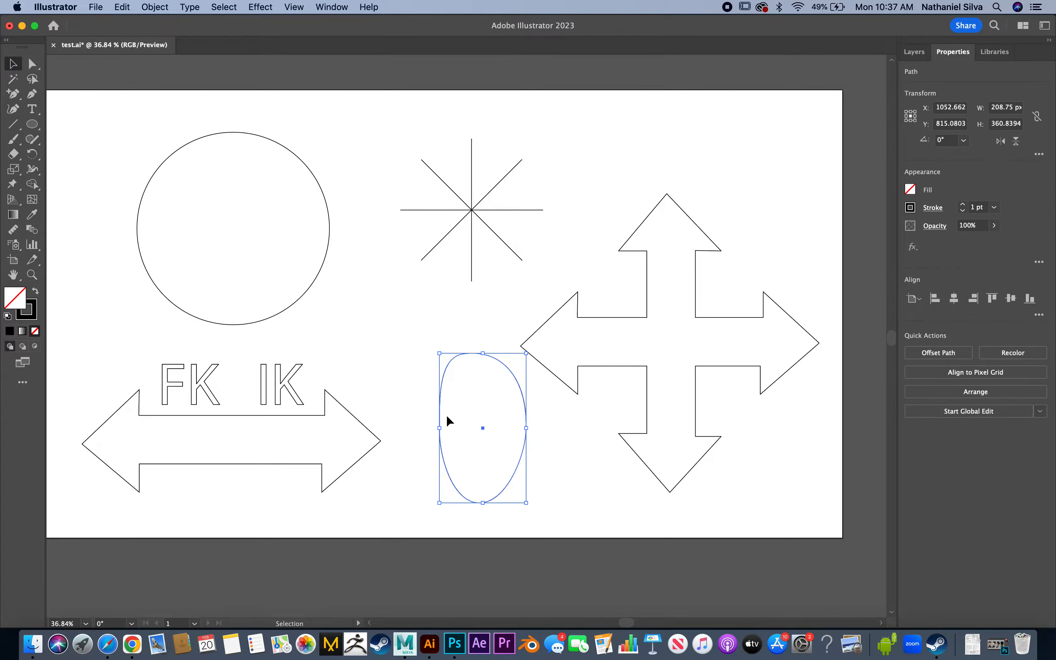
pyautogui.click(439, 429)
pyautogui.moveTo(480, 430); pyautogui.dragTo(461, 427)
pyautogui.click(336, 304)
# Switch to Maya and examine the control curves around the character's feet and whole body
pyautogui.hotkey('ctrl', 'Right')
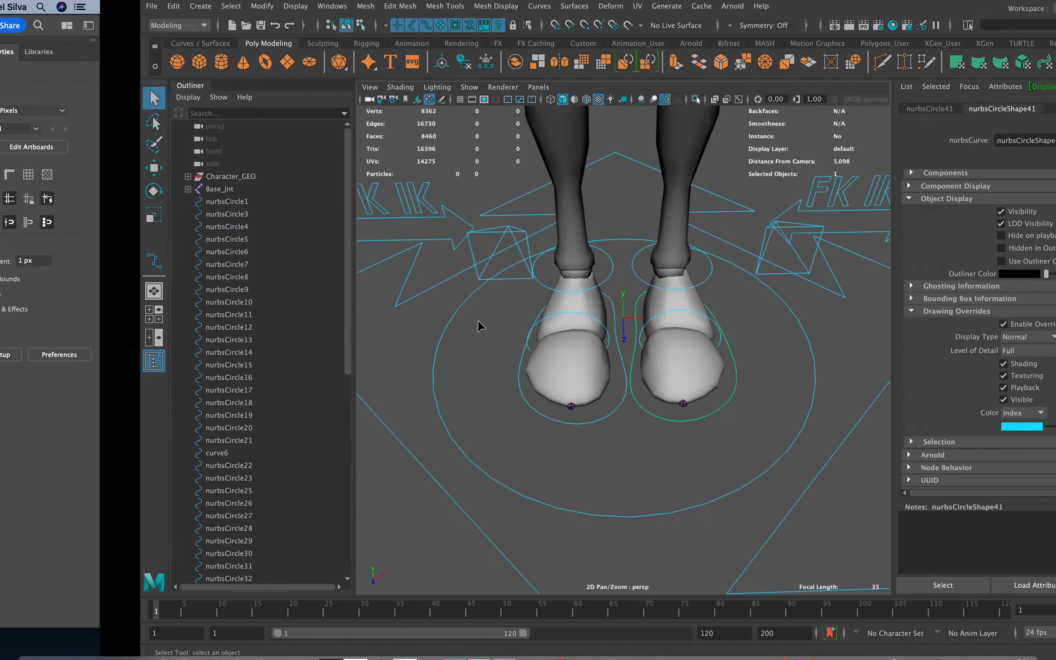
pyautogui.keyDown('alt'); pyautogui.moveTo(506, 403); pyautogui.dragTo(466, 394); pyautogui.keyUp('alt')
pyautogui.keyDown('alt'); pyautogui.moveTo(466, 393); pyautogui.dragTo(430, 258, button='right'); pyautogui.keyUp('alt')
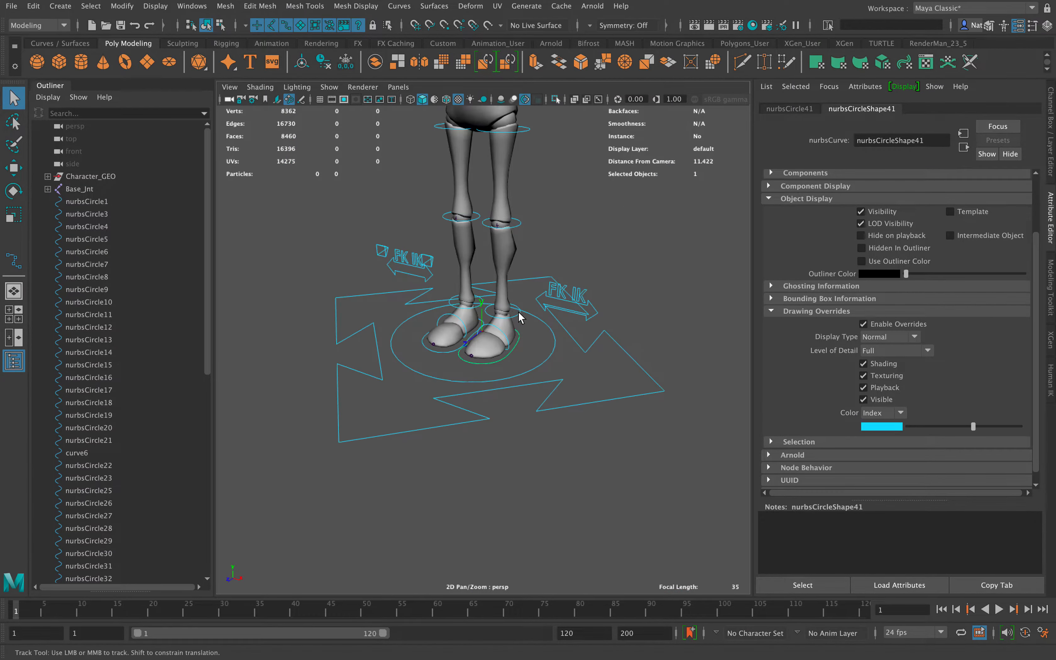
pyautogui.keyDown('alt'); pyautogui.moveTo(530, 218); pyautogui.dragTo(487, 329, button='middle'); pyautogui.keyUp('alt')
pyautogui.keyDown('alt'); pyautogui.moveTo(488, 330); pyautogui.dragTo(473, 288, button='right'); pyautogui.keyUp('alt')
pyautogui.keyDown('alt'); pyautogui.moveTo(474, 288); pyautogui.dragTo(483, 351, button='middle'); pyautogui.keyUp('alt')
pyautogui.keyDown('alt'); pyautogui.moveTo(482, 351); pyautogui.dragTo(500, 330); pyautogui.keyUp('alt')
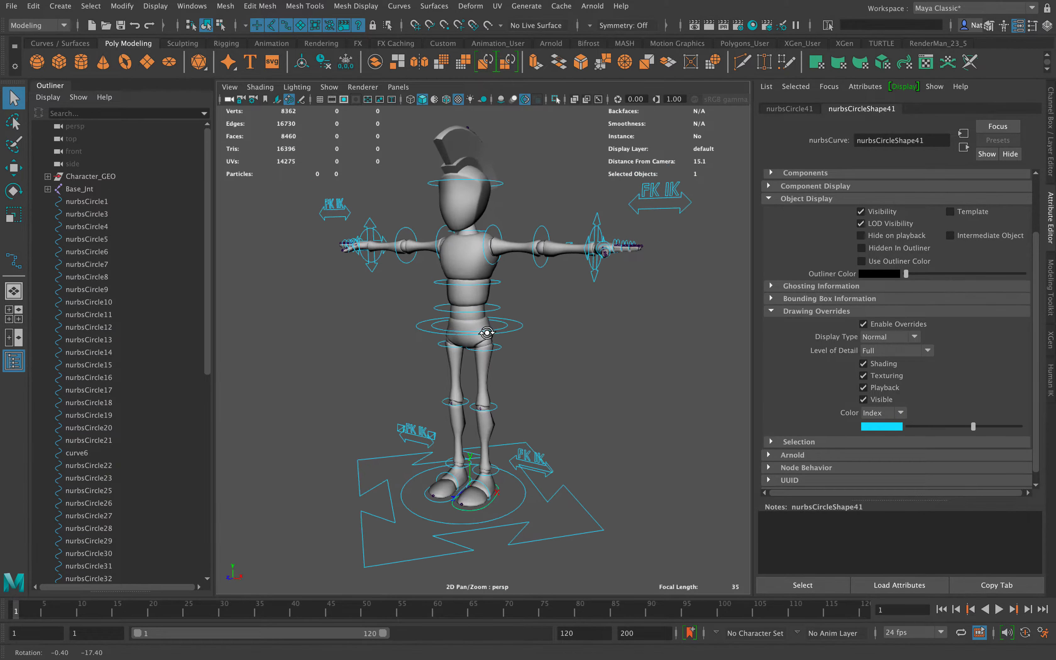
# Switch back to Illustrator and start a Save As of the control artwork on the local computer
pyautogui.hotkey('ctrl', 'Left')
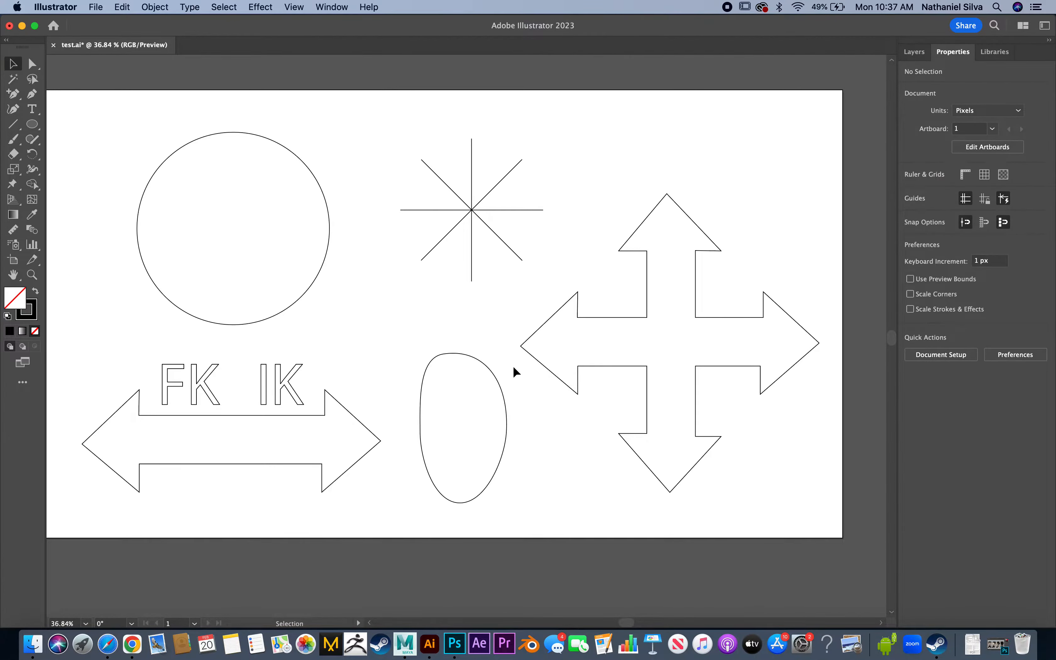
pyautogui.hscroll(-2, 493, 326)
pyautogui.scroll(3, 490, 333)
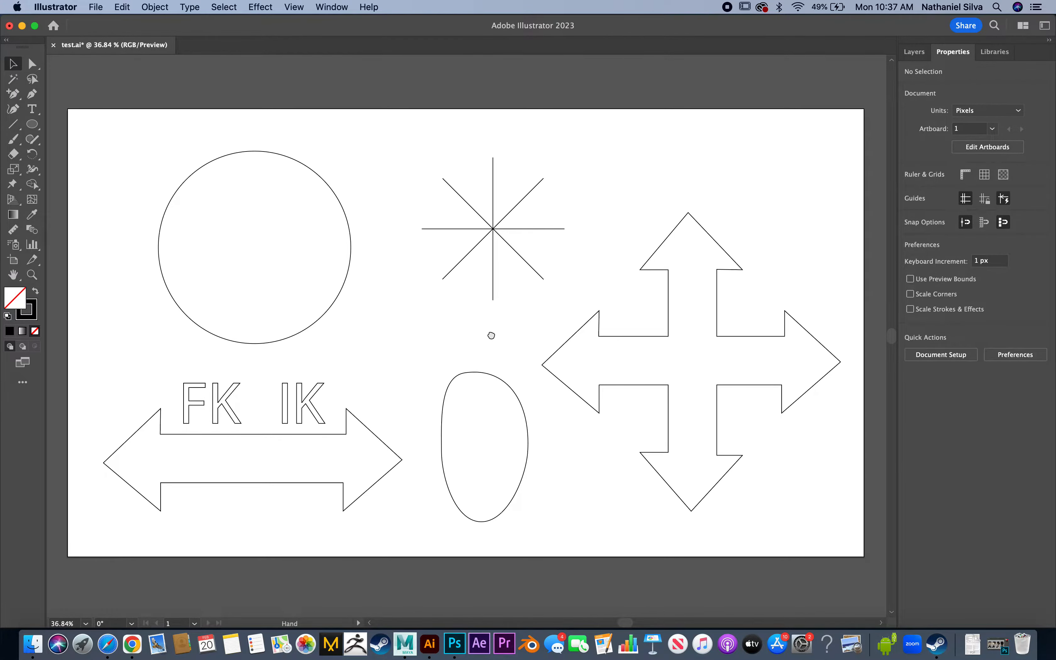
pyautogui.click(98, 7)
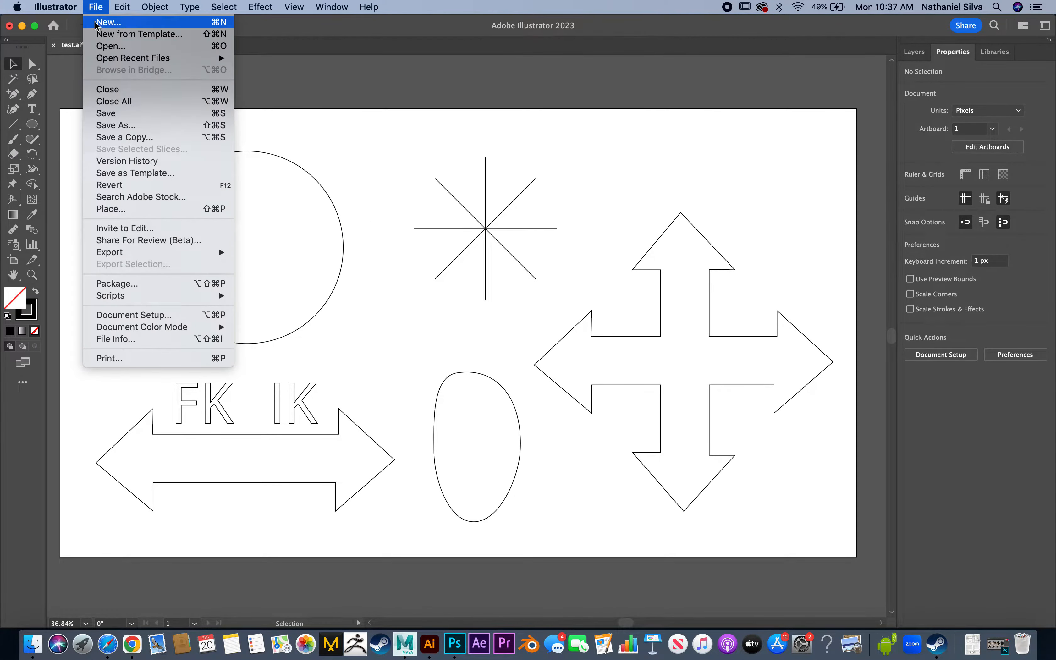
pyautogui.moveTo(95, 7)
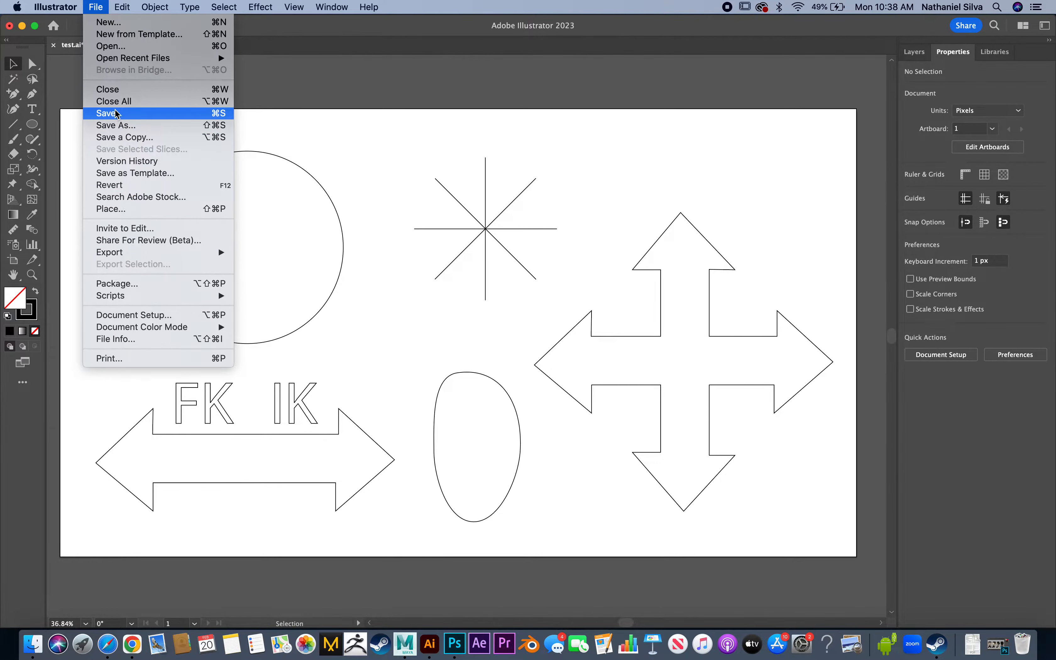
pyautogui.click(115, 126)
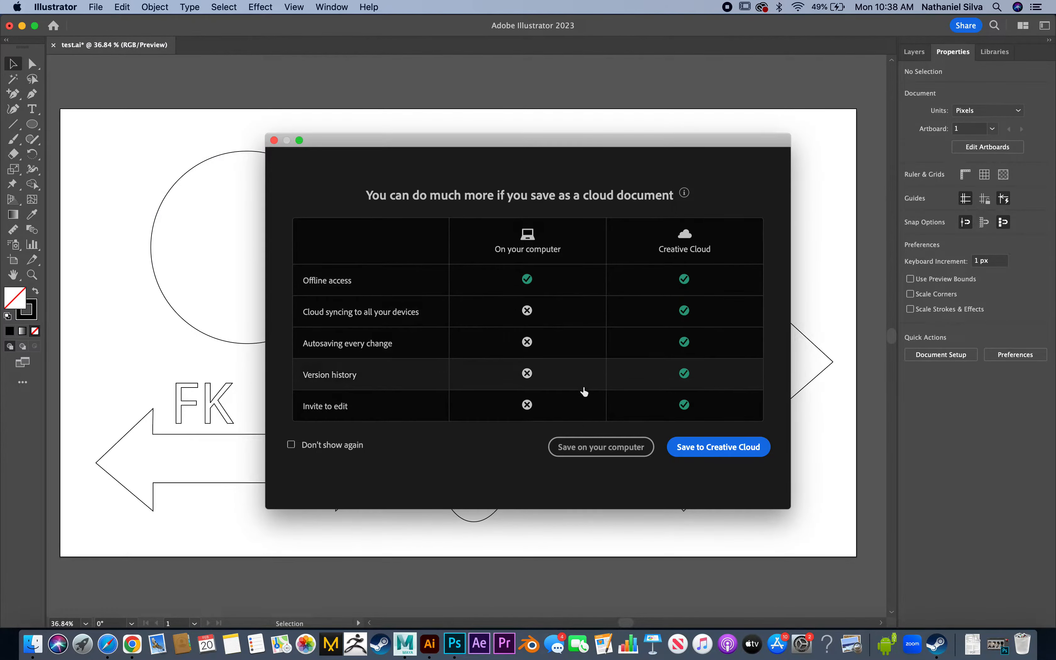
pyautogui.click(589, 448)
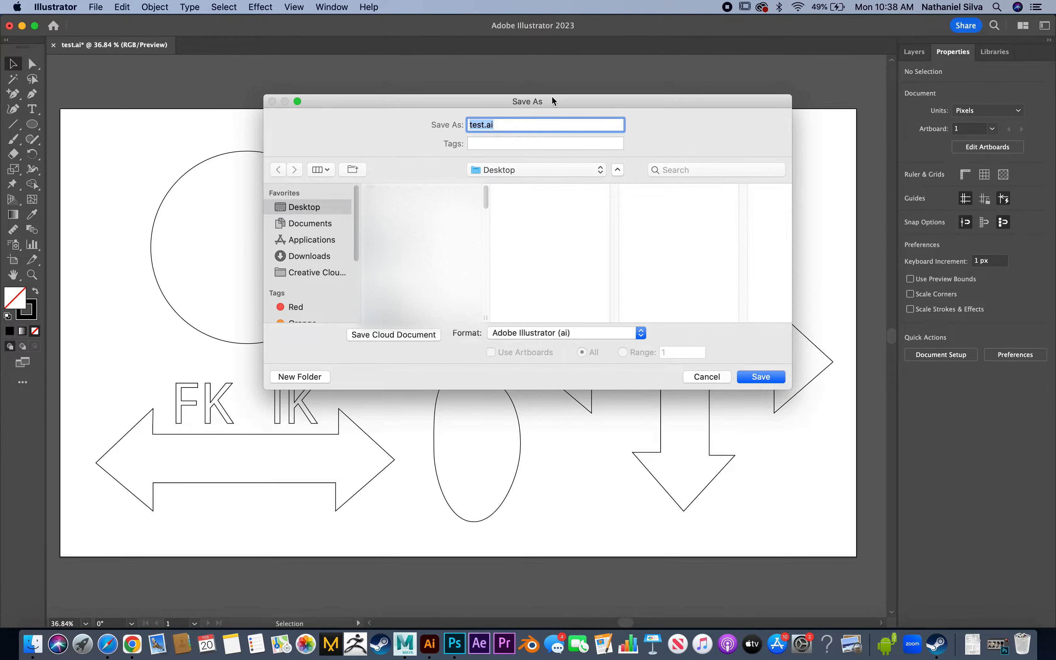
# Name the file AI_controls_Maya.ai and save it to the Desktop in Adobe Illustrator (ai) format
pyautogui.press('Right')
pyautogui.press('Left')
pyautogui.press('Left')
pyautogui.write('AI_CONT')
pyautogui.press('BackSpace')
pyautogui.press('BackSpace')
pyautogui.press('BackSpace')
pyautogui.write('controls_Maya')
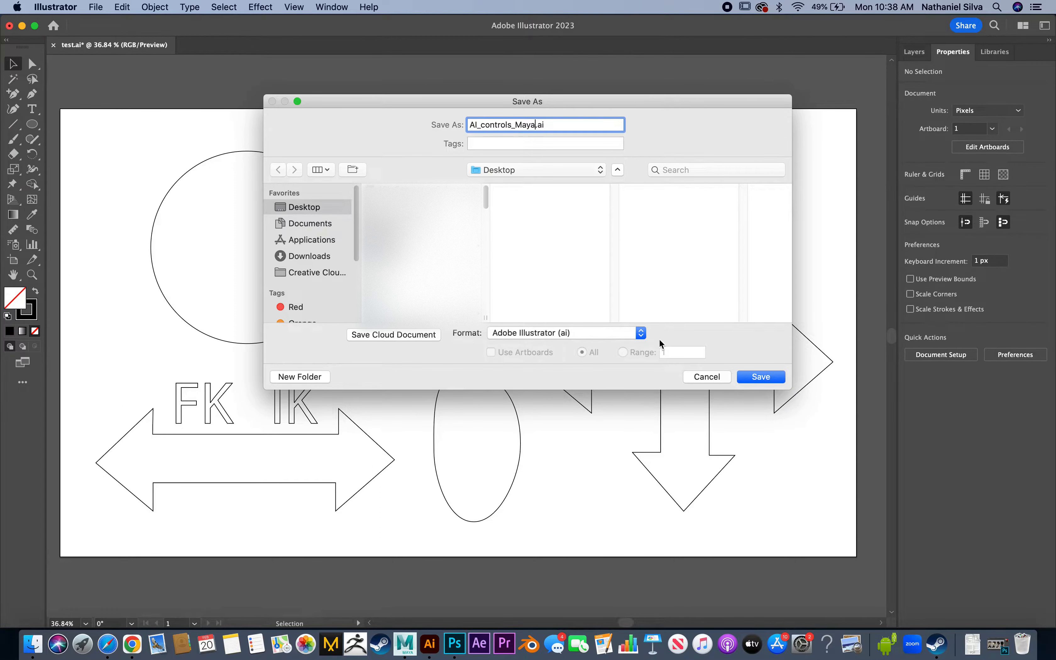
pyautogui.click(761, 377)
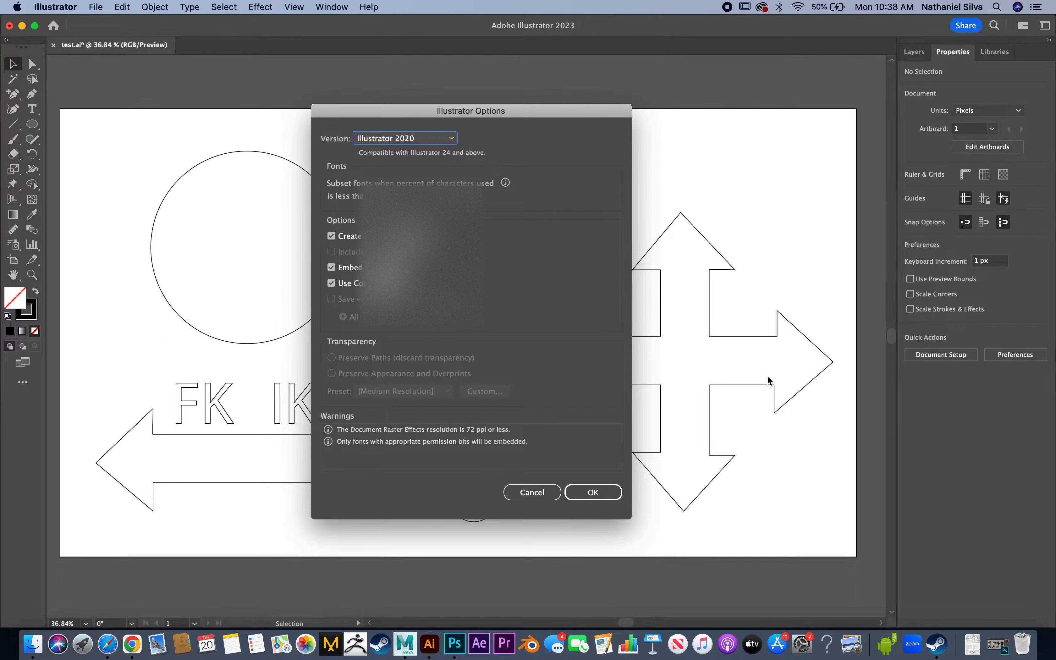
# Set the file's compatibility version to Illustrator 8 and confirm the save options
pyautogui.click(431, 140)
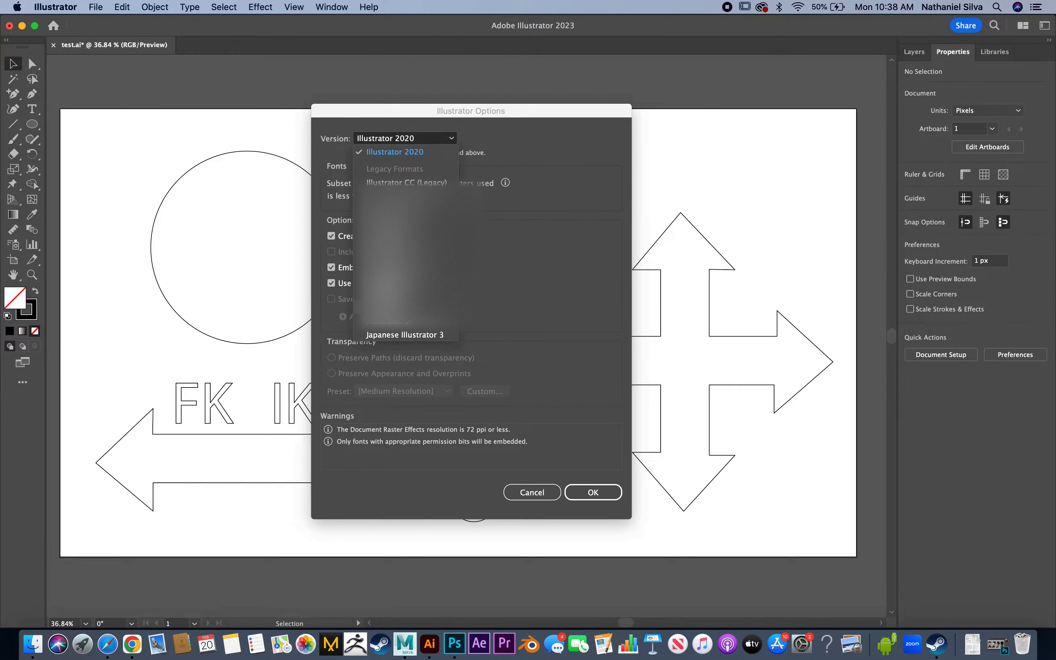
pyautogui.click(417, 309)
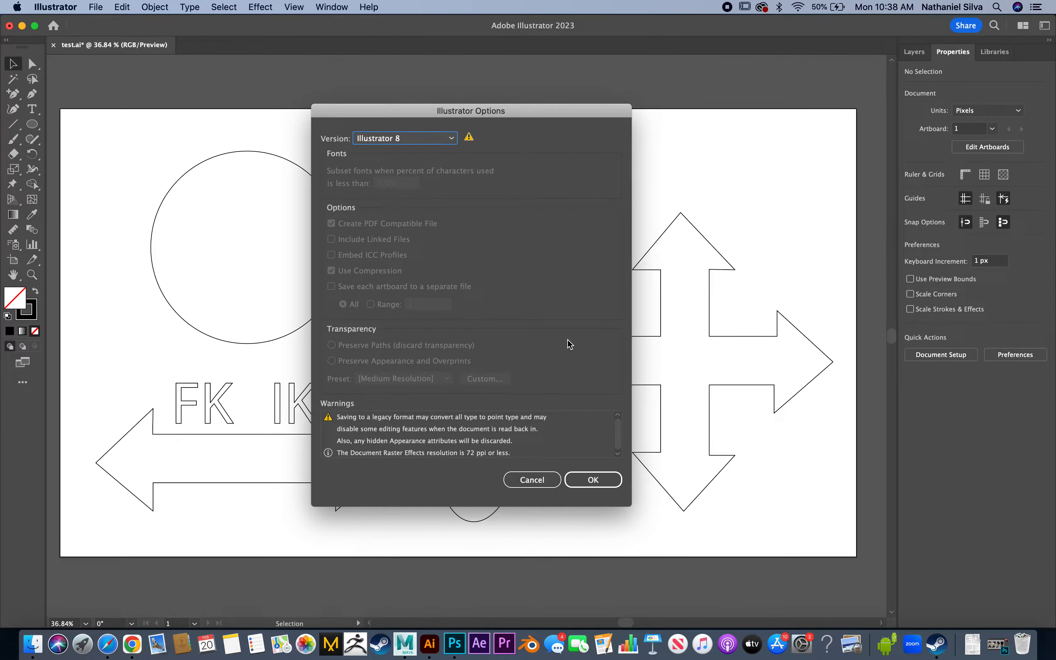
pyautogui.click(593, 479)
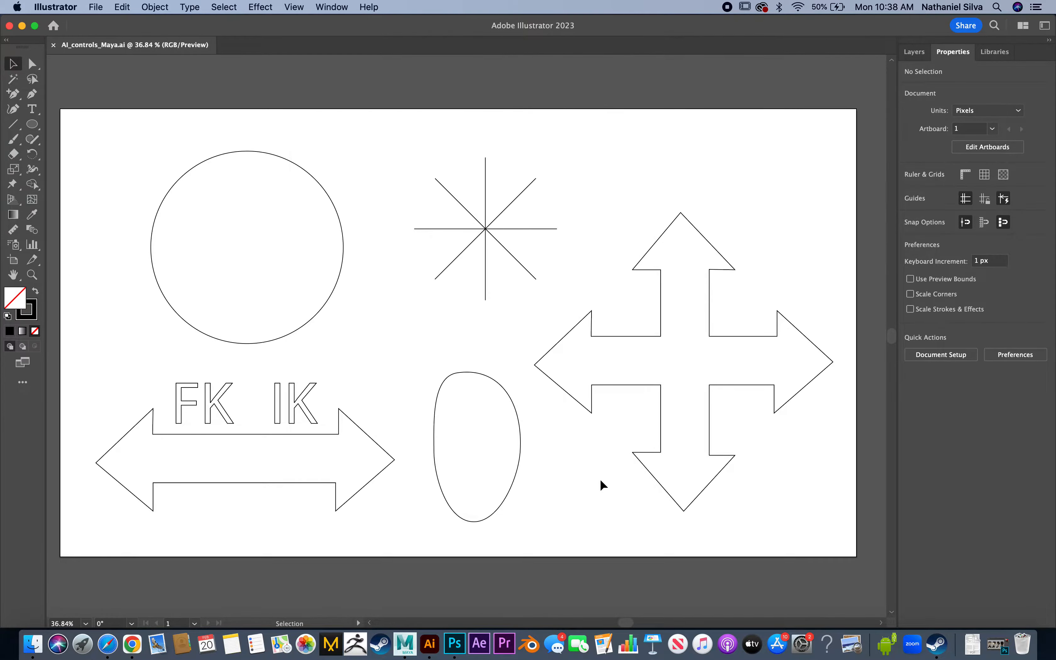
# Switch to Maya and hide all existing control curves and groups from nurbsCircle1 through group1
pyautogui.hotkey('ctrl', 'Right')
pyautogui.scroll(-3, 602, 485)
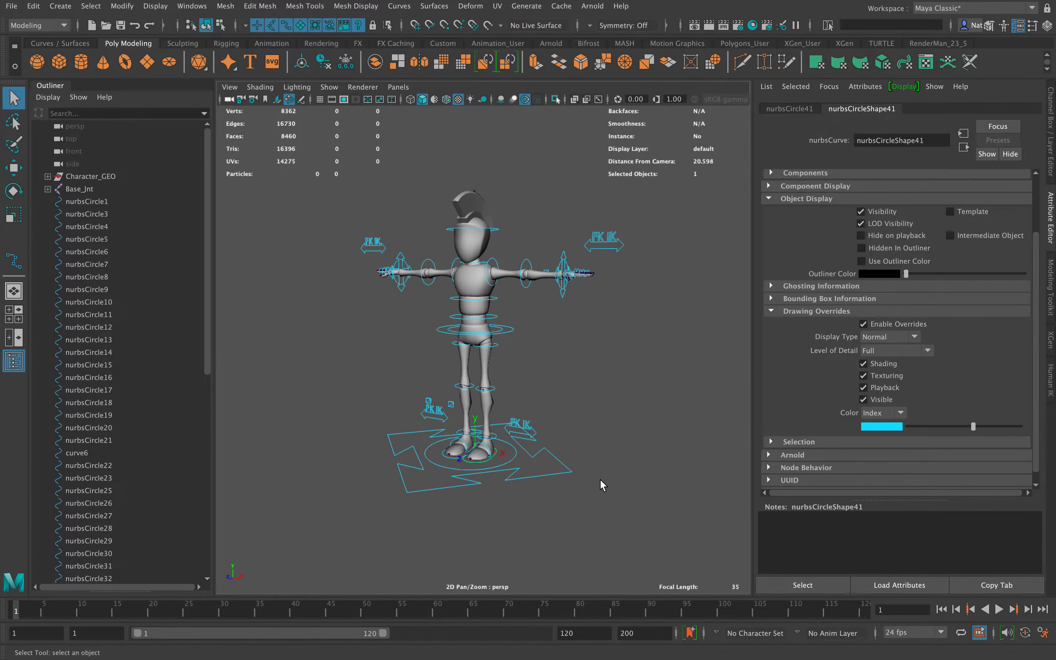
pyautogui.click(85, 201)
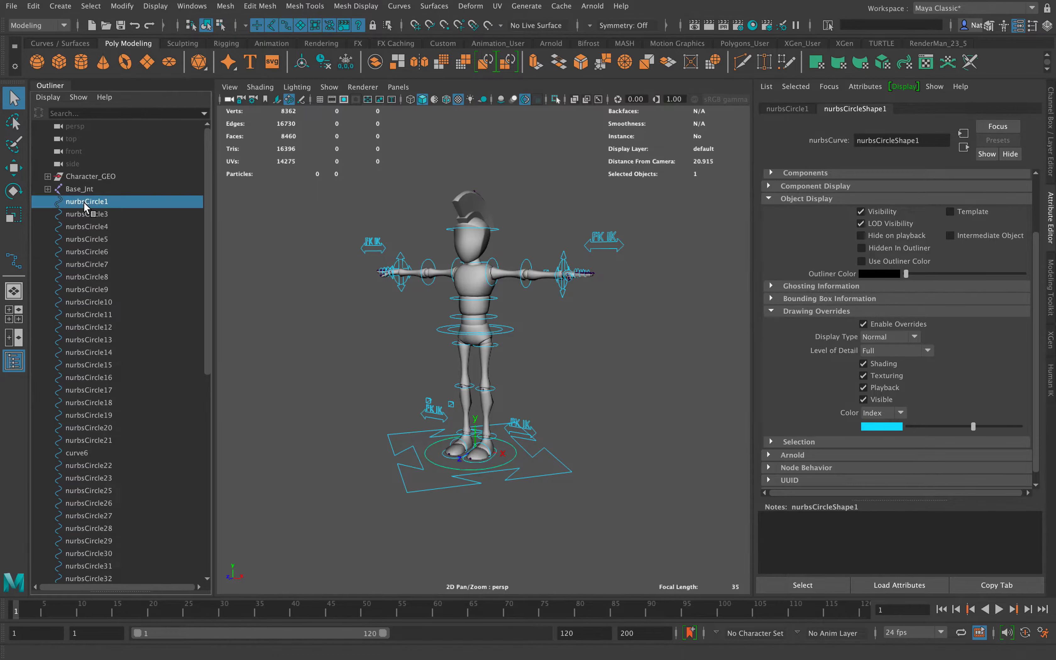
pyautogui.moveTo(193, 225); pyautogui.dragTo(189, 407)
pyautogui.click(169, 202)
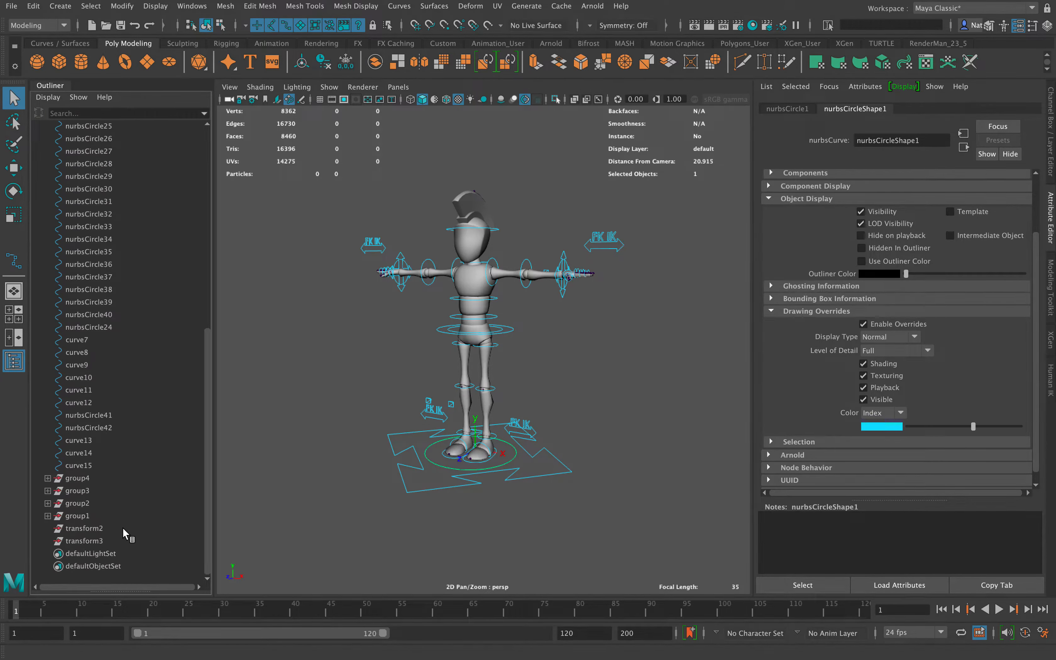
pyautogui.keyDown('shift'); pyautogui.click(115, 514); pyautogui.keyUp('shift')
pyautogui.hotkey('ctrl', 'h')
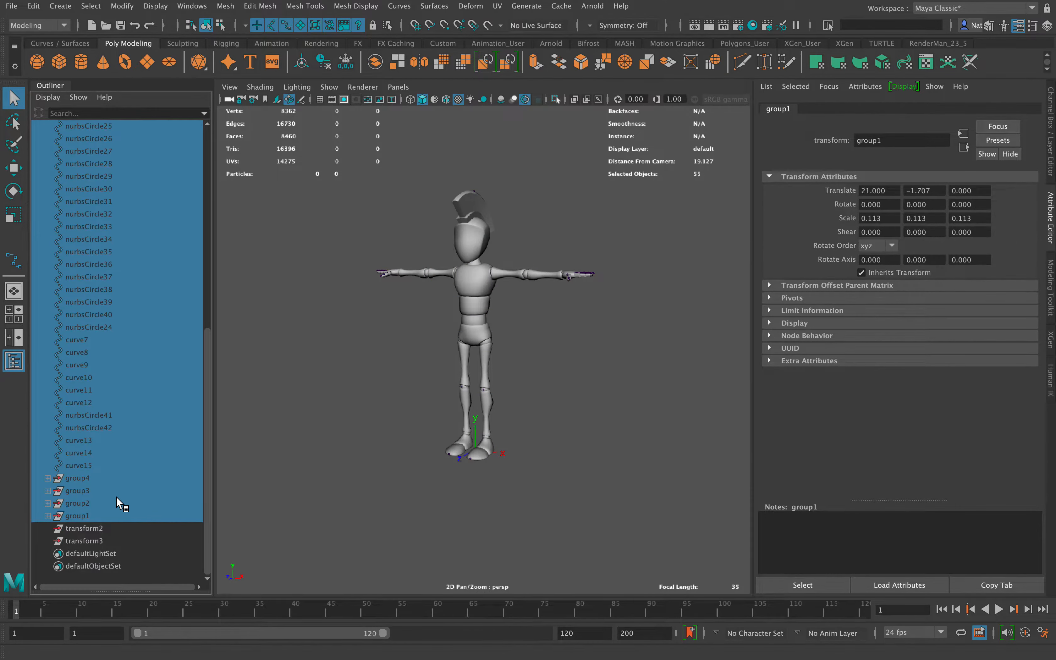
# Clear the selection and turn on X-ray joints so the skeleton displays through the character mesh
pyautogui.click(306, 315)
pyautogui.keyDown('alt'); pyautogui.moveTo(351, 297); pyautogui.dragTo(366, 334); pyautogui.keyUp('alt')
pyautogui.keyDown('alt'); pyautogui.moveTo(366, 334); pyautogui.dragTo(382, 354, button='middle'); pyautogui.keyUp('alt')
pyautogui.keyDown('alt'); pyautogui.moveTo(382, 354); pyautogui.dragTo(409, 328, button='right'); pyautogui.keyUp('alt')
pyautogui.click(597, 100)
pyautogui.keyDown('alt'); pyautogui.moveTo(534, 205); pyautogui.dragTo(551, 203); pyautogui.keyUp('alt')
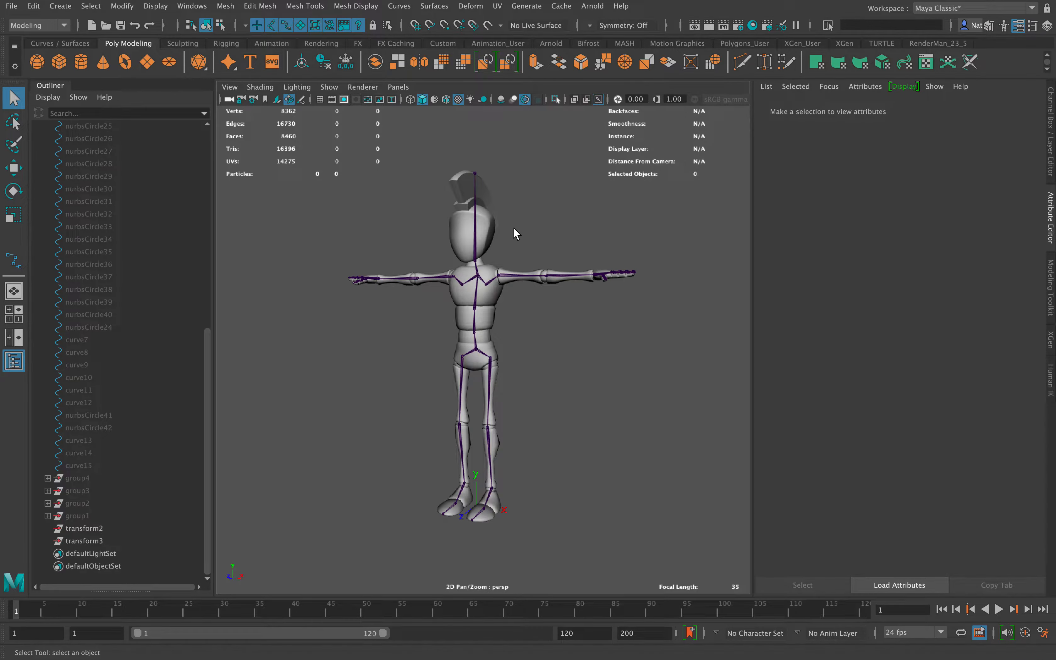
# Import AI_controls_Maya.ai from the Desktop into the scene, using the Adobe(R) Illustrator(R) file type
pyautogui.click(11, 5)
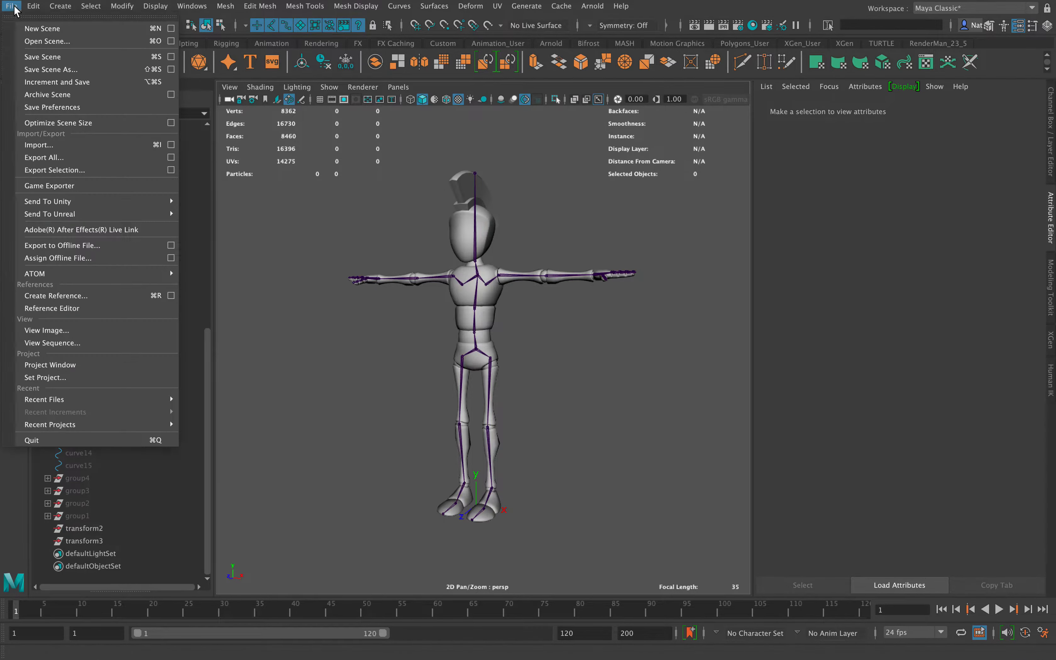
pyautogui.click(45, 146)
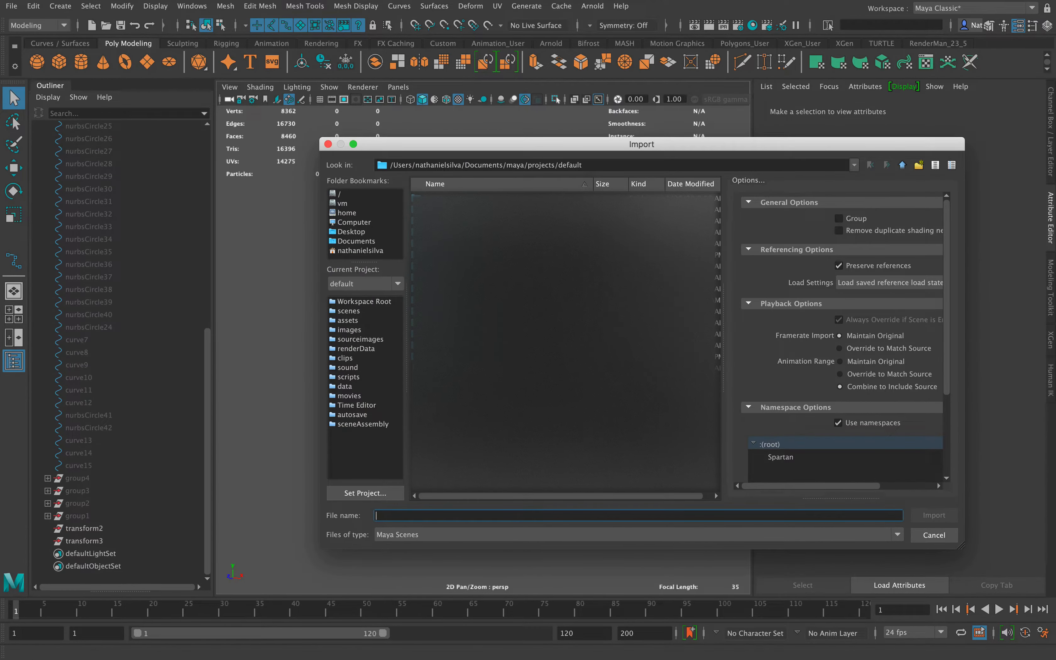
pyautogui.click(356, 231)
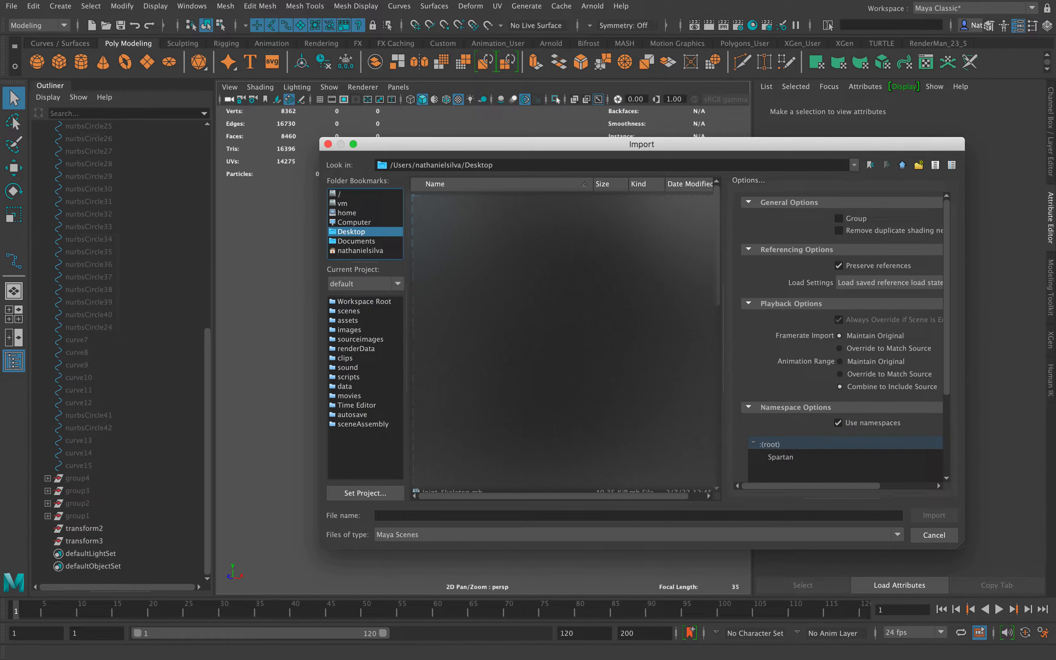
pyautogui.moveTo(715, 253); pyautogui.dragTo(718, 280)
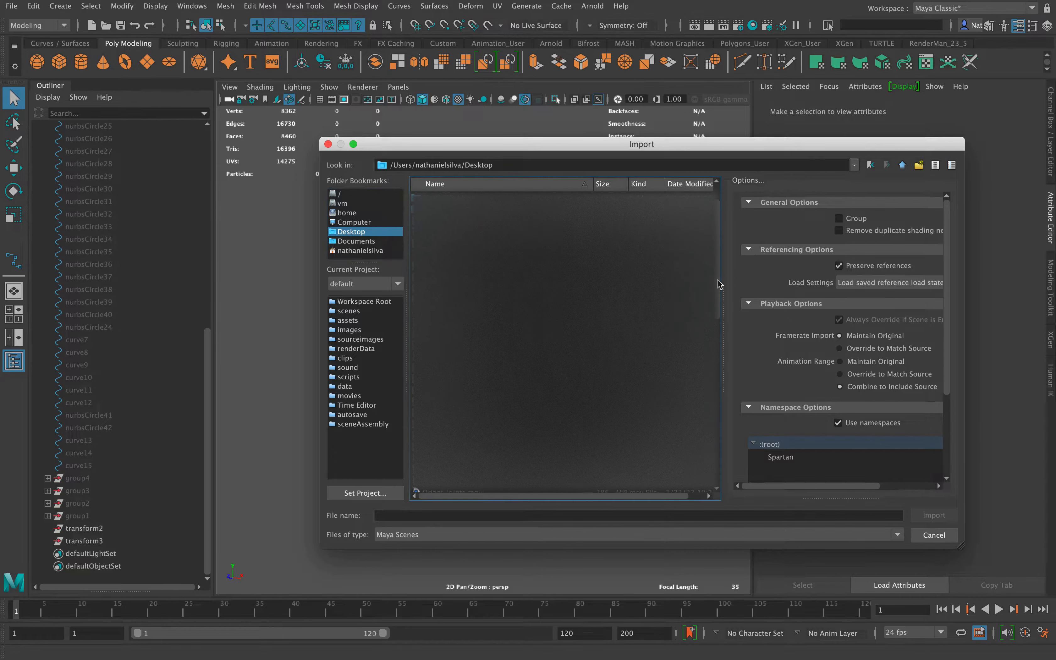
pyautogui.click(638, 535)
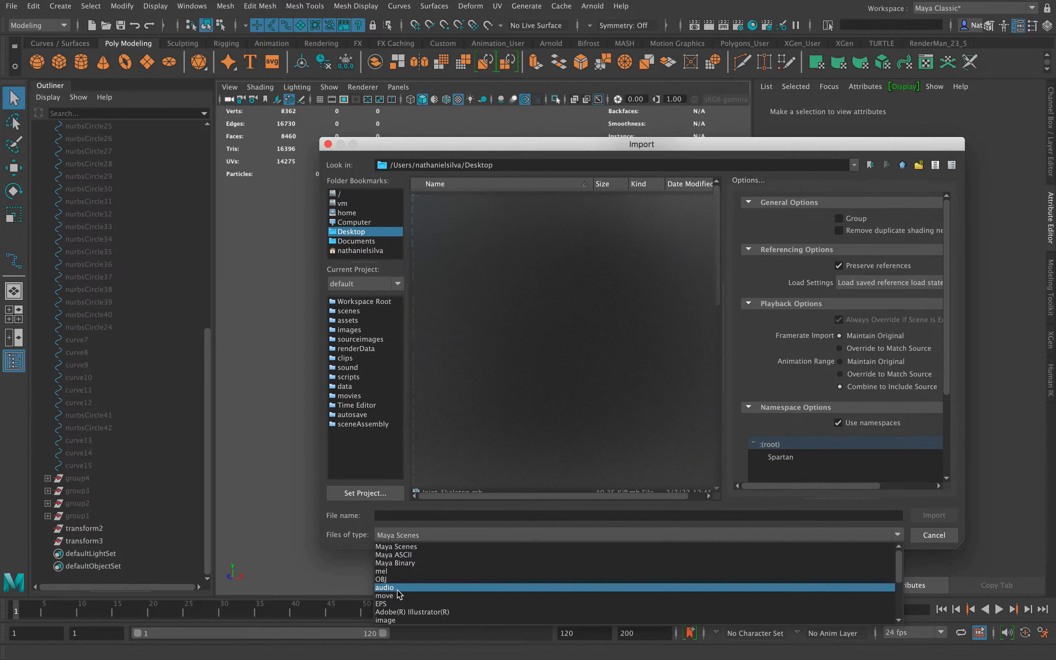
pyautogui.click(411, 612)
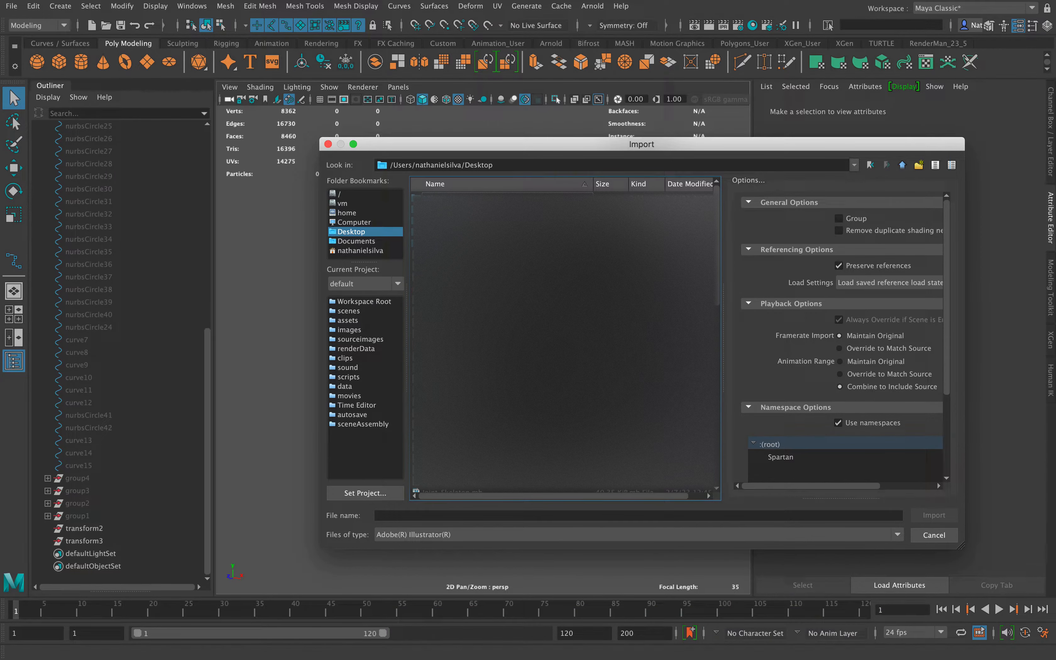
pyautogui.click(502, 344)
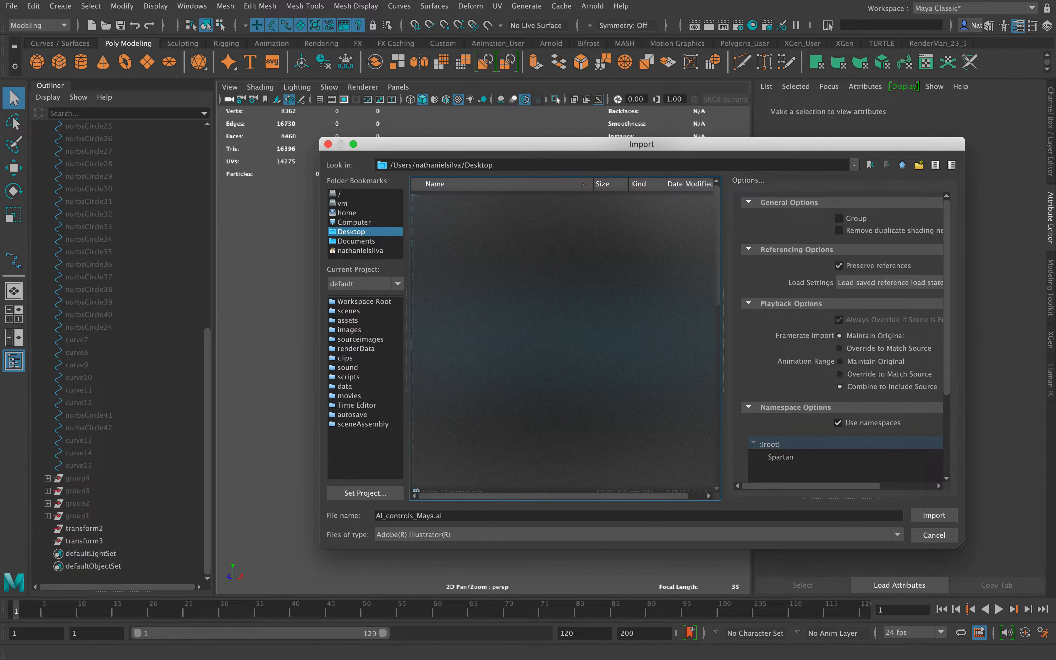
pyautogui.click(924, 516)
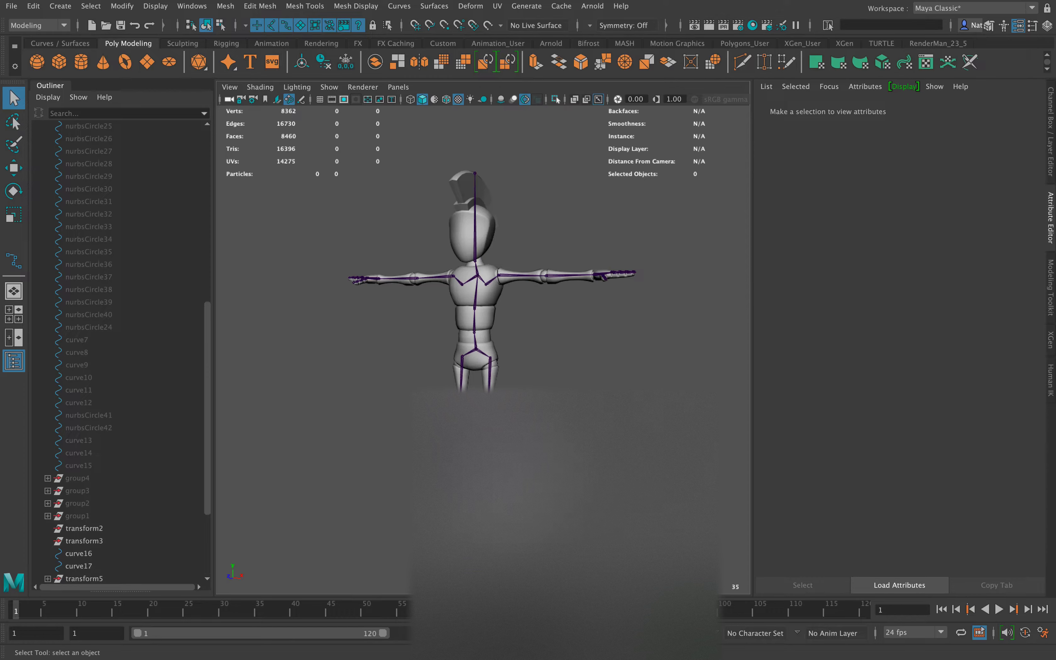
# Examine the imported Illustrator curves up close and check the IK letter curves by selecting them
pyautogui.keyDown('alt'); pyautogui.moveTo(527, 430); pyautogui.dragTo(432, 342, button='middle'); pyautogui.keyUp('alt')
pyautogui.scroll(-8, 497, 395)
pyautogui.keyDown('alt'); pyautogui.moveTo(432, 343); pyautogui.dragTo(487, 363); pyautogui.keyUp('alt')
pyautogui.keyDown('alt'); pyautogui.moveTo(554, 366); pyautogui.dragTo(459, 341, button='middle'); pyautogui.keyUp('alt')
pyautogui.keyDown('alt'); pyautogui.moveTo(459, 341); pyautogui.dragTo(509, 424, button='right'); pyautogui.keyUp('alt')
pyautogui.keyDown('alt'); pyautogui.moveTo(485, 398); pyautogui.dragTo(537, 401, button='middle'); pyautogui.keyUp('alt')
pyautogui.keyDown('alt'); pyautogui.moveTo(485, 395); pyautogui.dragTo(525, 396); pyautogui.keyUp('alt')
pyautogui.keyDown('alt'); pyautogui.moveTo(525, 396); pyautogui.dragTo(513, 402, button='middle'); pyautogui.keyUp('alt')
pyautogui.keyDown('alt'); pyautogui.moveTo(412, 391); pyautogui.dragTo(437, 410, button='right'); pyautogui.keyUp('alt')
pyautogui.keyDown('alt'); pyautogui.moveTo(436, 410); pyautogui.dragTo(571, 390, button='middle'); pyautogui.keyUp('alt')
pyautogui.keyDown('alt'); pyautogui.moveTo(416, 409); pyautogui.dragTo(426, 397); pyautogui.keyUp('alt')
pyautogui.click(426, 395)
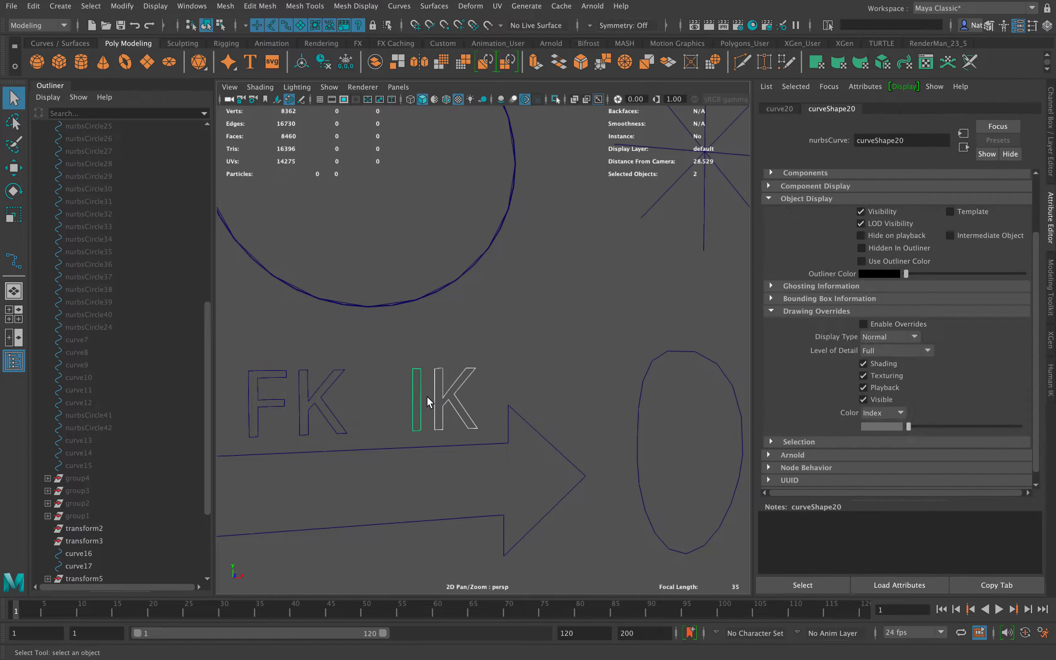
pyautogui.click(475, 332)
# Select the large imported circle curve above the FK IK lettering
pyautogui.keyDown('alt'); pyautogui.moveTo(371, 362); pyautogui.dragTo(432, 332, button='middle'); pyautogui.keyUp('alt')
pyautogui.keyDown('alt'); pyautogui.moveTo(432, 332); pyautogui.dragTo(501, 368, button='right'); pyautogui.keyUp('alt')
pyautogui.keyDown('alt'); pyautogui.moveTo(502, 368); pyautogui.dragTo(479, 362); pyautogui.keyUp('alt')
pyautogui.click(491, 372)
pyautogui.click(523, 395)
pyautogui.keyDown('alt'); pyautogui.moveTo(524, 397); pyautogui.dragTo(450, 262, button='right'); pyautogui.keyUp('alt')
pyautogui.keyDown('alt'); pyautogui.moveTo(450, 261); pyautogui.dragTo(502, 371, button='middle'); pyautogui.keyUp('alt')
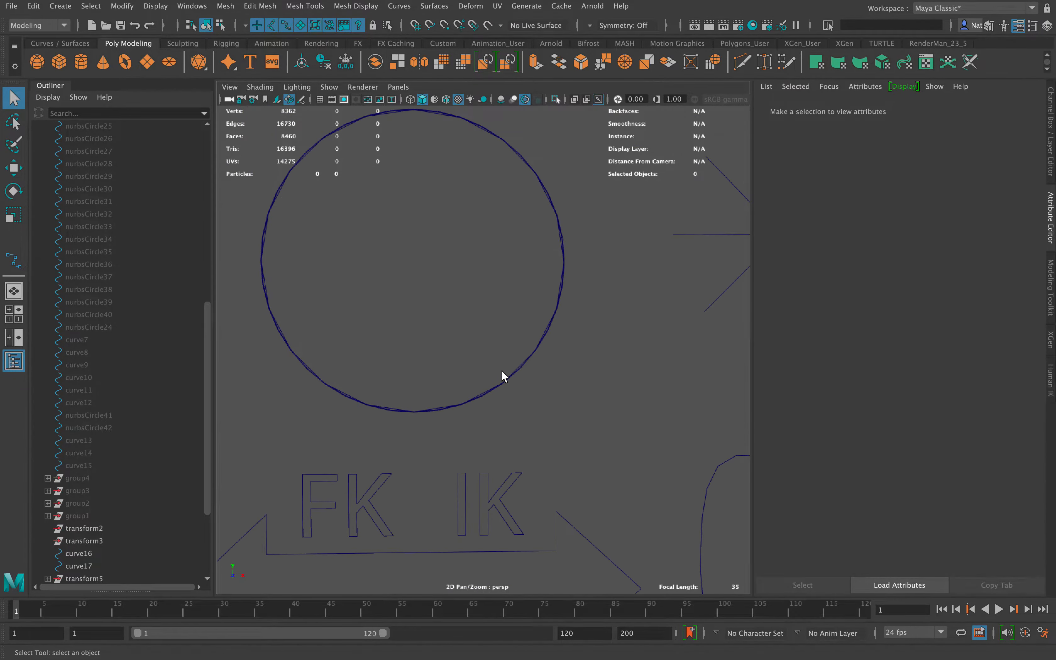
pyautogui.click(530, 356)
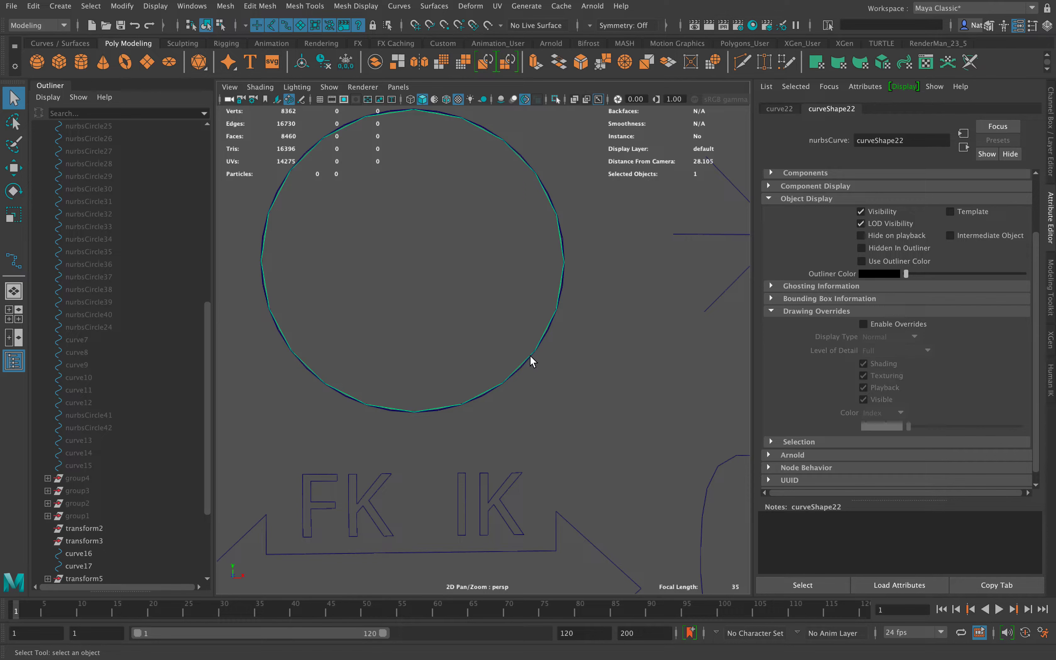
# Delete the duplicate circle curves stacked above the FK IK lettering so that a single circle is left
pyautogui.click(513, 292)
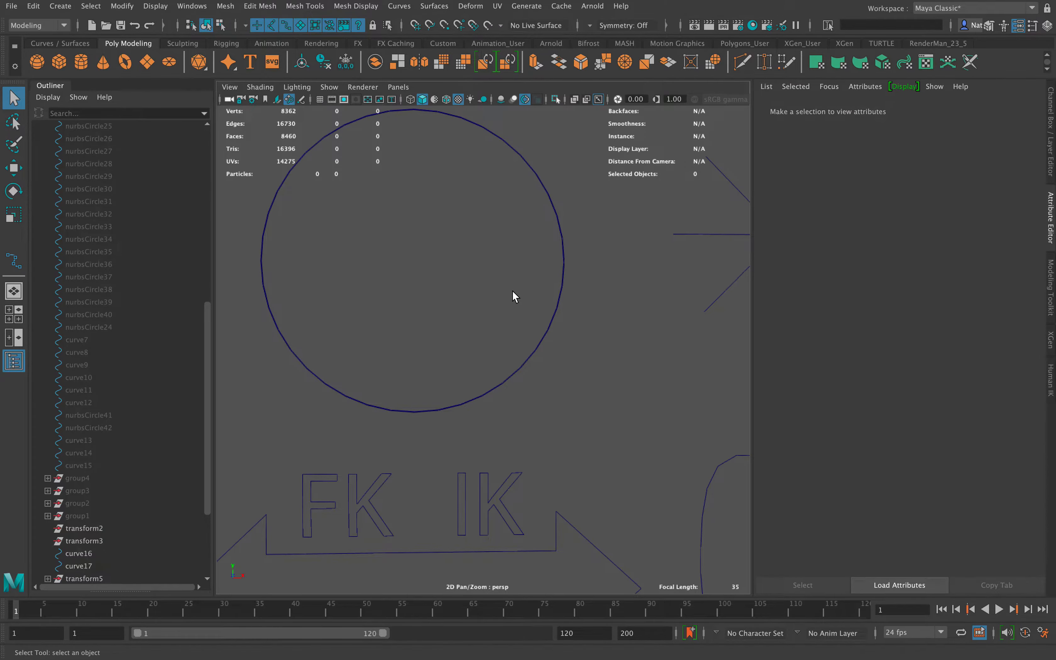
pyautogui.click(560, 302)
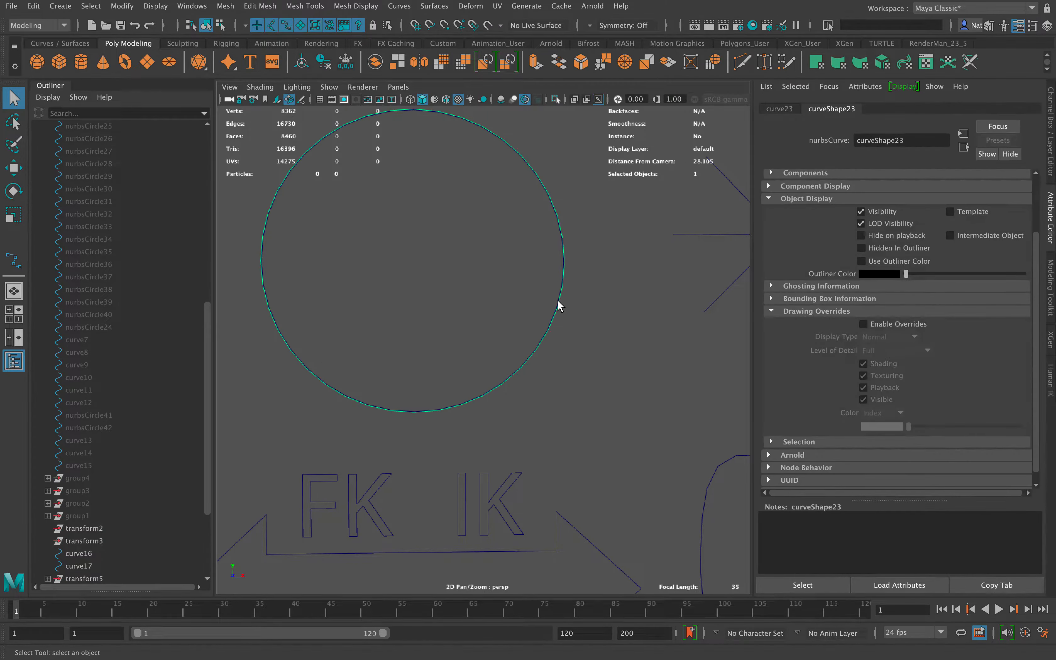
pyautogui.press('w')
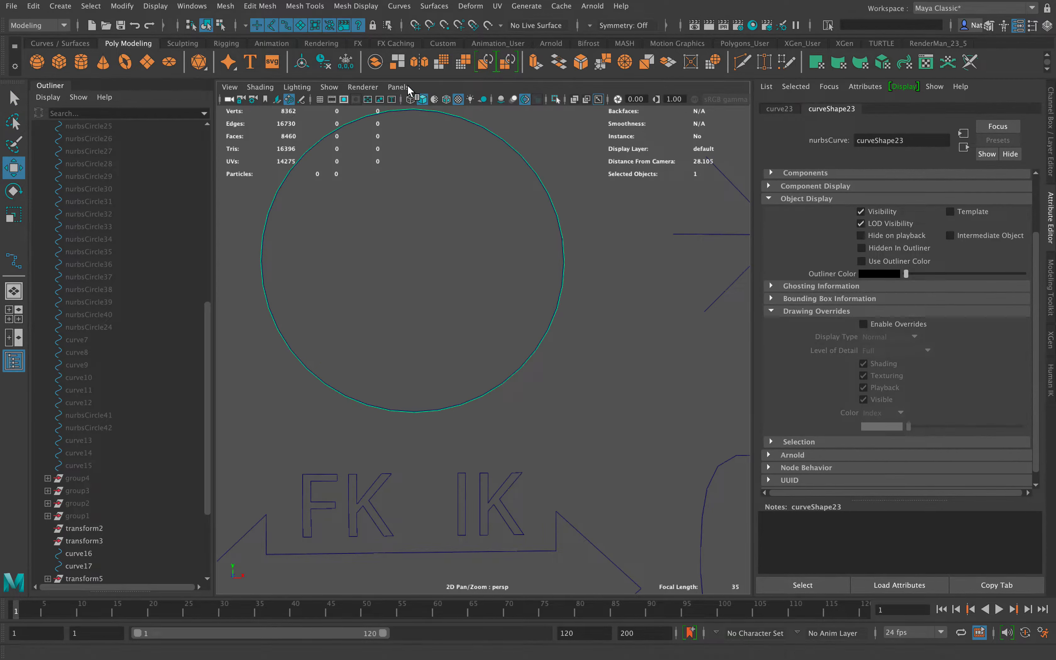
pyautogui.click(306, 72)
pyautogui.moveTo(415, 263); pyautogui.dragTo(474, 333)
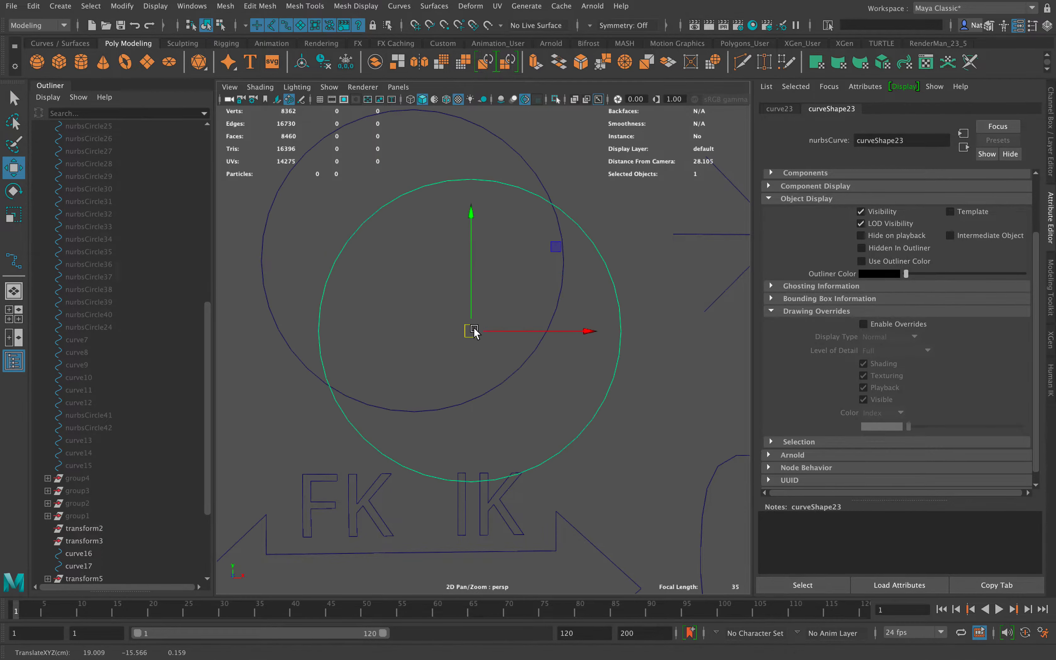
pyautogui.press('Delete')
# Select the four crossing lines of the star shape and group them
pyautogui.scroll(-5, 511, 367)
pyautogui.hscroll(5, 502, 345)
pyautogui.click(446, 293)
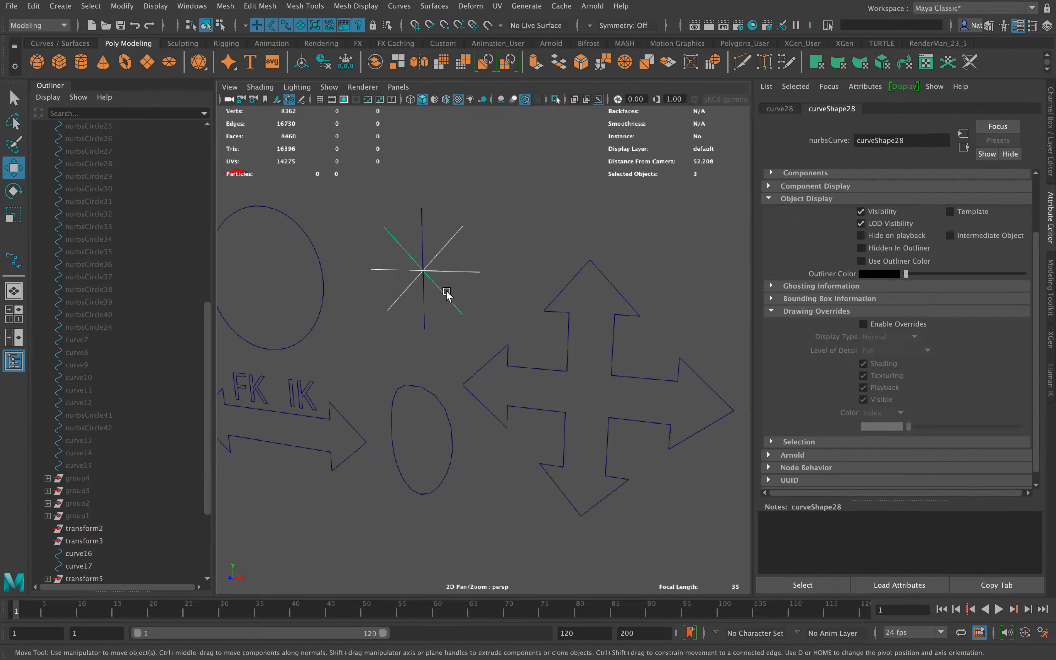
pyautogui.keyDown('alt'); pyautogui.moveTo(434, 296); pyautogui.dragTo(449, 304); pyautogui.keyUp('alt')
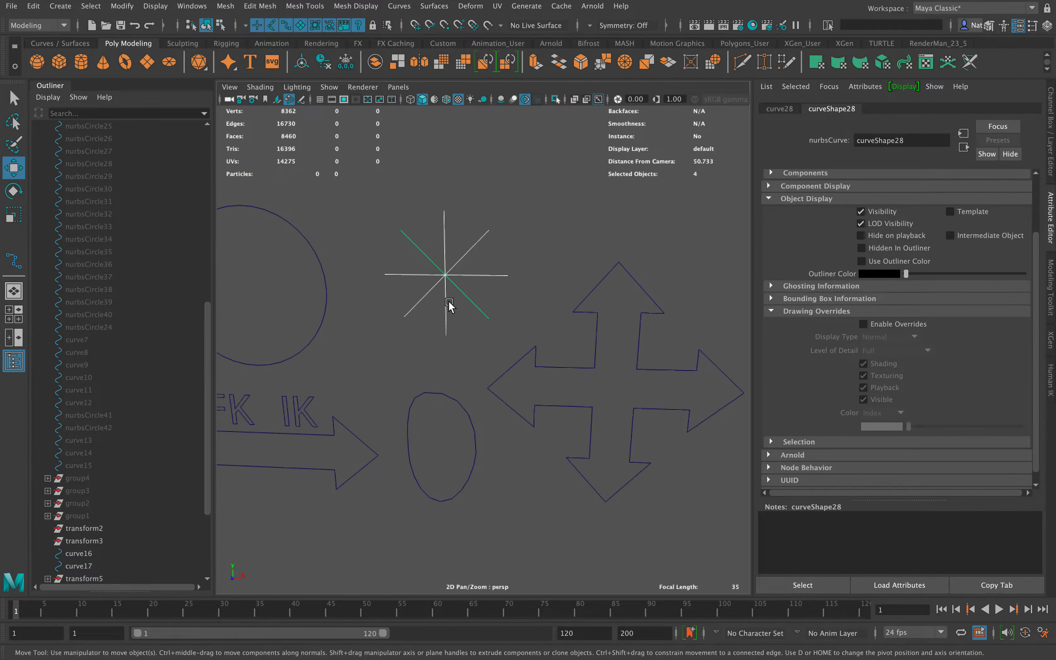
pyautogui.click(403, 260)
pyautogui.moveTo(371, 199); pyautogui.dragTo(459, 321)
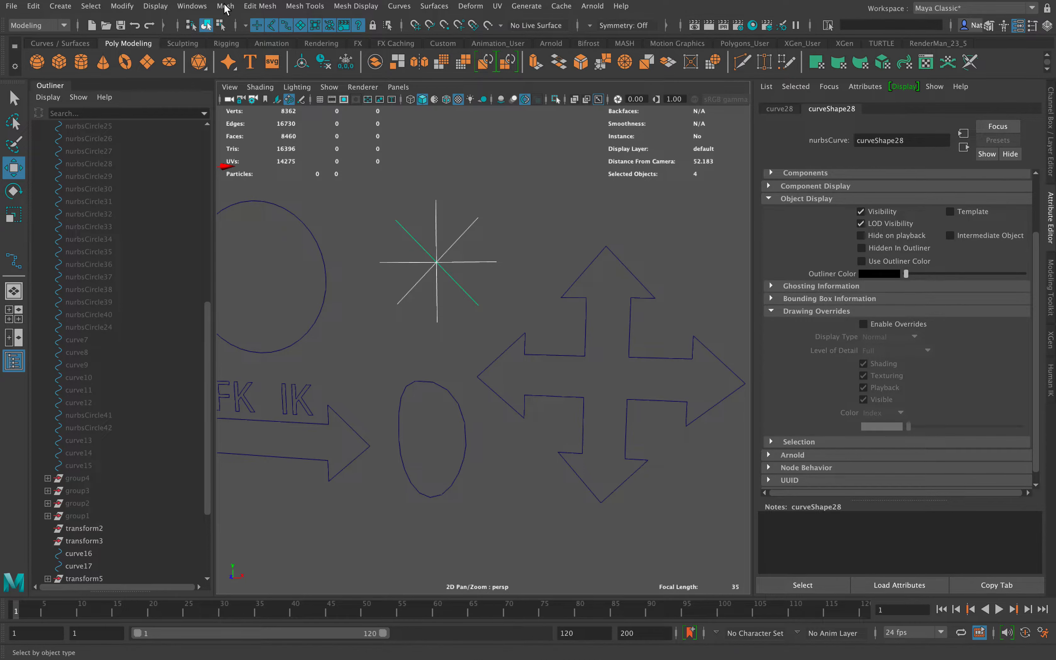
pyautogui.hotkey('ctrl', 'g')
# Check how the star group and the IK letter curves are organised by selecting their parts
pyautogui.moveTo(209, 473); pyautogui.dragTo(205, 516)
pyautogui.click(455, 322)
pyautogui.moveTo(427, 238); pyautogui.dragTo(448, 279)
pyautogui.click(451, 356)
pyautogui.keyDown('alt'); pyautogui.moveTo(450, 356); pyautogui.dragTo(443, 320); pyautogui.keyUp('alt')
pyautogui.click(468, 267)
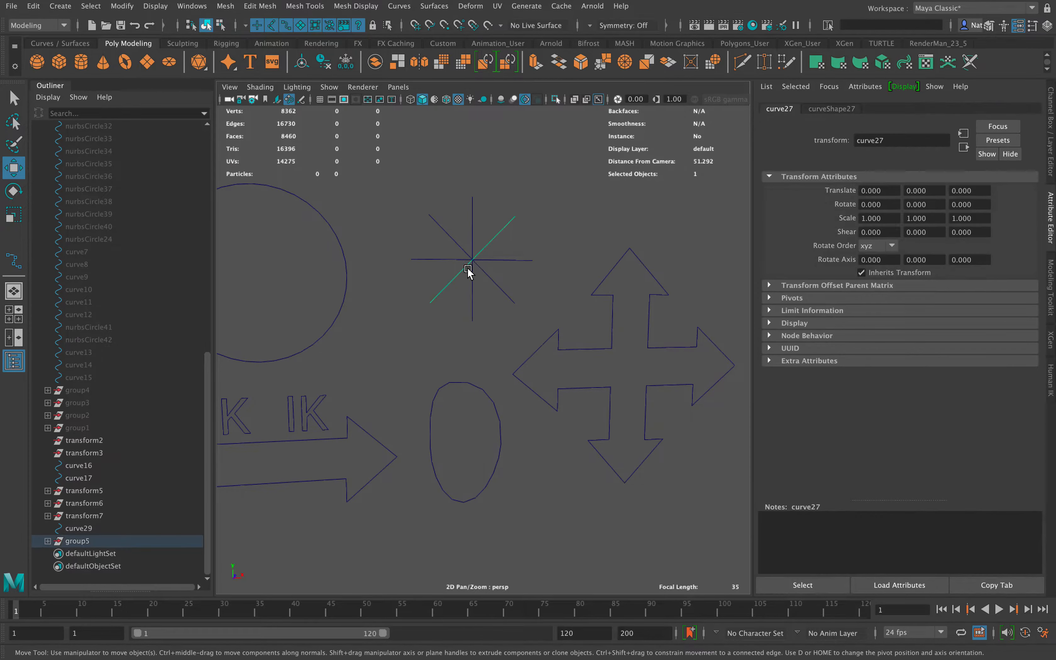
pyautogui.click(118, 543)
pyautogui.click(388, 335)
pyautogui.keyDown('alt'); pyautogui.moveTo(388, 335); pyautogui.dragTo(386, 359); pyautogui.keyUp('alt')
pyautogui.click(344, 379)
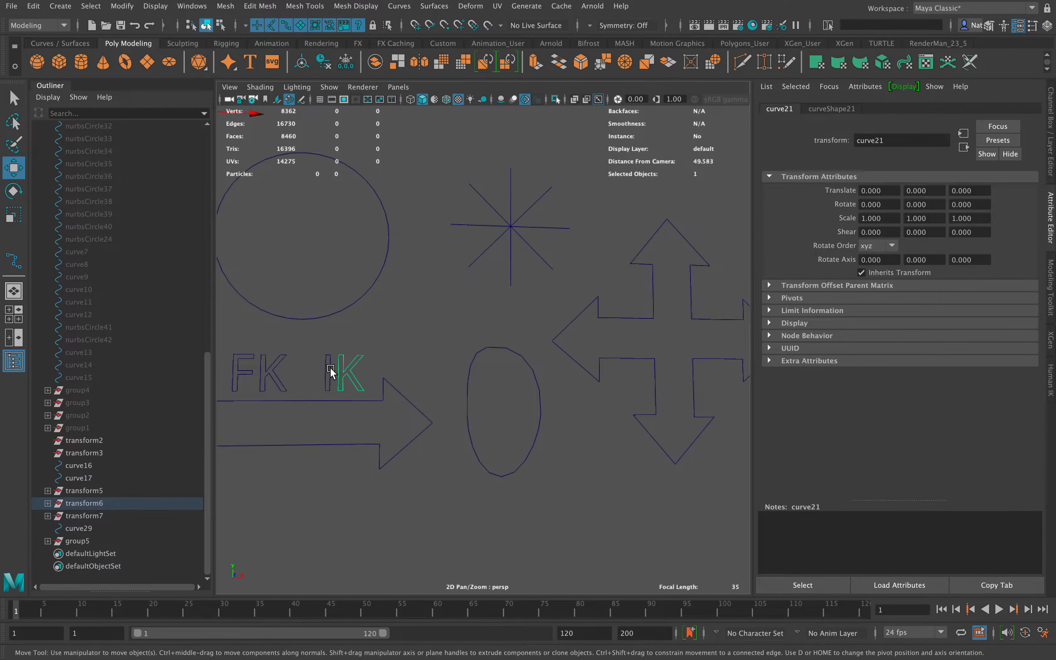
pyautogui.click(330, 372)
pyautogui.click(370, 348)
# Select all the imported control curves, center their pivots, and clear the selection
pyautogui.keyDown('alt'); pyautogui.moveTo(370, 349); pyautogui.dragTo(401, 368, button='middle'); pyautogui.keyUp('alt')
pyautogui.keyDown('alt'); pyautogui.moveTo(401, 367); pyautogui.dragTo(374, 363); pyautogui.keyUp('alt')
pyautogui.keyDown('alt'); pyautogui.moveTo(374, 363); pyautogui.dragTo(345, 297, button='right'); pyautogui.keyUp('alt')
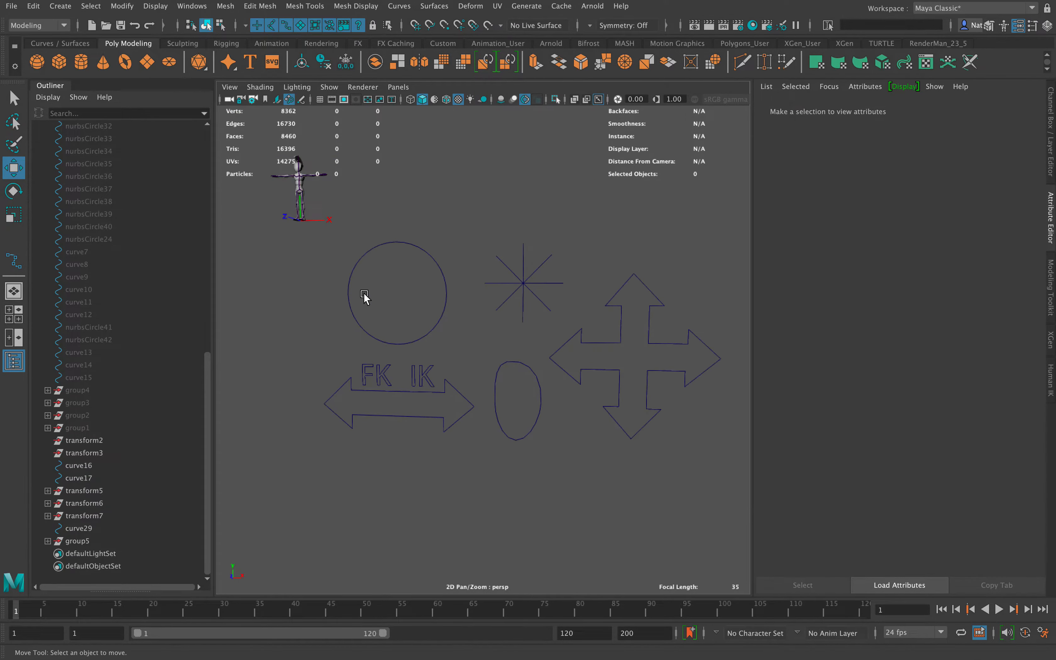
pyautogui.moveTo(318, 230); pyautogui.dragTo(736, 477)
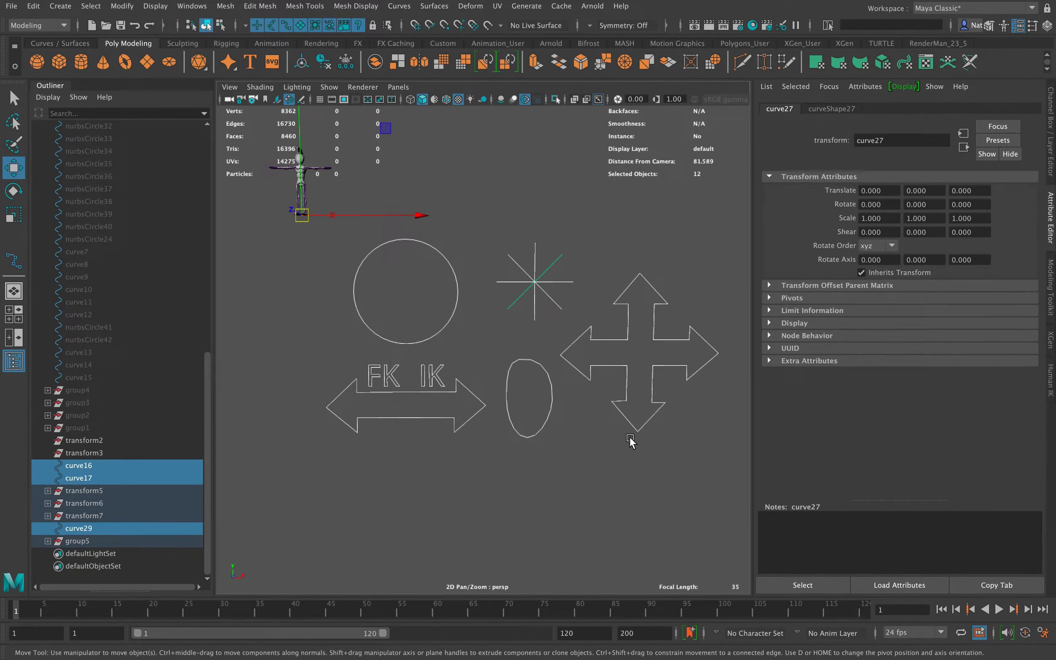
pyautogui.press('q')
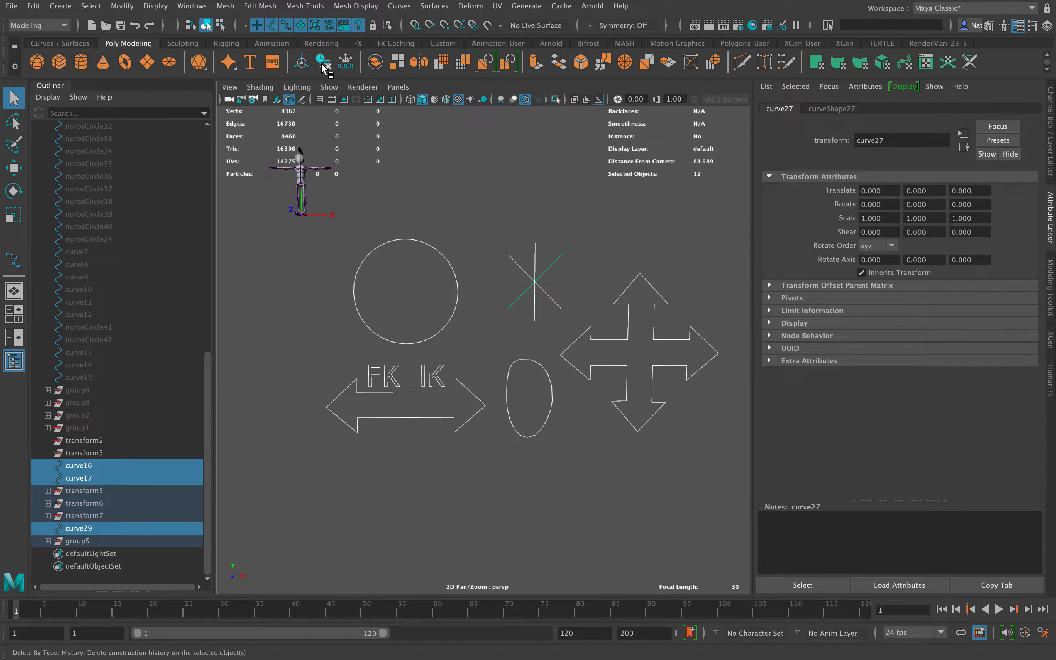
pyautogui.click(445, 213)
# Check the pivot position of the circle, double arrow, oval, star and four-way arrow by selecting them one by one
pyautogui.click(439, 332)
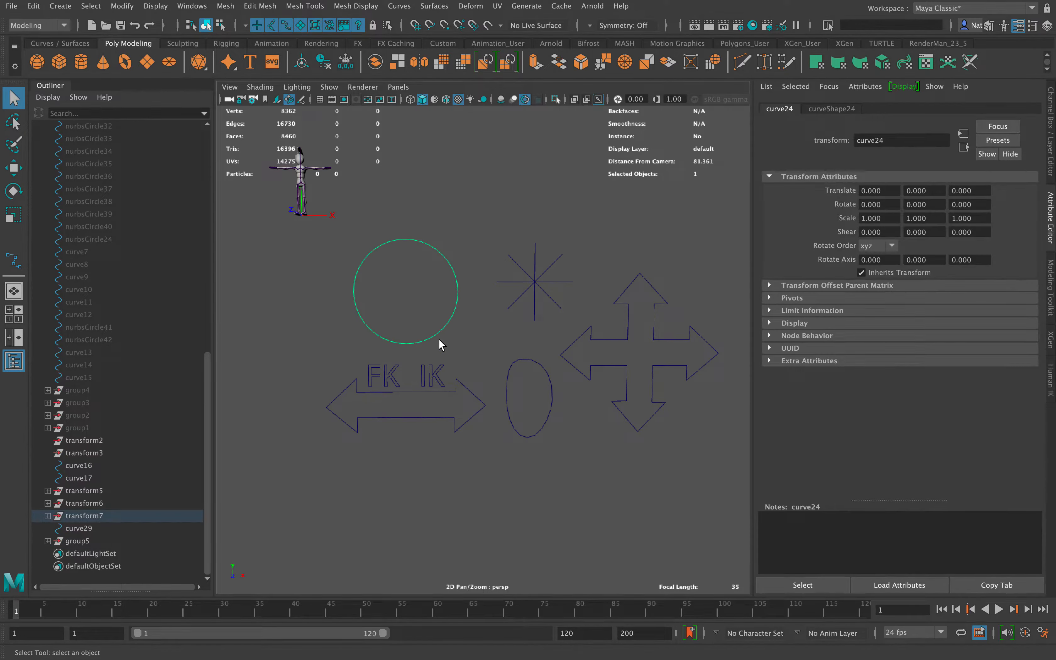
pyautogui.press('w')
pyautogui.moveTo(435, 372); pyautogui.dragTo(461, 397)
pyautogui.click(437, 418)
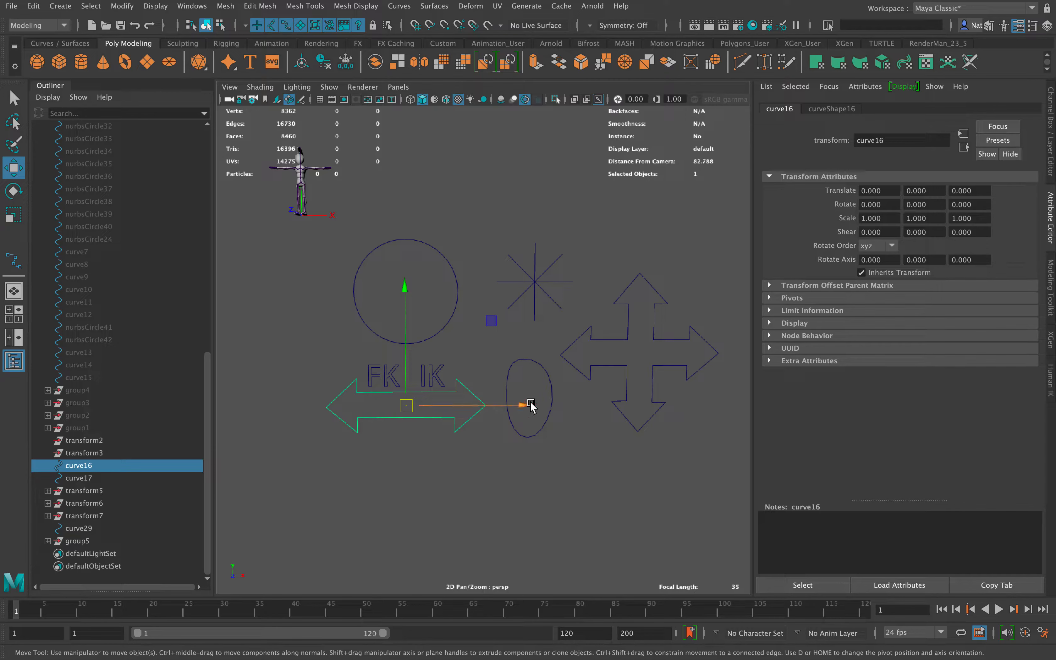
pyautogui.click(541, 364)
pyautogui.moveTo(502, 267); pyautogui.dragTo(575, 324)
pyautogui.click(649, 419)
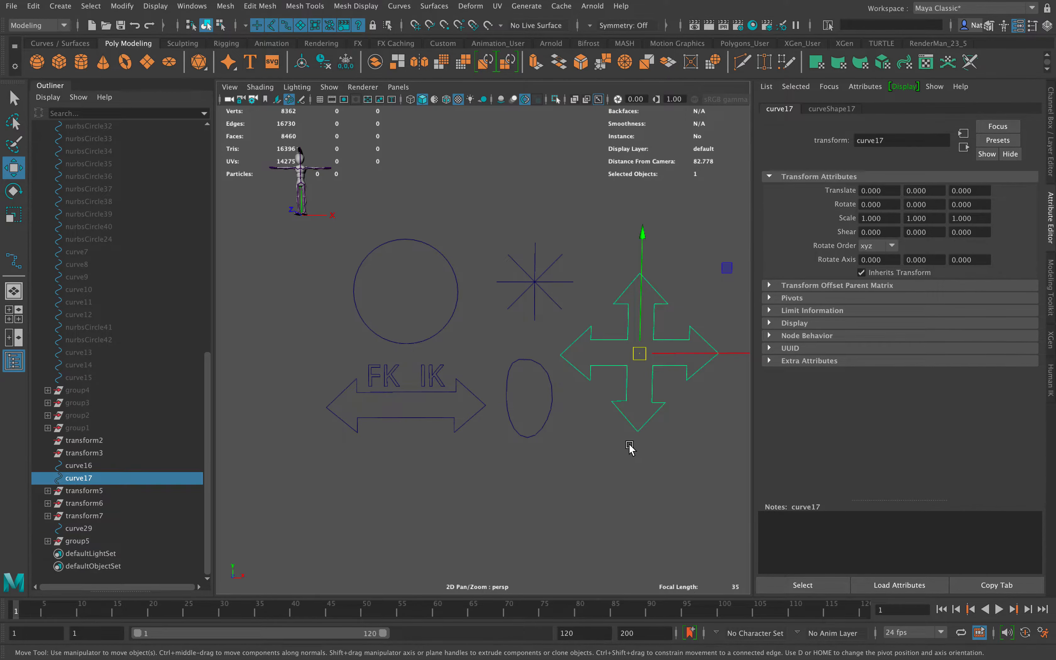
pyautogui.click(628, 447)
# Move all the imported curves up about 15.6 units so they sit beside the character
pyautogui.keyDown('alt'); pyautogui.moveTo(384, 316); pyautogui.dragTo(434, 355); pyautogui.keyUp('alt')
pyautogui.scroll(5, 408, 323)
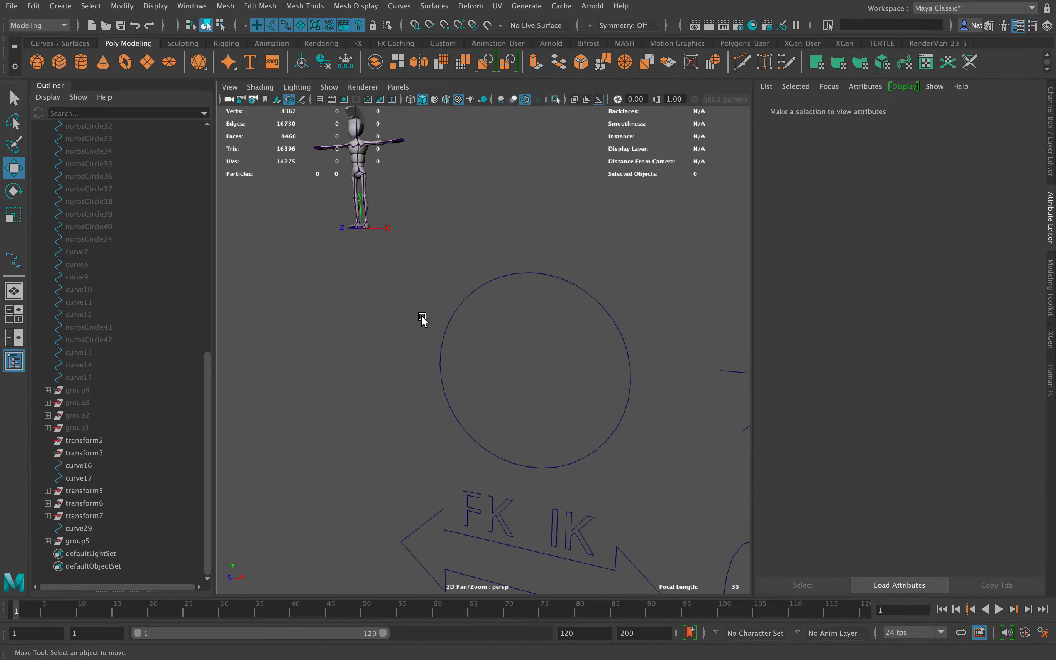
pyautogui.click(449, 251)
pyautogui.scroll(2, 436, 345)
pyautogui.scroll(-8, 430, 352)
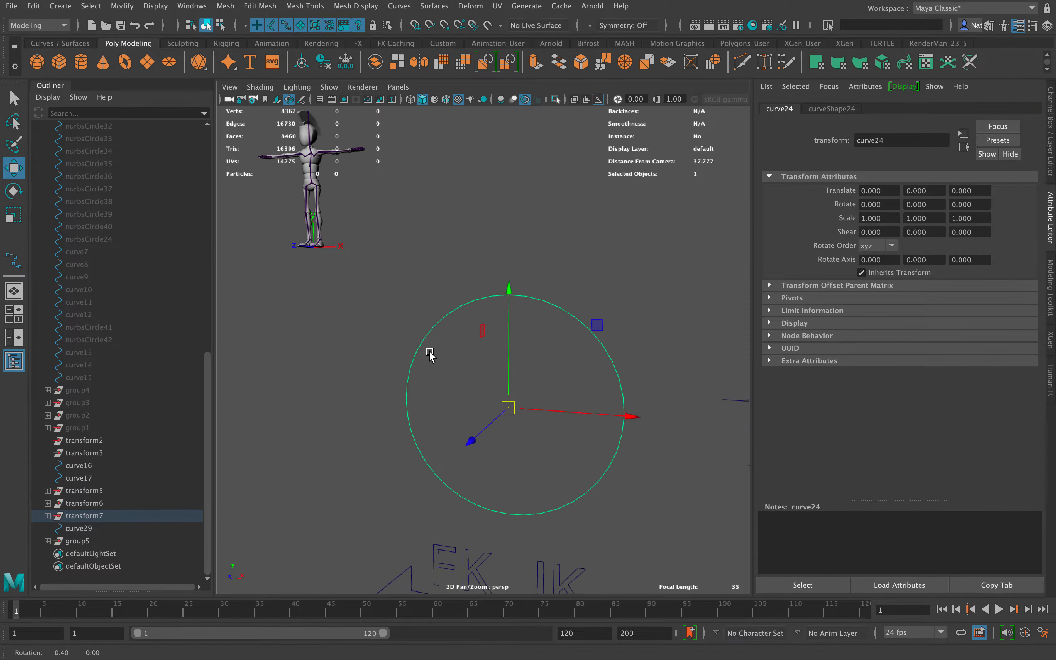
pyautogui.moveTo(660, 440); pyautogui.dragTo(412, 288)
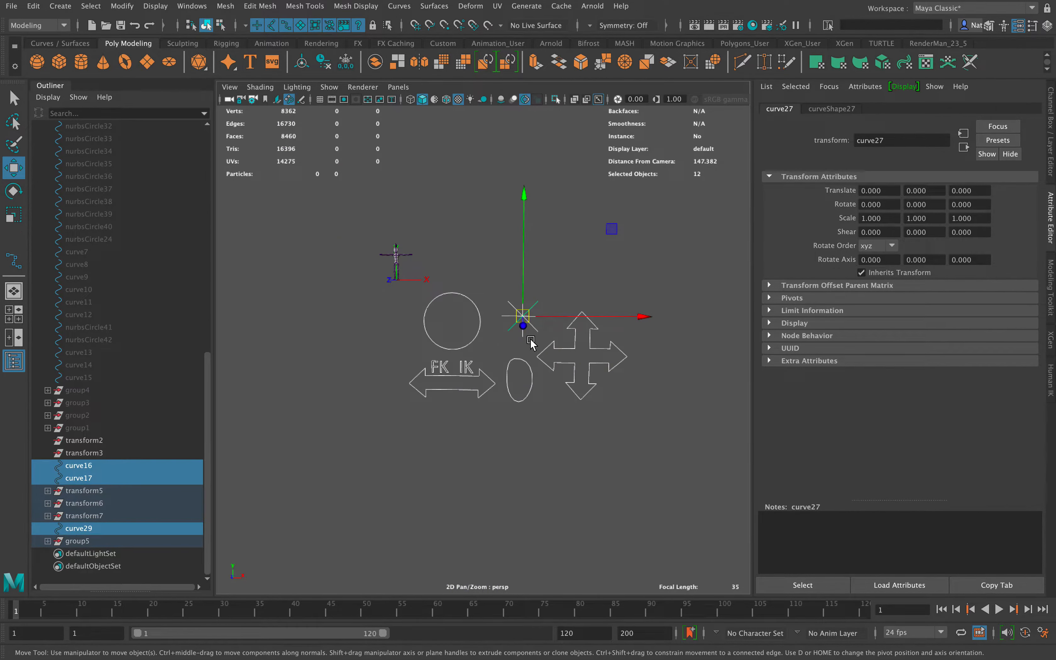
pyautogui.moveTo(523, 316); pyautogui.dragTo(522, 261)
pyautogui.click(410, 224)
# Duplicate the circle curve and place the copy near the character's feet, at about -17.9, 9.2, 0.1
pyautogui.scroll(8, 441, 264)
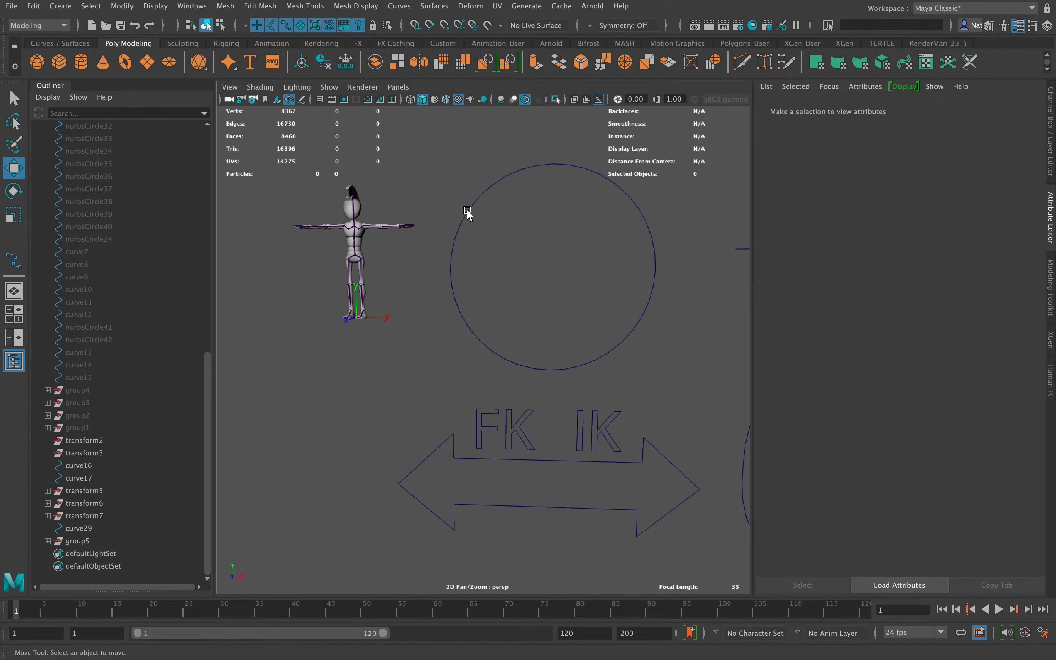
pyautogui.click(468, 218)
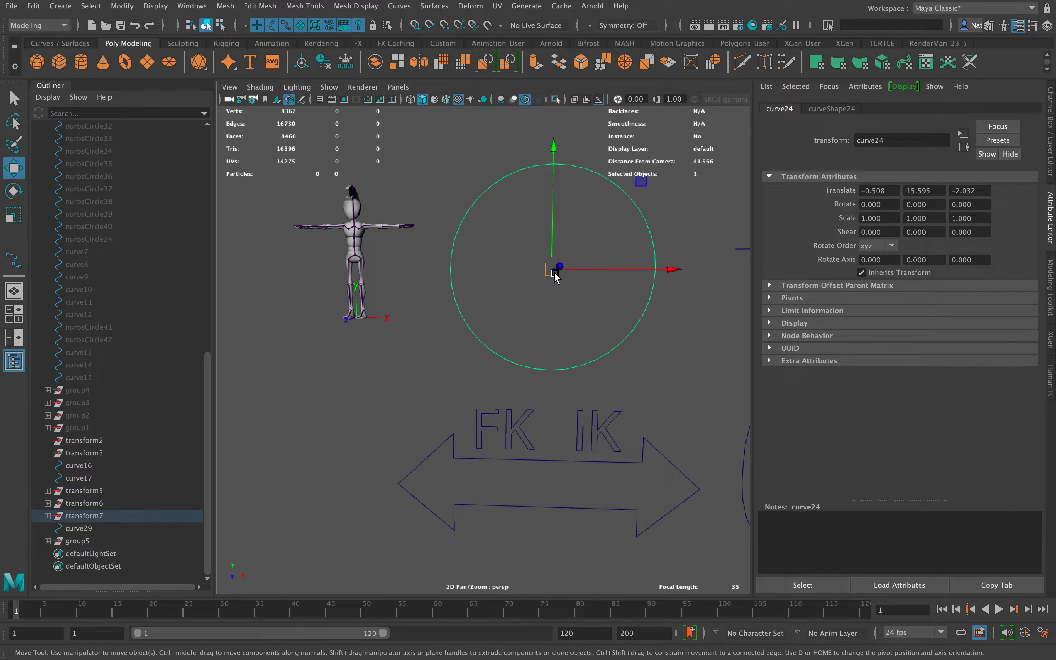
pyautogui.moveTo(550, 276); pyautogui.dragTo(332, 349)
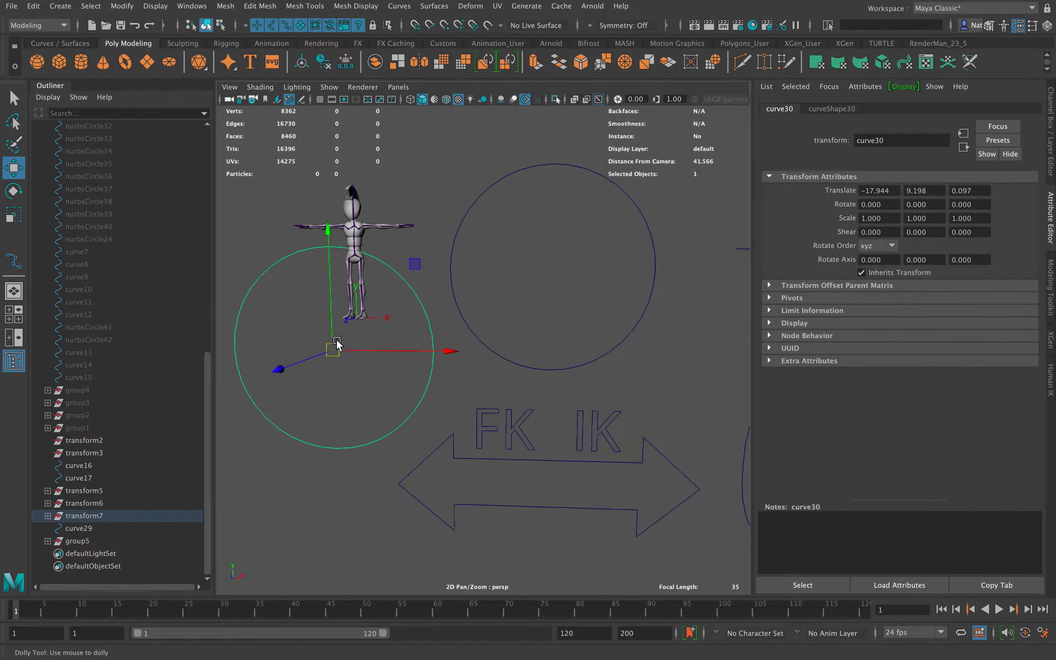
pyautogui.scroll(6, 316, 387)
pyautogui.keyDown('alt'); pyautogui.moveTo(315, 387); pyautogui.dragTo(458, 395, button='middle'); pyautogui.keyUp('alt')
pyautogui.keyDown('alt'); pyautogui.moveTo(457, 394); pyautogui.dragTo(443, 407); pyautogui.keyUp('alt')
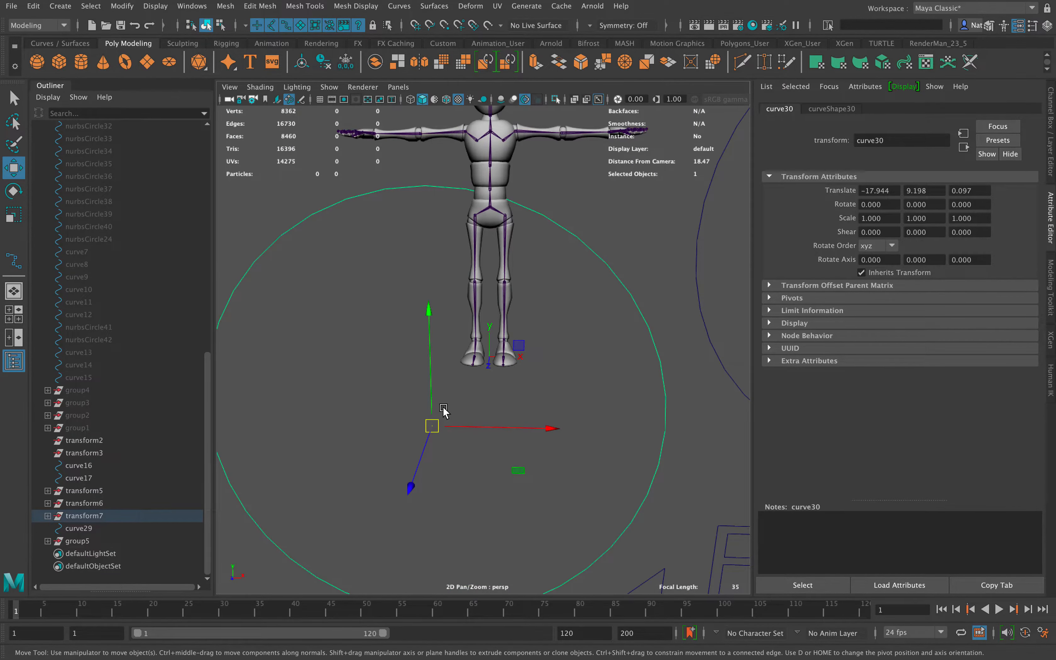
pyautogui.keyDown('alt'); pyautogui.moveTo(429, 395); pyautogui.dragTo(444, 415, button='right'); pyautogui.keyUp('alt')
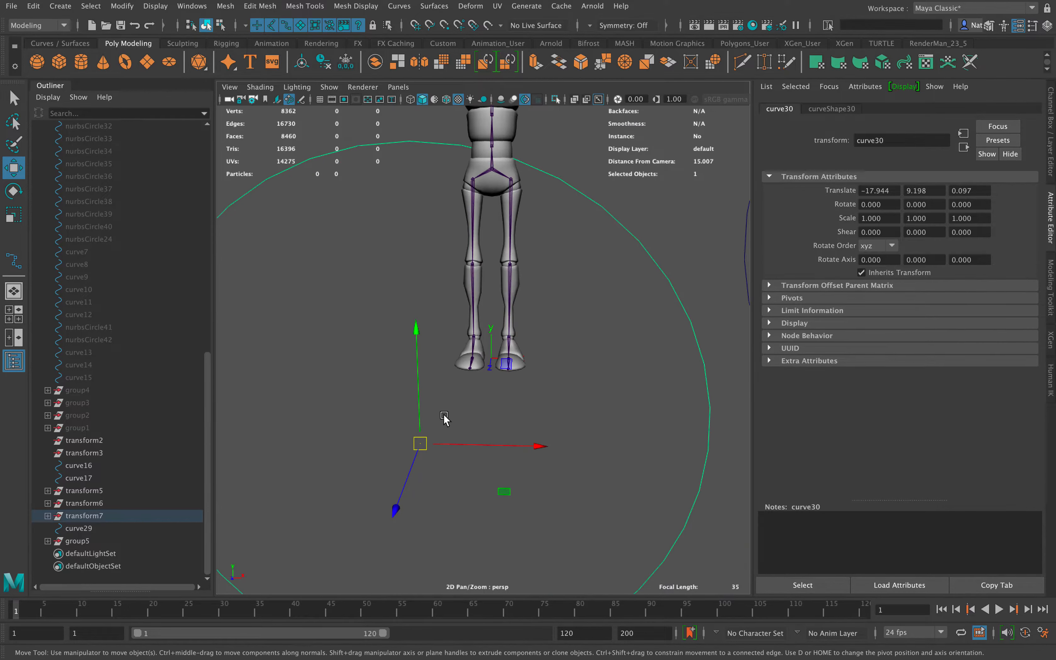
# Show the viewport grid and snap the copied circle to the grid origin between the character's feet
pyautogui.click(319, 100)
pyautogui.keyDown('alt'); pyautogui.moveTo(458, 374); pyautogui.dragTo(424, 406); pyautogui.keyUp('alt')
pyautogui.keyDown('alt'); pyautogui.moveTo(424, 406); pyautogui.dragTo(446, 327, button='middle'); pyautogui.keyUp('alt')
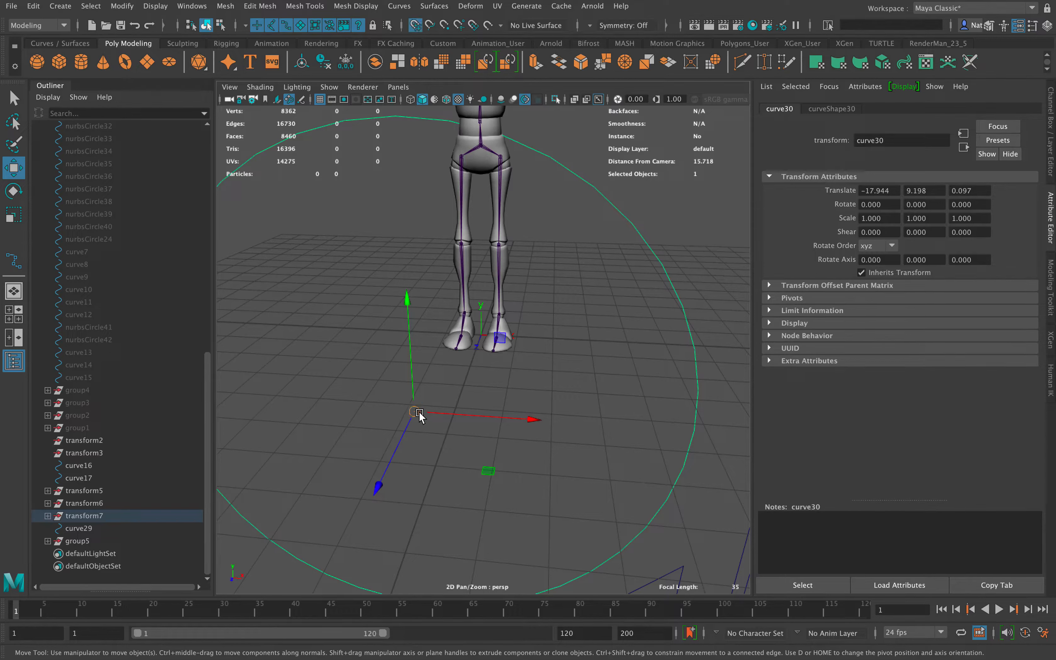
pyautogui.moveTo(412, 416); pyautogui.dragTo(477, 375)
# Rotate the copied circle -90 degrees in X so it lies flat, and scale it uniformly to 0.240
pyautogui.press('e')
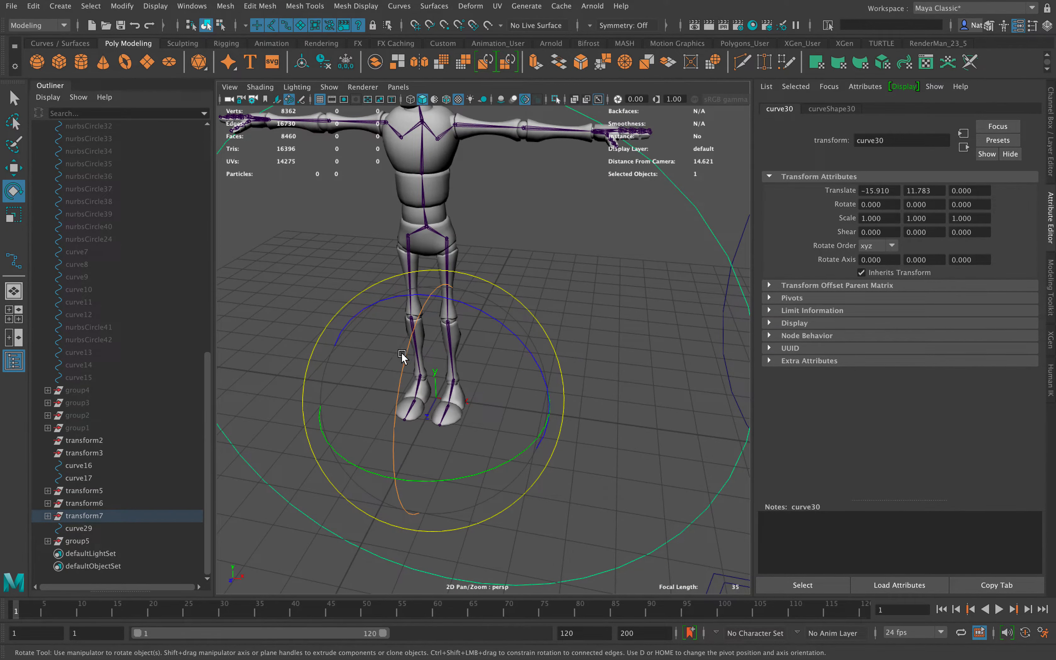
pyautogui.moveTo(394, 436); pyautogui.dragTo(398, 362)
pyautogui.moveTo(461, 350)
pyautogui.keyDown('alt'); pyautogui.mouseDown()
pyautogui.moveTo(401, 342)
pyautogui.moveTo(483, 377)
pyautogui.moveTo(442, 363)
pyautogui.moveTo(449, 356)
pyautogui.mouseUp(); pyautogui.keyUp('alt')
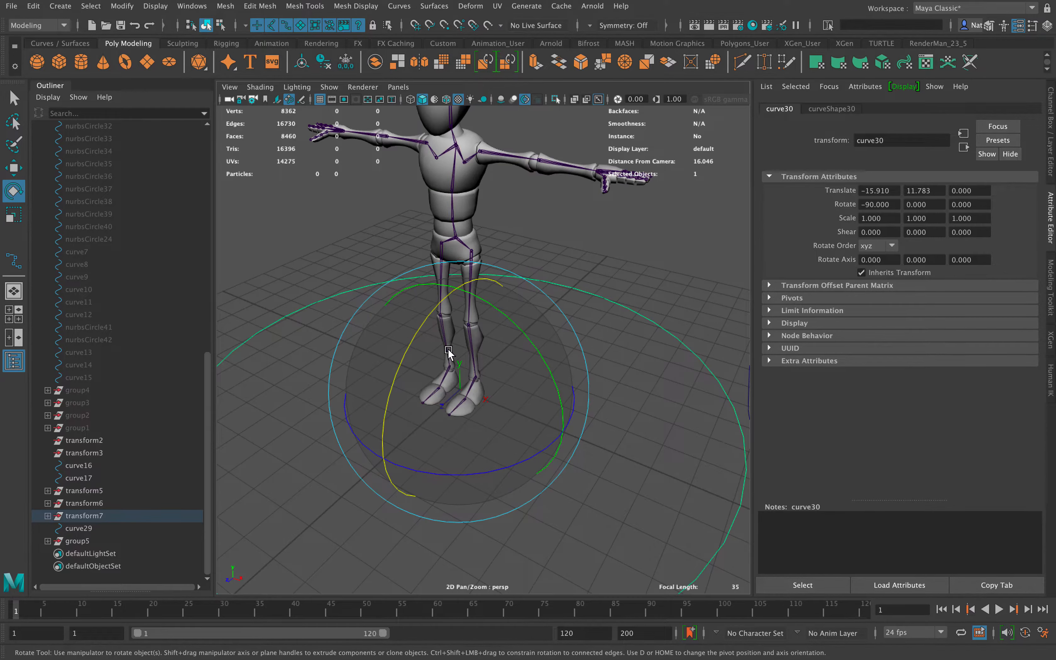
pyautogui.press('r')
pyautogui.moveTo(461, 389); pyautogui.dragTo(177, 281)
# Move the ground circle forward to Translate Z 0.221 so it surrounds both feet, and clear the selection
pyautogui.keyDown('alt'); pyautogui.moveTo(419, 313); pyautogui.dragTo(403, 356); pyautogui.keyUp('alt')
pyautogui.keyDown('alt'); pyautogui.moveTo(403, 355); pyautogui.dragTo(435, 410, button='right'); pyautogui.keyUp('alt')
pyautogui.keyDown('alt'); pyautogui.moveTo(436, 410); pyautogui.dragTo(373, 363); pyautogui.keyUp('alt')
pyautogui.keyDown('alt'); pyautogui.moveTo(373, 363); pyautogui.dragTo(436, 338, button='middle'); pyautogui.keyUp('alt')
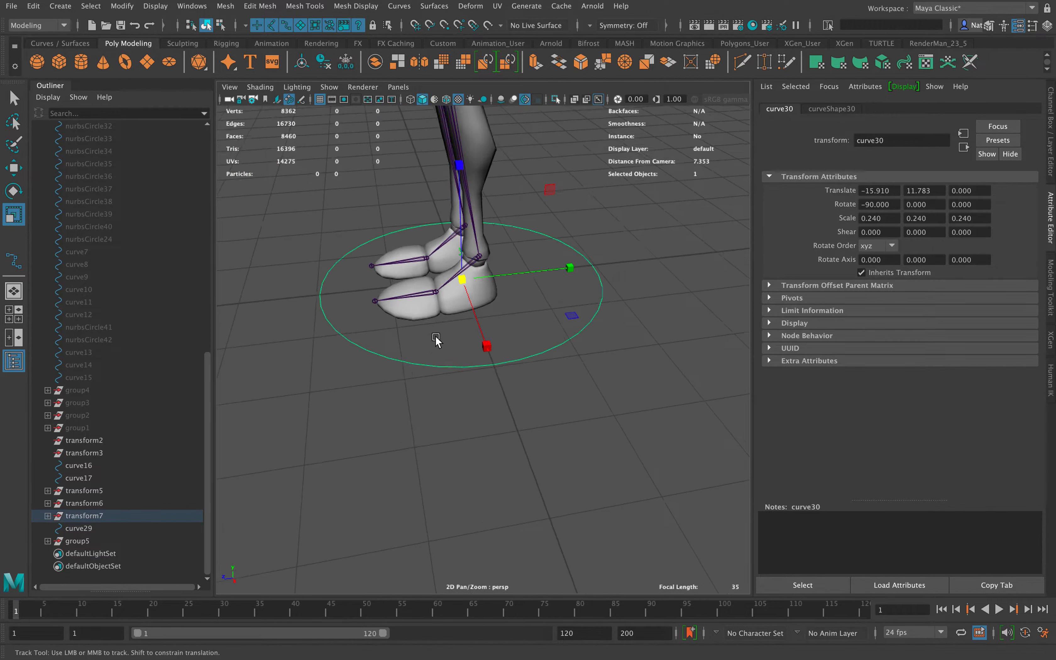
pyautogui.keyDown('alt'); pyautogui.moveTo(435, 339); pyautogui.dragTo(439, 345); pyautogui.keyUp('alt')
pyautogui.press('w')
pyautogui.moveTo(372, 346); pyautogui.dragTo(358, 346)
pyautogui.click(438, 443)
# Examine the character's feet, legs and hip joints from several angles
pyautogui.keyDown('alt'); pyautogui.moveTo(405, 393); pyautogui.dragTo(401, 431); pyautogui.keyUp('alt')
pyautogui.keyDown('alt'); pyautogui.moveTo(400, 431); pyautogui.dragTo(400, 302, button='right'); pyautogui.keyUp('alt')
pyautogui.keyDown('alt'); pyautogui.moveTo(366, 333); pyautogui.dragTo(426, 351); pyautogui.keyUp('alt')
pyautogui.keyDown('alt'); pyautogui.moveTo(426, 348); pyautogui.dragTo(320, 348, button='middle'); pyautogui.keyUp('alt')
pyautogui.keyDown('alt'); pyautogui.moveTo(389, 301); pyautogui.dragTo(418, 373, button='right'); pyautogui.keyUp('alt')
pyautogui.keyDown('alt'); pyautogui.moveTo(297, 378); pyautogui.dragTo(425, 381, button='middle'); pyautogui.keyUp('alt')
pyautogui.keyDown('alt'); pyautogui.moveTo(426, 293); pyautogui.dragTo(425, 366, button='middle'); pyautogui.keyUp('alt')
pyautogui.keyDown('alt'); pyautogui.moveTo(424, 367); pyautogui.dragTo(416, 301, button='right'); pyautogui.keyUp('alt')
pyautogui.keyDown('alt'); pyautogui.moveTo(414, 306); pyautogui.dragTo(410, 379, button='middle'); pyautogui.keyUp('alt')
pyautogui.keyDown('alt'); pyautogui.moveTo(410, 379); pyautogui.dragTo(410, 364); pyautogui.keyUp('alt')
pyautogui.keyDown('alt'); pyautogui.moveTo(410, 432); pyautogui.dragTo(411, 370, button='middle'); pyautogui.keyUp('alt')
pyautogui.keyDown('alt'); pyautogui.moveTo(403, 329); pyautogui.dragTo(425, 367, button='middle'); pyautogui.keyUp('alt')
pyautogui.keyDown('alt'); pyautogui.moveTo(424, 427); pyautogui.dragTo(429, 354, button='middle'); pyautogui.keyUp('alt')
pyautogui.keyDown('alt'); pyautogui.moveTo(429, 353); pyautogui.dragTo(438, 377, button='right'); pyautogui.keyUp('alt')
pyautogui.keyDown('alt'); pyautogui.moveTo(452, 321); pyautogui.dragTo(436, 340, button='middle'); pyautogui.keyUp('alt')
pyautogui.keyDown('alt'); pyautogui.moveTo(436, 340); pyautogui.dragTo(439, 346, button='right'); pyautogui.keyUp('alt')
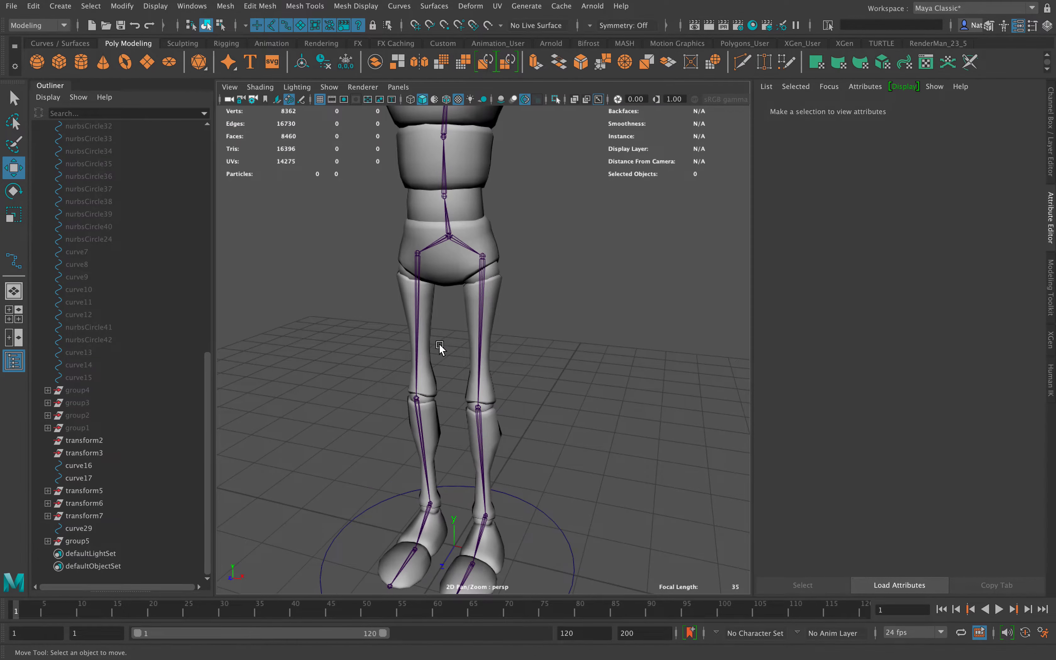
# Hide the character's pelvis, left thigh, left shin and left knee meshes to expose the joints
pyautogui.press('q')
pyautogui.keyDown('alt'); pyautogui.moveTo(474, 305); pyautogui.dragTo(451, 287, button='middle'); pyautogui.keyUp('alt')
pyautogui.keyDown('alt'); pyautogui.moveTo(450, 288); pyautogui.dragTo(456, 262, button='right'); pyautogui.keyUp('alt')
pyautogui.keyDown('alt'); pyautogui.moveTo(456, 262); pyautogui.dragTo(459, 252, button='middle'); pyautogui.keyUp('alt')
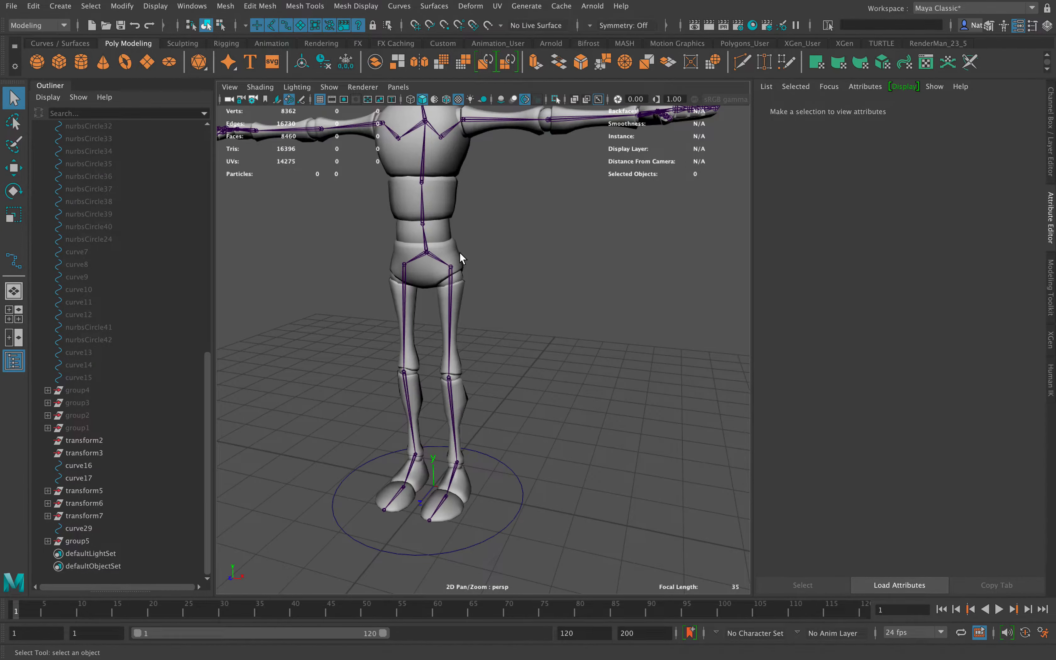
pyautogui.click(456, 258)
pyautogui.hotkey('ctrl', 'h')
pyautogui.click(460, 283)
pyautogui.hotkey('ctrl', 'h')
pyautogui.click(454, 312)
pyautogui.hotkey('ctrl', 'h')
pyautogui.click(459, 387)
pyautogui.hotkey('ctrl', 'h')
pyautogui.click(457, 371)
pyautogui.hotkey('ctrl', 'h')
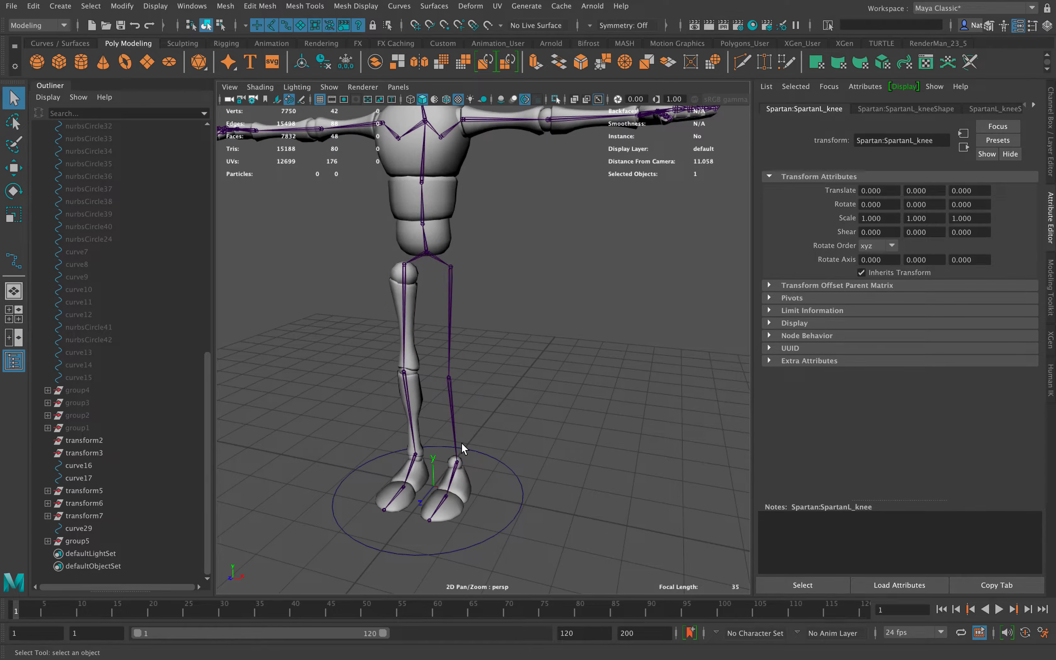
# Hide the remaining ankle and foot meshes of the left leg
pyautogui.click(459, 461)
pyautogui.hotkey('ctrl', 'h')
pyautogui.click(454, 463)
pyautogui.hotkey('ctrl', 'h')
pyautogui.click(450, 505)
pyautogui.hotkey('ctrl', 'h')
# Duplicate the ground circle and raise the copy to knee height, at about Translate Y 14.35
pyautogui.keyDown('alt'); pyautogui.moveTo(493, 405); pyautogui.dragTo(462, 456); pyautogui.keyUp('alt')
pyautogui.keyDown('alt'); pyautogui.moveTo(463, 456); pyautogui.dragTo(450, 428); pyautogui.keyUp('alt')
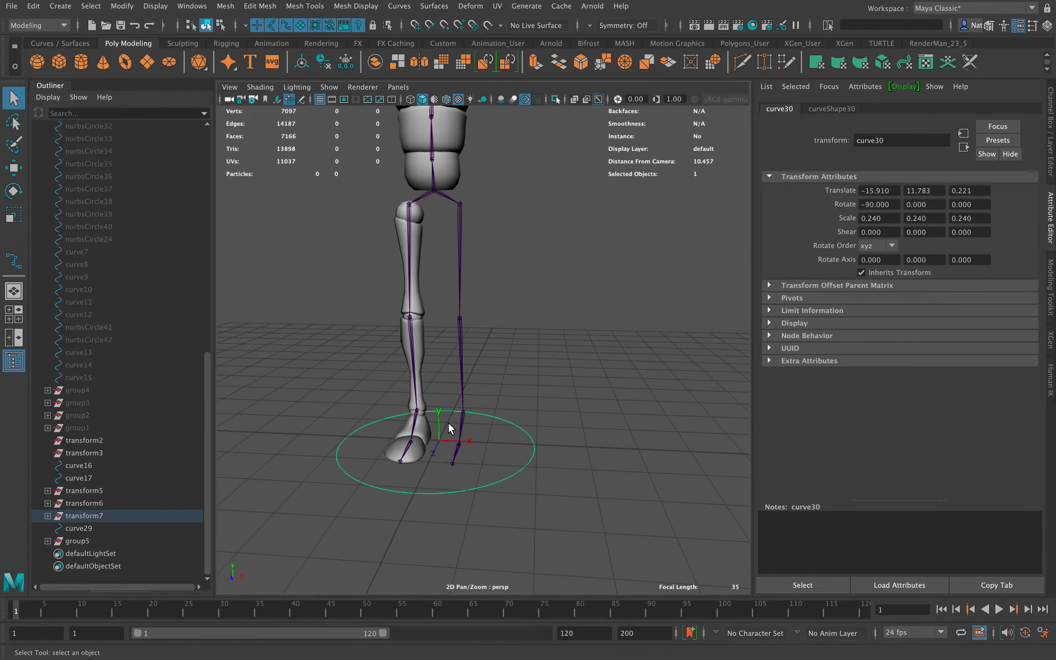
pyautogui.press('w')
pyautogui.moveTo(440, 414); pyautogui.dragTo(436, 280)
# Snap the raised circle copy onto the left knee joint
pyautogui.scroll(5, 420, 344)
pyautogui.keyDown('alt'); pyautogui.moveTo(413, 339); pyautogui.dragTo(435, 338, button='middle'); pyautogui.keyUp('alt')
pyautogui.scroll(3, 435, 340)
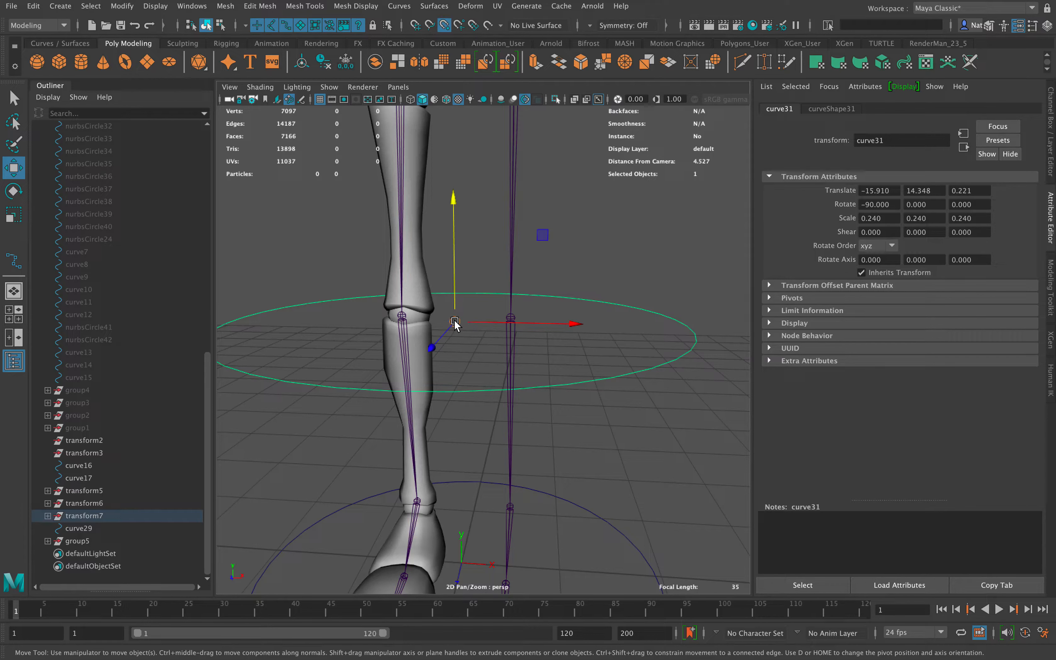
pyautogui.moveTo(455, 323); pyautogui.dragTo(424, 325)
pyautogui.moveTo(459, 322); pyautogui.dragTo(490, 328, button='middle')
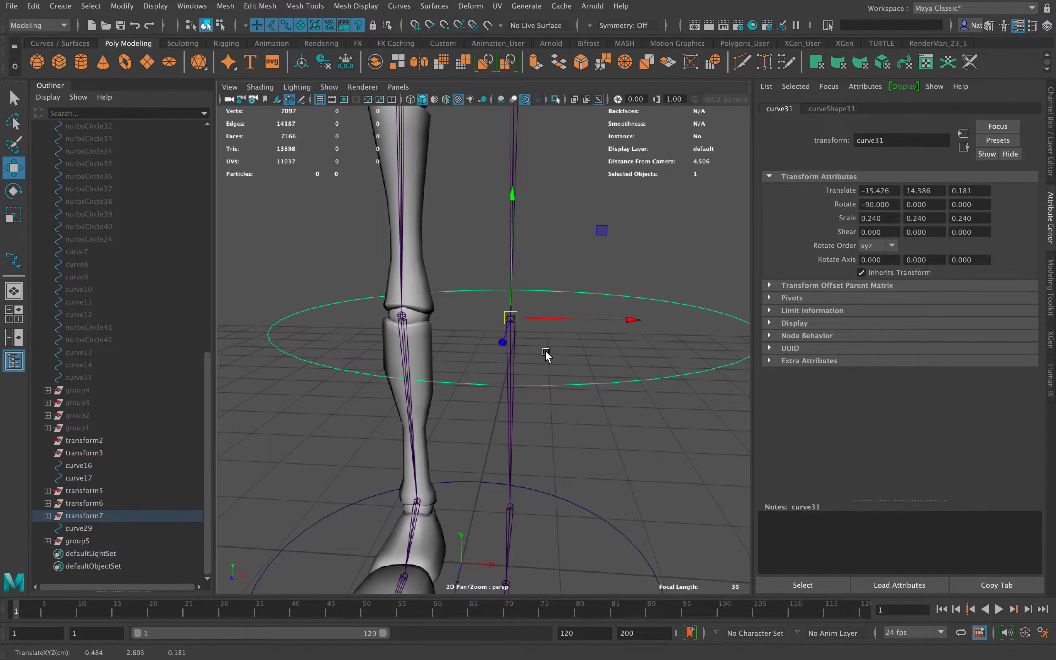
pyautogui.keyDown('alt'); pyautogui.moveTo(546, 352); pyautogui.dragTo(485, 352); pyautogui.keyUp('alt')
pyautogui.press('f')
# Scale the knee circle uniformly to 0.050 so it fits closely around the joint, and clear the selection
pyautogui.keyDown('alt'); pyautogui.moveTo(486, 351); pyautogui.dragTo(532, 426, button='right'); pyautogui.keyUp('alt')
pyautogui.click(549, 337)
pyautogui.keyDown('alt'); pyautogui.moveTo(549, 337); pyautogui.dragTo(576, 343); pyautogui.keyUp('alt')
pyautogui.press('z')
pyautogui.press('r')
pyautogui.moveTo(484, 349); pyautogui.dragTo(237, 313)
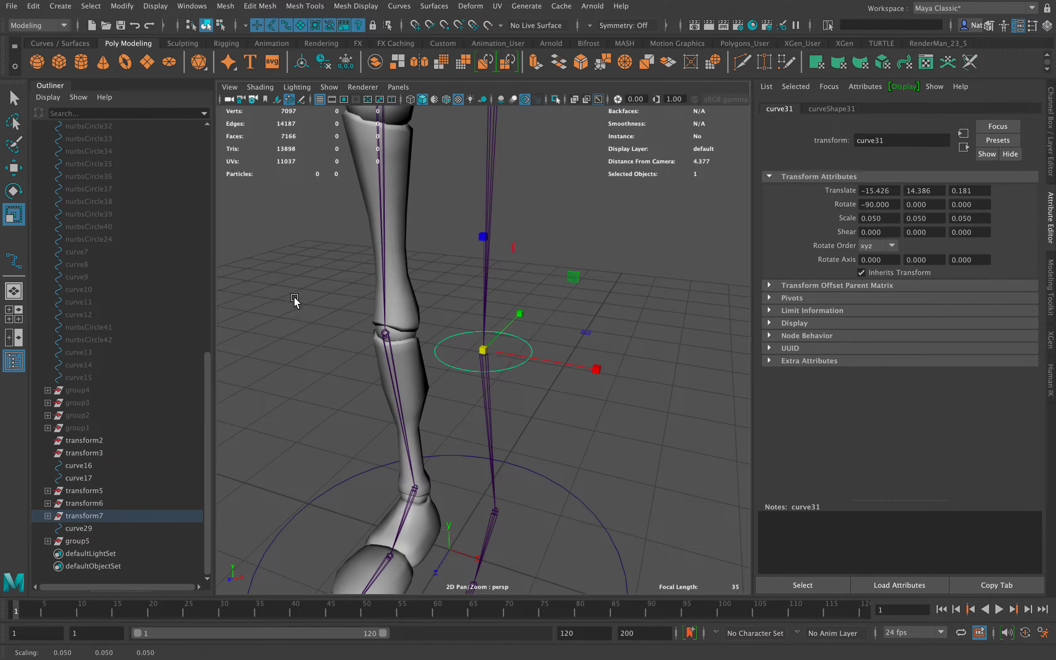
pyautogui.click(311, 361)
pyautogui.keyDown('alt'); pyautogui.moveTo(301, 360); pyautogui.dragTo(341, 366); pyautogui.keyUp('alt')
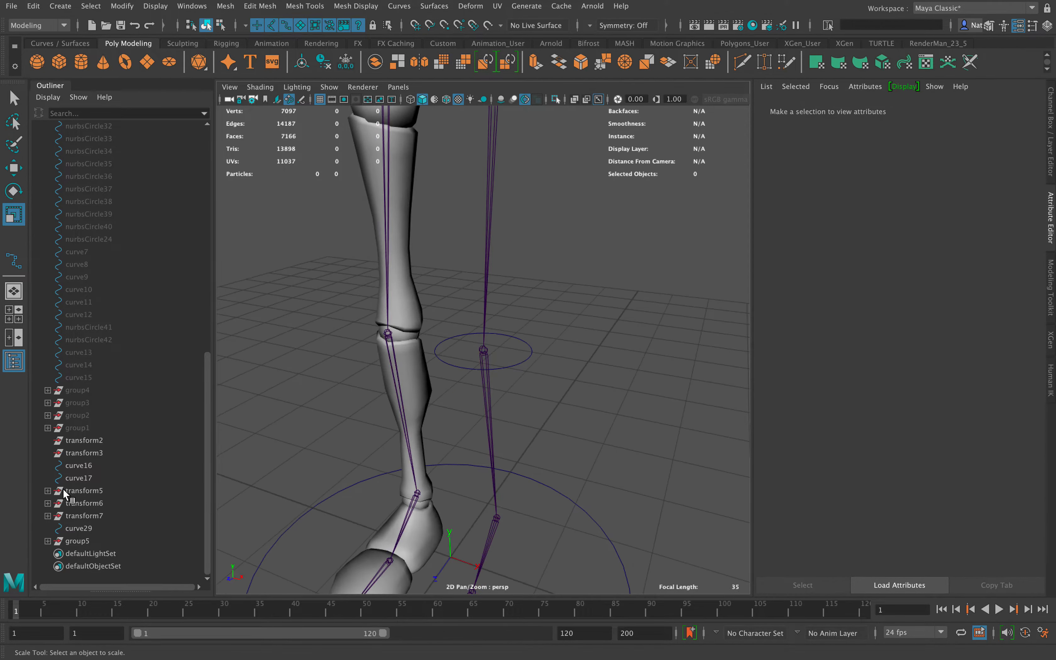
# Show the hidden left leg meshes in Character_GEO again: ankle, knee, but, foot1, toe1, polySurface3 and polySurface4
pyautogui.moveTo(208, 410); pyautogui.dragTo(234, 155)
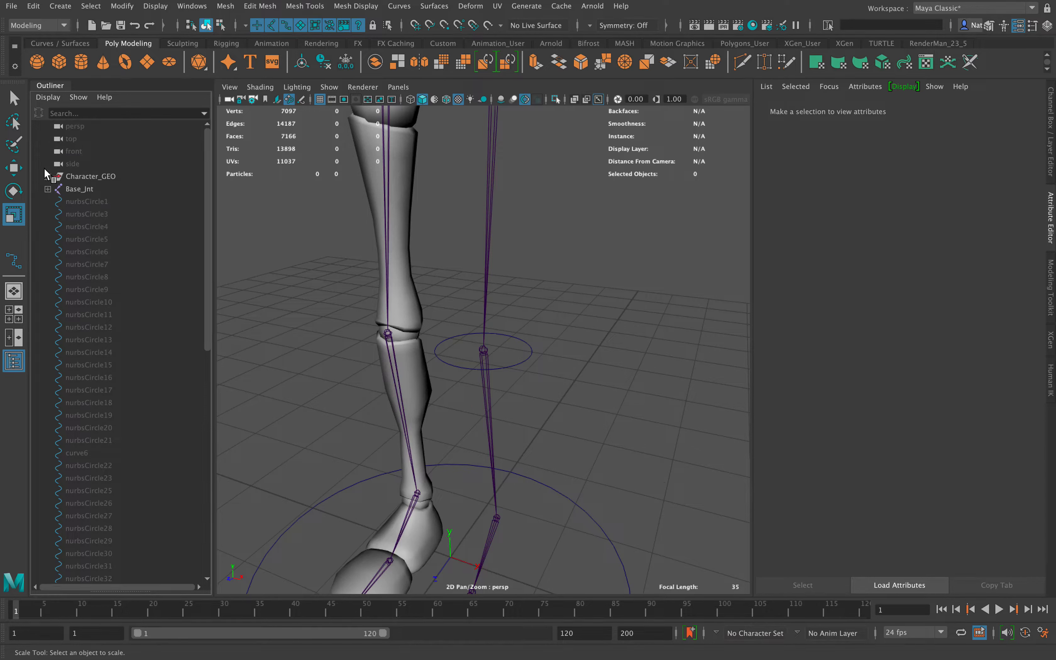
pyautogui.click(47, 176)
pyautogui.click(131, 253)
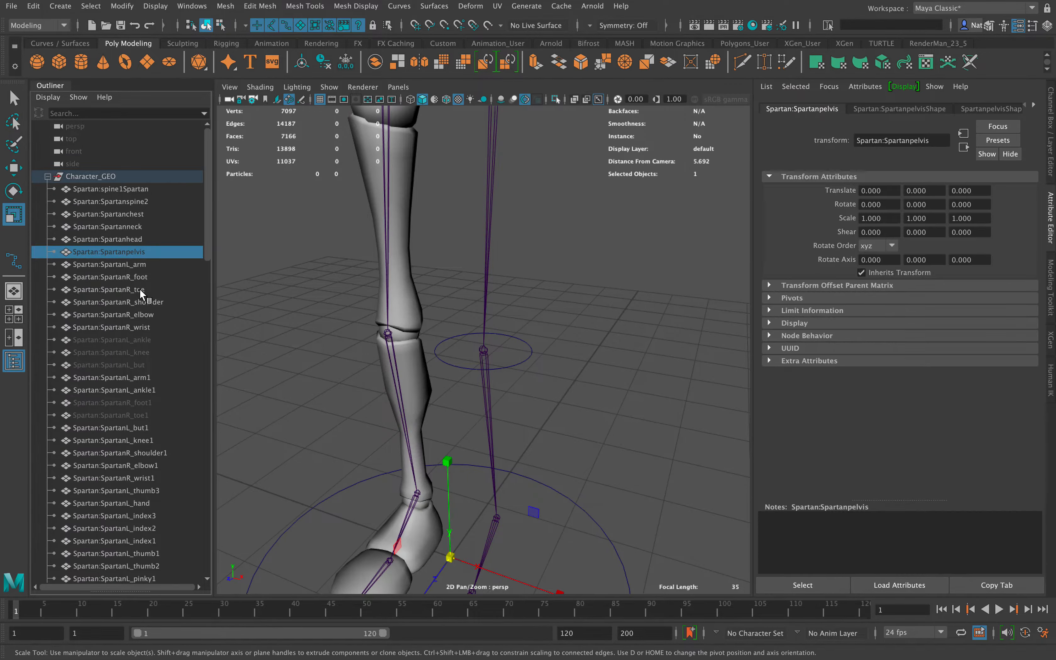
pyautogui.hotkey('shift', 'h')
pyautogui.moveTo(135, 339); pyautogui.dragTo(145, 415)
pyautogui.hotkey('shift', 'h')
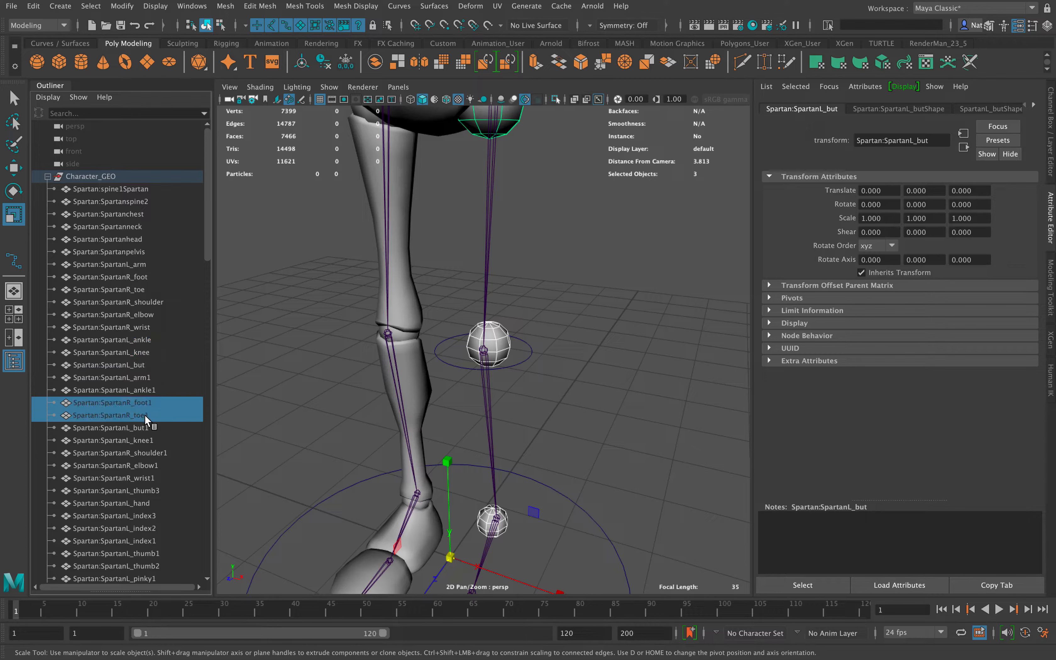
pyautogui.hotkey('shift', 'h')
pyautogui.moveTo(204, 261); pyautogui.dragTo(161, 363)
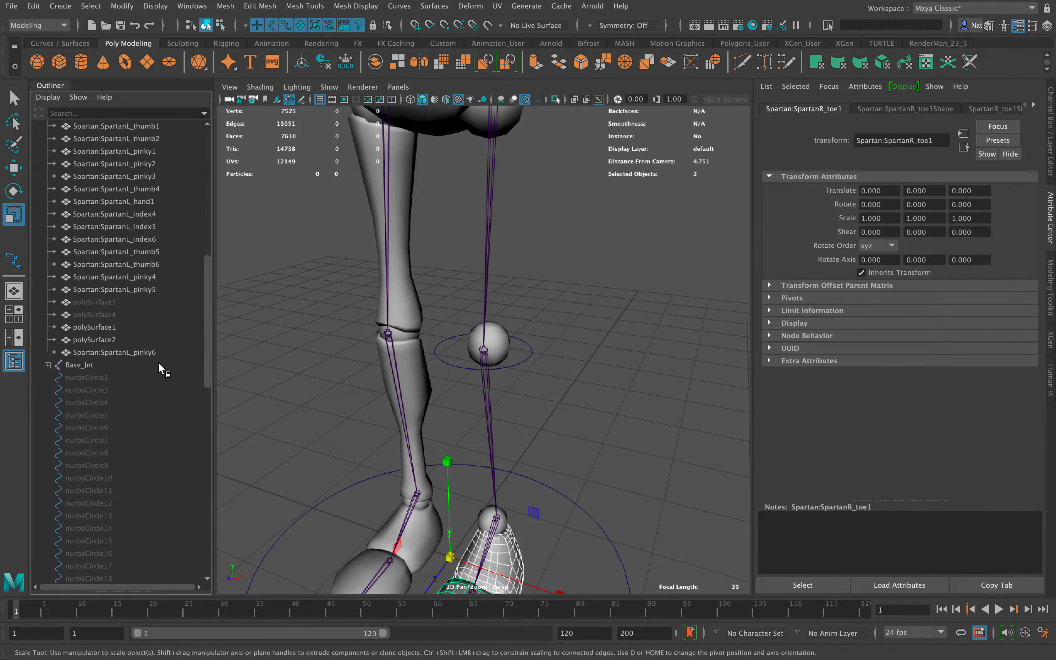
pyautogui.moveTo(139, 304); pyautogui.dragTo(139, 315)
pyautogui.hotkey('shift', 'h')
pyautogui.click(272, 309)
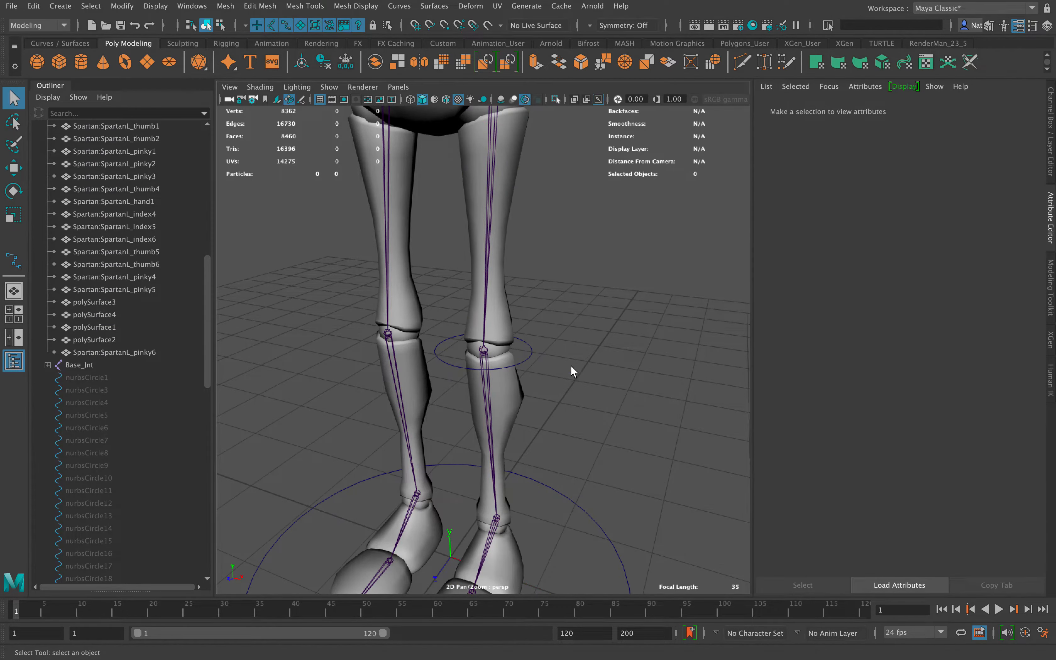
# Hide the left knee mesh to expose the joint inside the knee circle
pyautogui.keyDown('alt'); pyautogui.moveTo(579, 372); pyautogui.dragTo(619, 384); pyautogui.keyUp('alt')
pyautogui.keyDown('alt'); pyautogui.moveTo(620, 384); pyautogui.dragTo(553, 351, button='right'); pyautogui.keyUp('alt')
pyautogui.keyDown('alt'); pyautogui.moveTo(553, 351); pyautogui.dragTo(424, 344); pyautogui.keyUp('alt')
pyautogui.keyDown('alt'); pyautogui.moveTo(424, 345); pyautogui.dragTo(489, 419, button='right'); pyautogui.keyUp('alt')
pyautogui.keyDown('alt'); pyautogui.moveTo(437, 366); pyautogui.dragTo(418, 384); pyautogui.keyUp('alt')
pyautogui.keyDown('alt'); pyautogui.moveTo(418, 384); pyautogui.dragTo(431, 402, button='right'); pyautogui.keyUp('alt')
pyautogui.keyDown('alt'); pyautogui.moveTo(430, 402); pyautogui.dragTo(361, 360); pyautogui.keyUp('alt')
pyautogui.moveTo(361, 359); pyautogui.dragTo(402, 389)
pyautogui.press('w')
pyautogui.moveTo(401, 389)
pyautogui.keyDown('alt'); pyautogui.mouseDown()
pyautogui.moveTo(428, 414)
pyautogui.moveTo(472, 385)
pyautogui.moveTo(412, 383)
pyautogui.mouseUp(); pyautogui.keyUp('alt')
pyautogui.keyDown('alt'); pyautogui.moveTo(412, 383); pyautogui.dragTo(452, 386, button='right'); pyautogui.keyUp('alt')
pyautogui.keyDown('alt'); pyautogui.moveTo(427, 391); pyautogui.dragTo(545, 383); pyautogui.keyUp('alt')
pyautogui.click(602, 333)
pyautogui.click(519, 404)
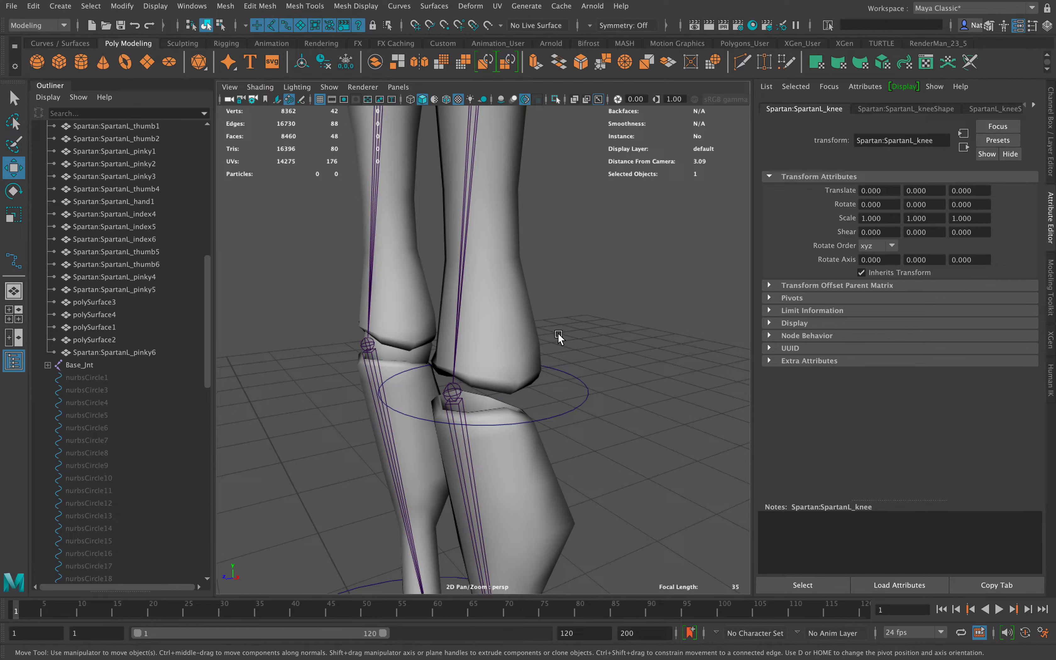
pyautogui.press('Delete')
# Move the pivot of the left knee circle onto the knee joint and clear the selection
pyautogui.keyDown('alt'); pyautogui.moveTo(563, 343); pyautogui.dragTo(574, 402); pyautogui.keyUp('alt')
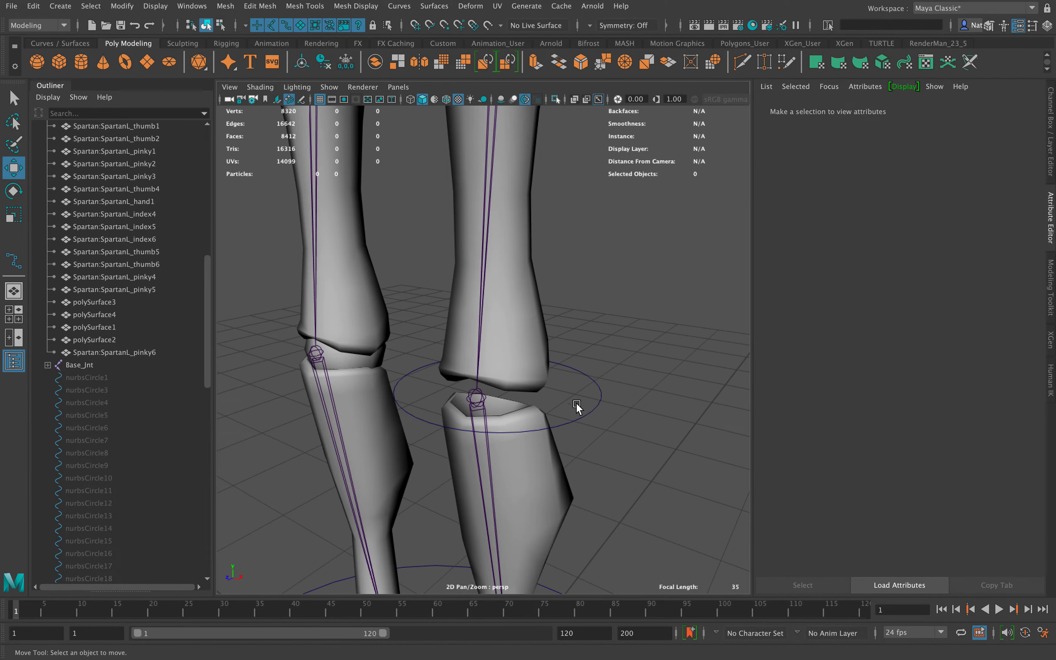
pyautogui.click(577, 374)
pyautogui.keyDown('alt'); pyautogui.moveTo(577, 360); pyautogui.dragTo(532, 379); pyautogui.keyUp('alt')
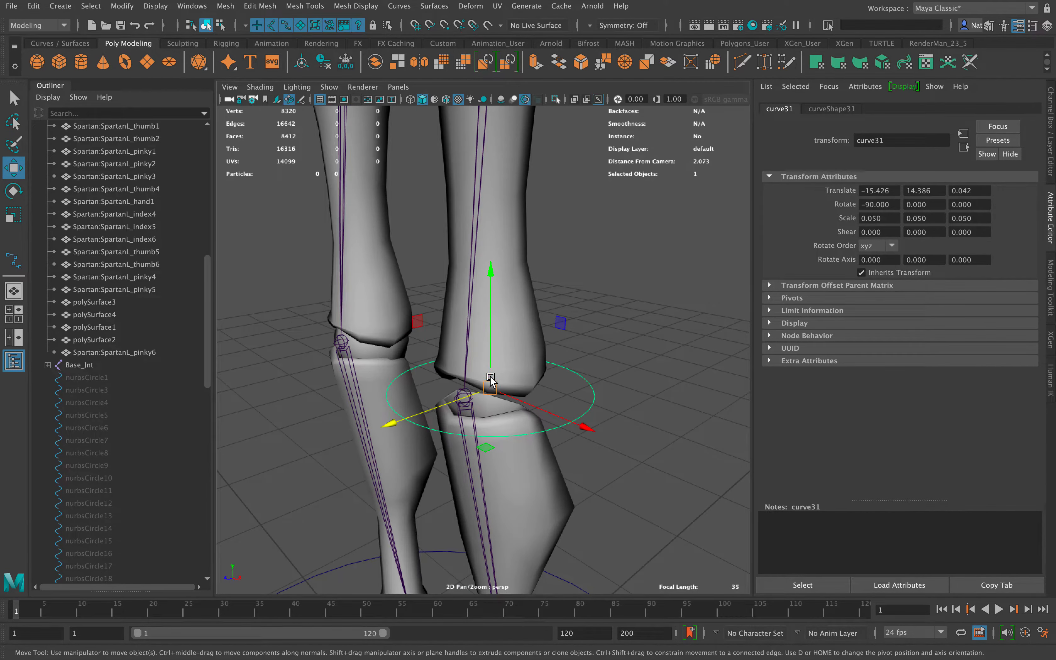
pyautogui.press('d')
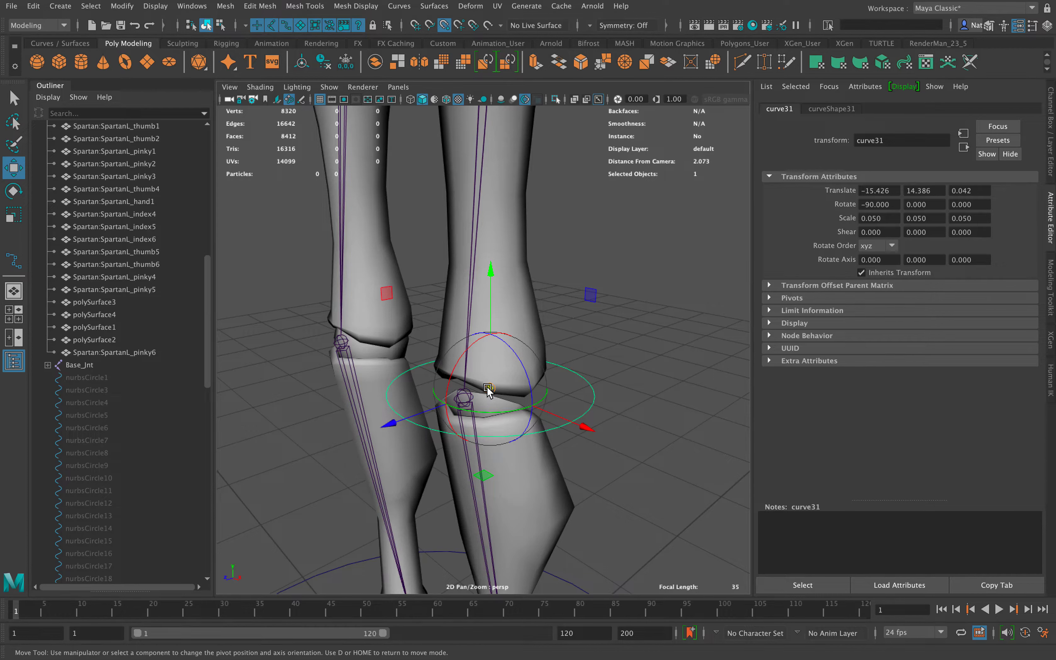
pyautogui.moveTo(488, 388); pyautogui.dragTo(491, 388)
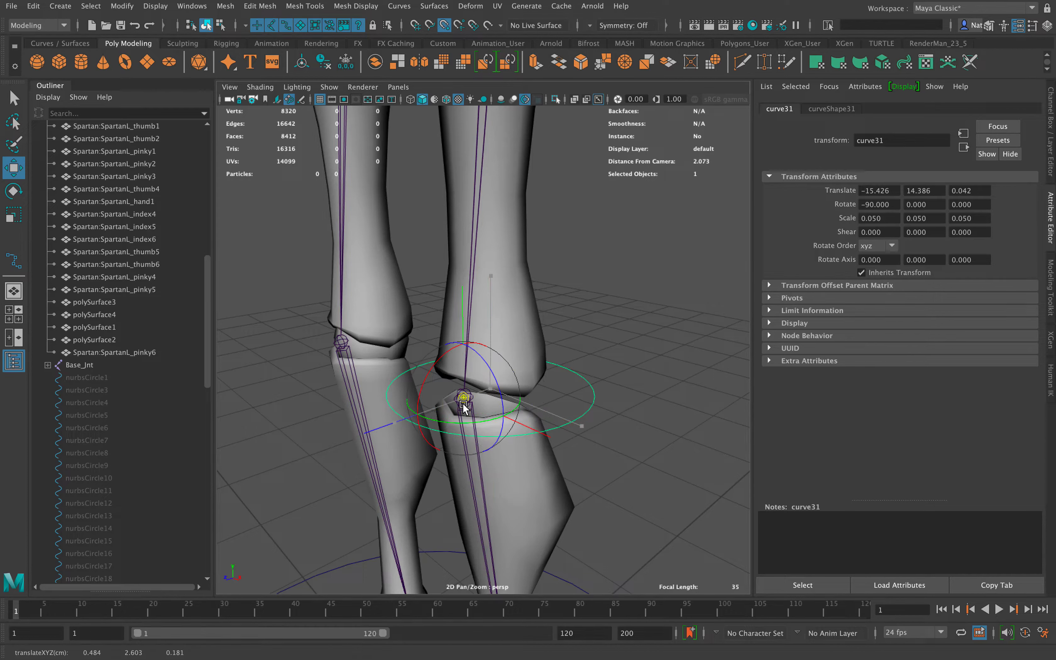
pyautogui.moveTo(463, 404)
pyautogui.mouseDown()
pyautogui.moveTo(489, 382)
pyautogui.moveTo(461, 398)
pyautogui.mouseUp()
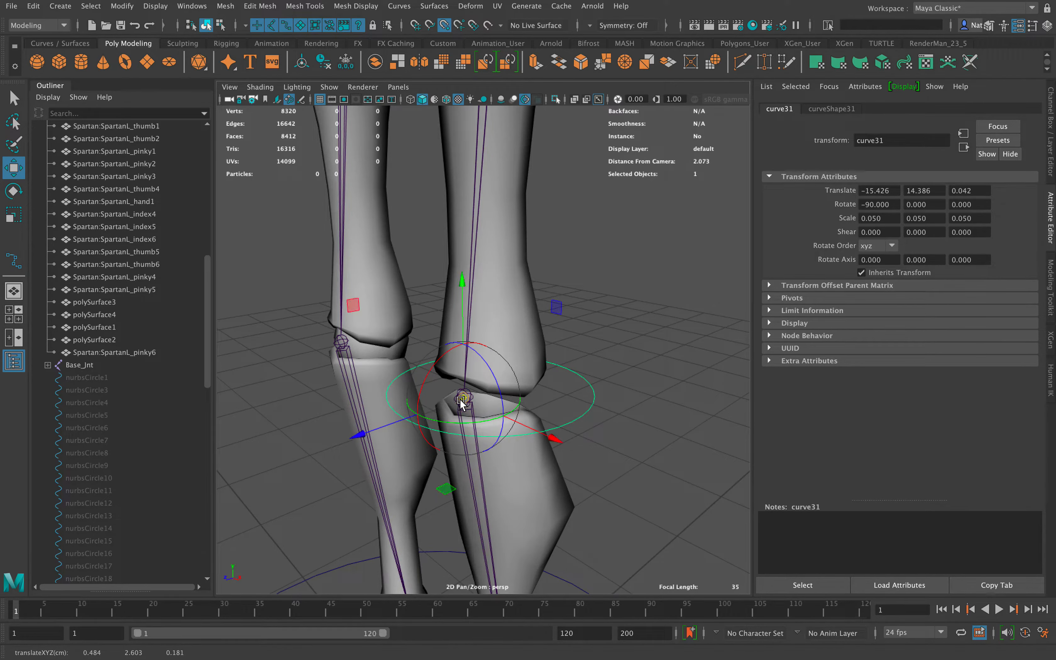
pyautogui.click(619, 354)
pyautogui.keyDown('alt'); pyautogui.moveTo(620, 353); pyautogui.dragTo(468, 375); pyautogui.keyUp('alt')
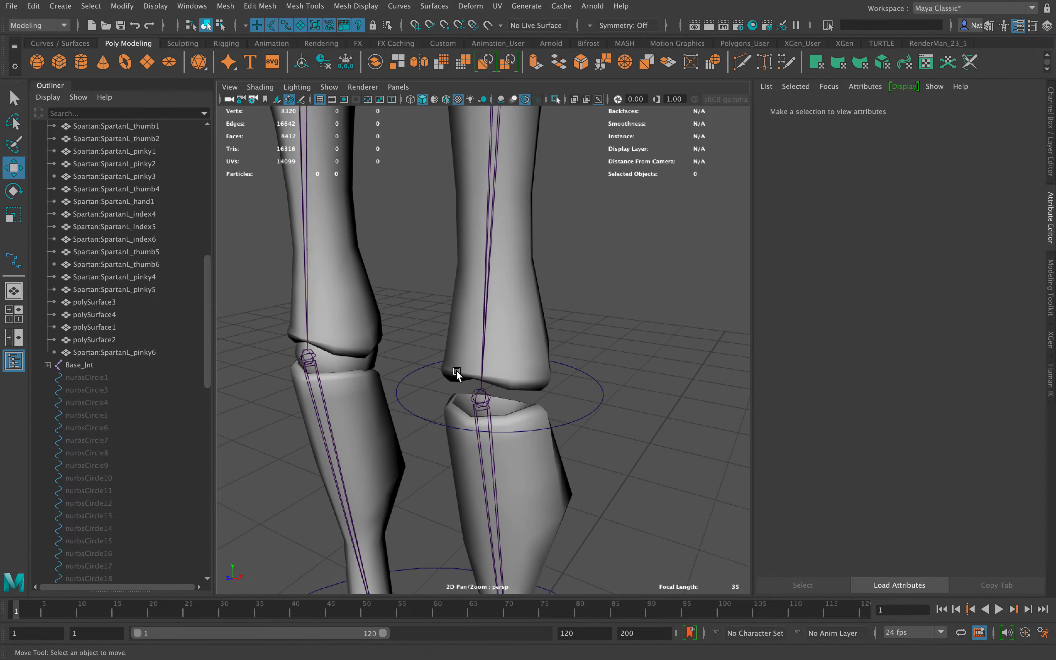
# Show the left knee mesh again and turn off the X-ray display of the joints
pyautogui.moveTo(208, 316); pyautogui.dragTo(193, 216)
pyautogui.click(142, 325)
pyautogui.hotkey('shift', 'h')
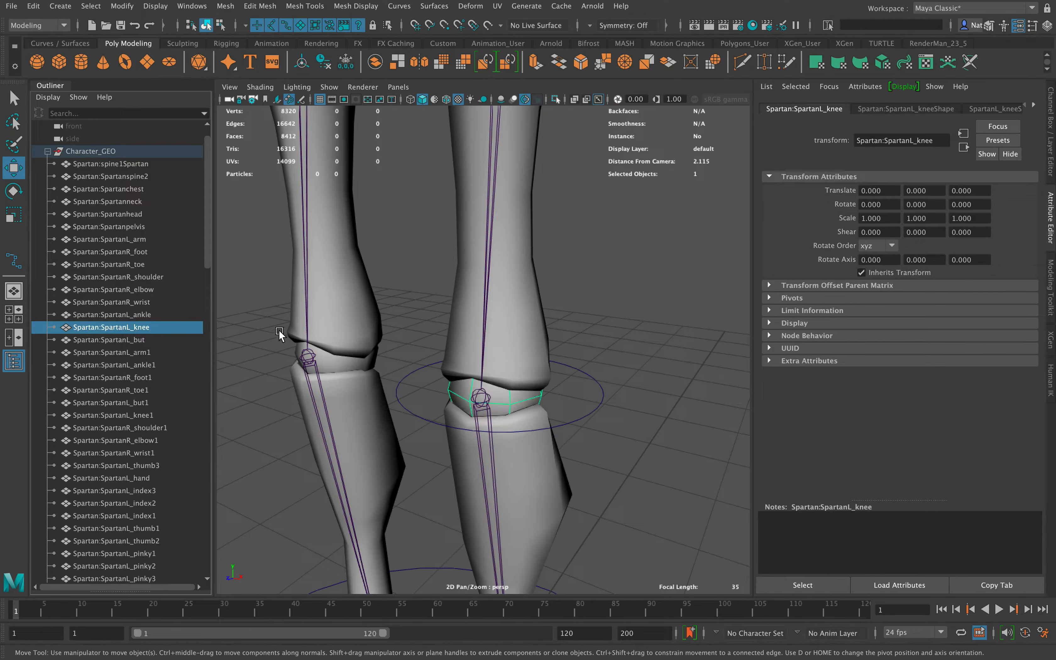
pyautogui.click(575, 330)
pyautogui.keyDown('alt'); pyautogui.moveTo(575, 330); pyautogui.dragTo(405, 224, button='right'); pyautogui.keyUp('alt')
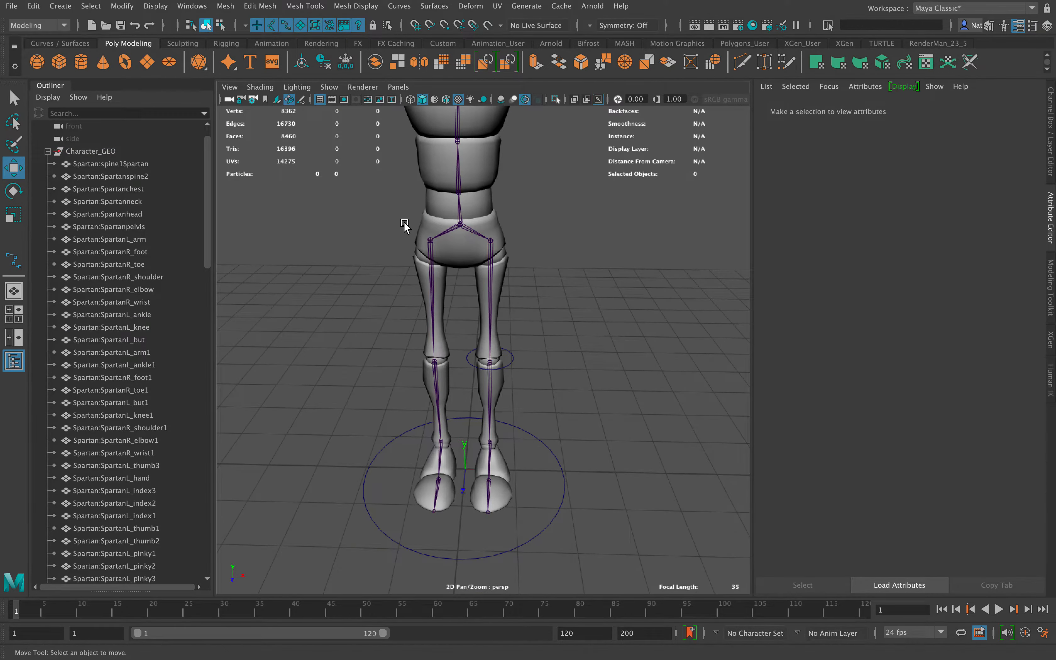
pyautogui.keyDown('alt'); pyautogui.moveTo(405, 224); pyautogui.dragTo(503, 294); pyautogui.keyUp('alt')
pyautogui.keyDown('alt'); pyautogui.moveTo(503, 293); pyautogui.dragTo(469, 375, button='middle'); pyautogui.keyUp('alt')
pyautogui.keyDown('alt'); pyautogui.moveTo(469, 376); pyautogui.dragTo(439, 288, button='right'); pyautogui.keyUp('alt')
pyautogui.moveTo(438, 288)
pyautogui.keyDown('alt'); pyautogui.mouseDown()
pyautogui.moveTo(476, 306)
pyautogui.moveTo(456, 297)
pyautogui.mouseUp(); pyautogui.keyUp('alt')
pyautogui.click(599, 104)
pyautogui.keyDown('alt'); pyautogui.moveTo(493, 399); pyautogui.dragTo(475, 430); pyautogui.keyUp('alt')
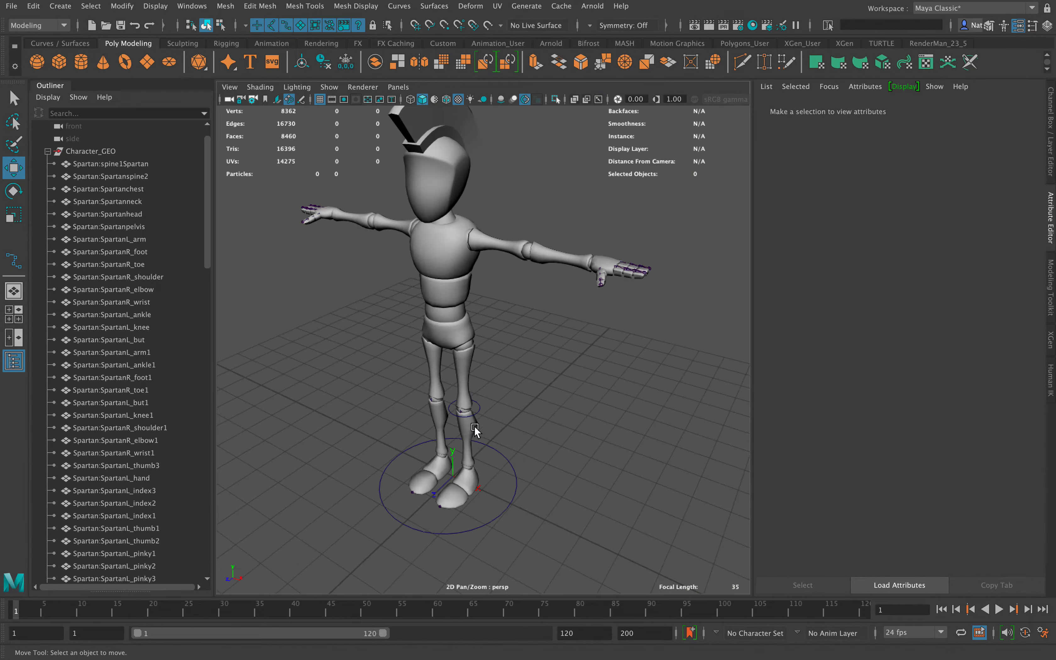
pyautogui.keyDown('alt'); pyautogui.moveTo(465, 518); pyautogui.dragTo(488, 411); pyautogui.keyUp('alt')
# Collapse the Character_GEO group and hide the large ground circle and the small left knee circle
pyautogui.click(48, 151)
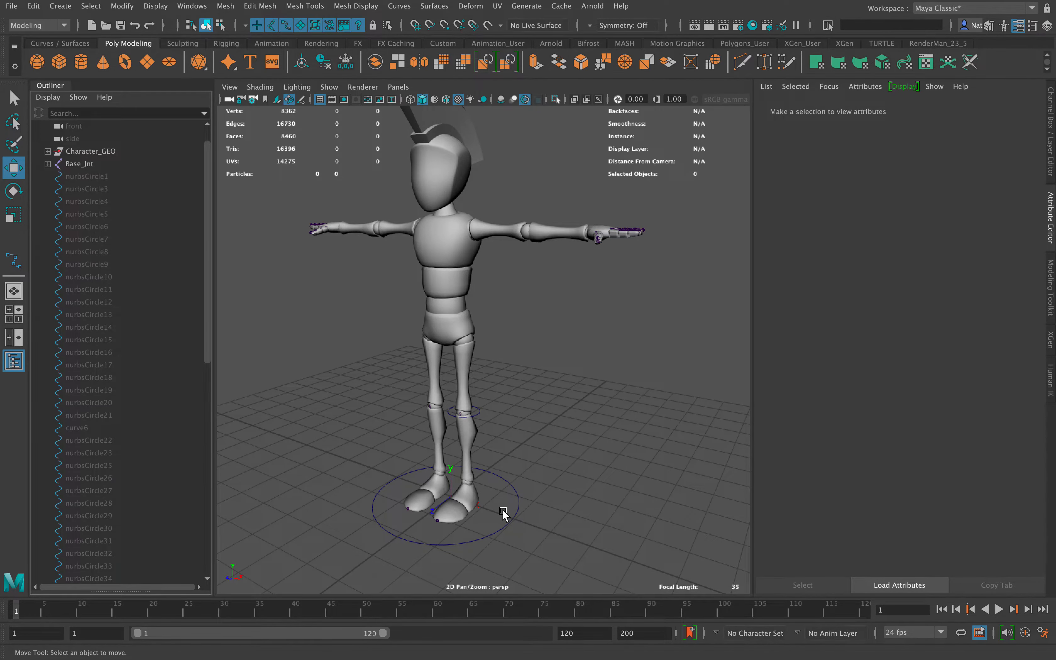
pyautogui.click(515, 519)
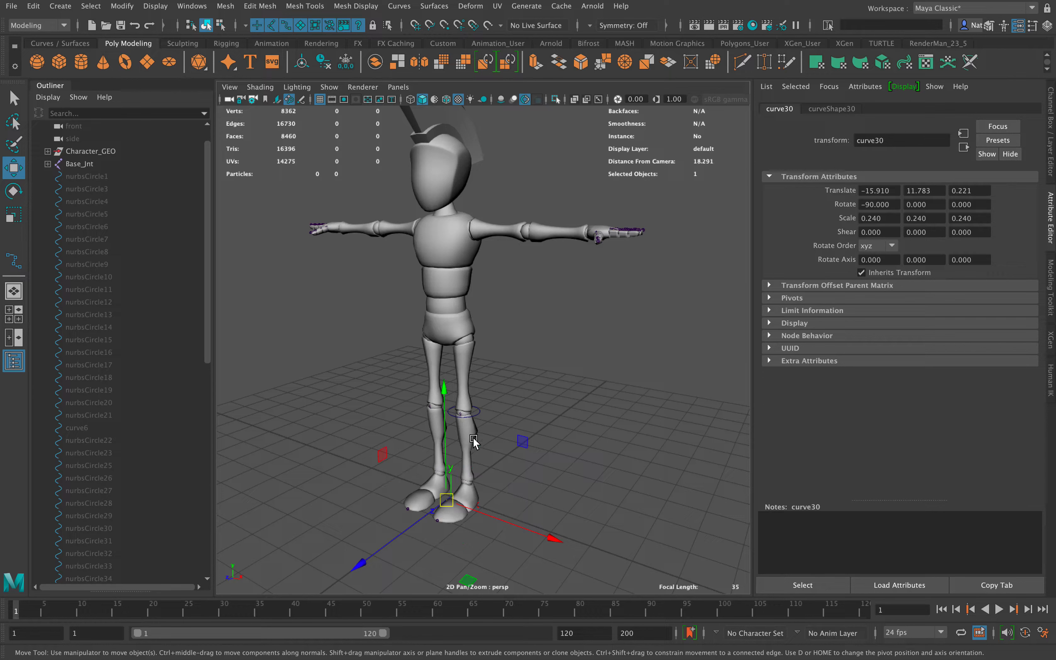
pyautogui.click(477, 412)
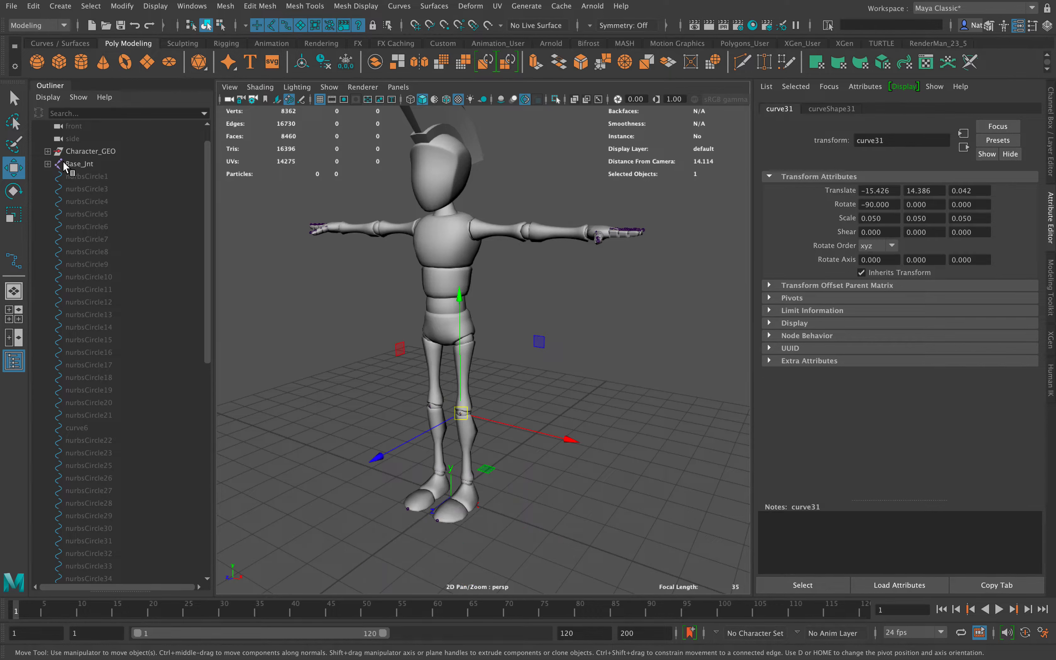
# Show the hidden finished control curves, from nurbsCircle1 through curve15, together with group1 to group4
pyautogui.click(47, 163)
pyautogui.click(48, 163)
pyautogui.moveTo(137, 166); pyautogui.dragTo(141, 240)
pyautogui.click(124, 177)
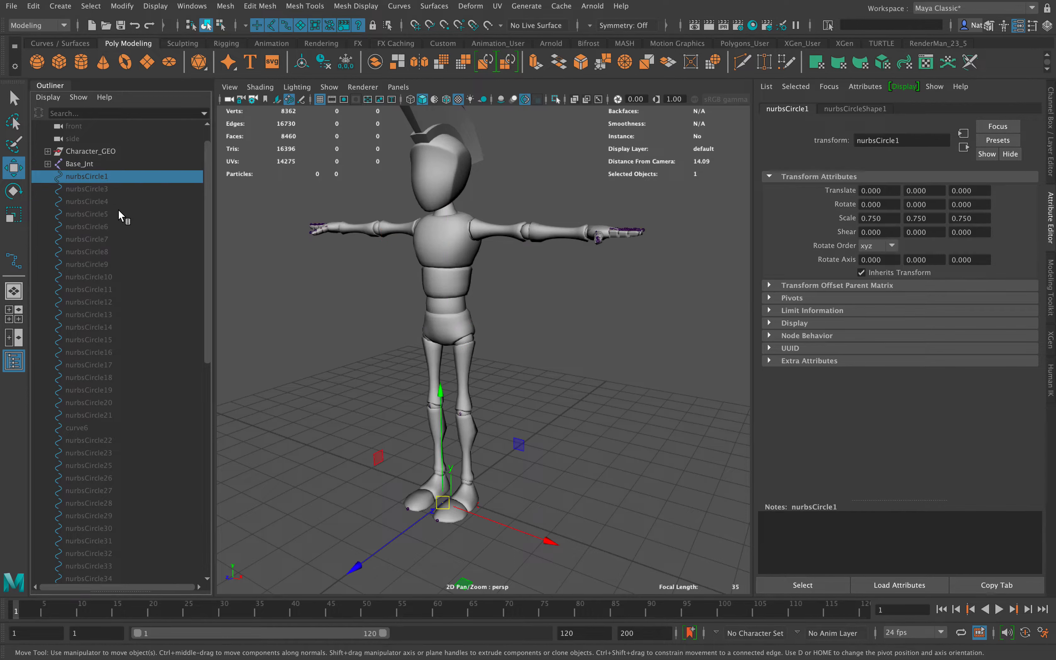
pyautogui.moveTo(119, 175); pyautogui.dragTo(114, 515)
pyautogui.moveTo(206, 311); pyautogui.dragTo(192, 428)
pyautogui.moveTo(121, 302); pyautogui.dragTo(114, 465)
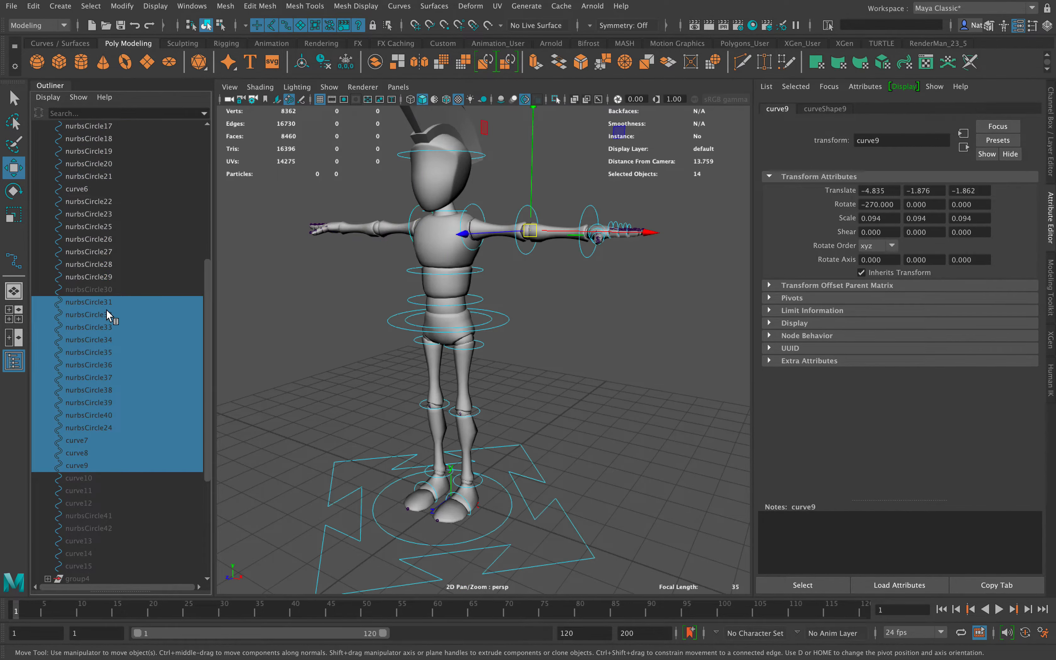
pyautogui.click(109, 293)
pyautogui.moveTo(205, 289); pyautogui.dragTo(201, 353)
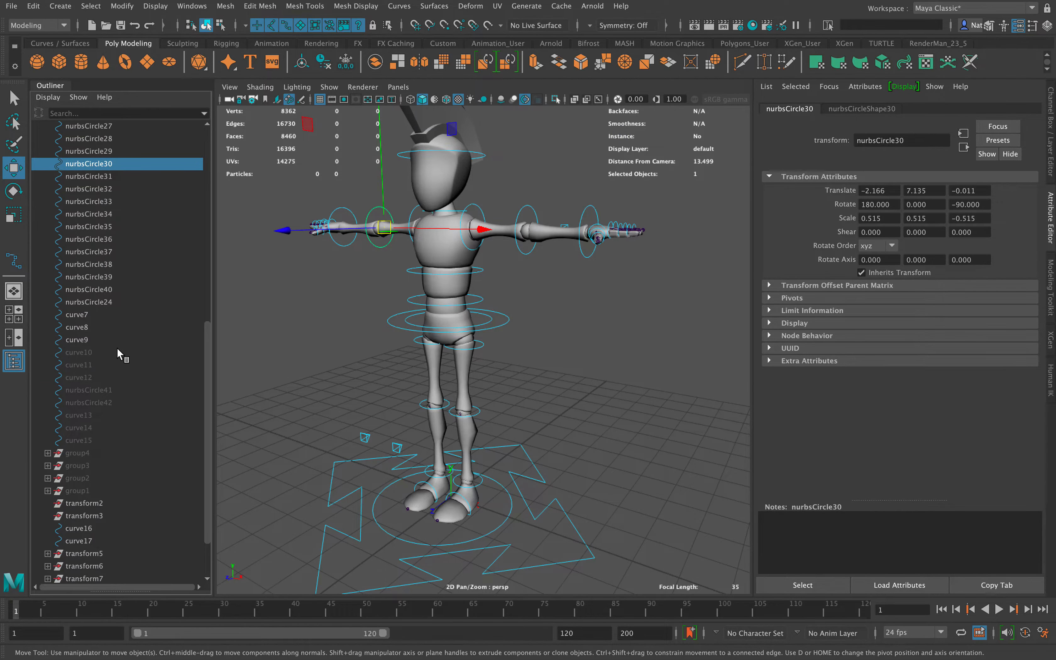
pyautogui.moveTo(117, 343); pyautogui.dragTo(113, 490)
pyautogui.click(299, 345)
pyautogui.press('q')
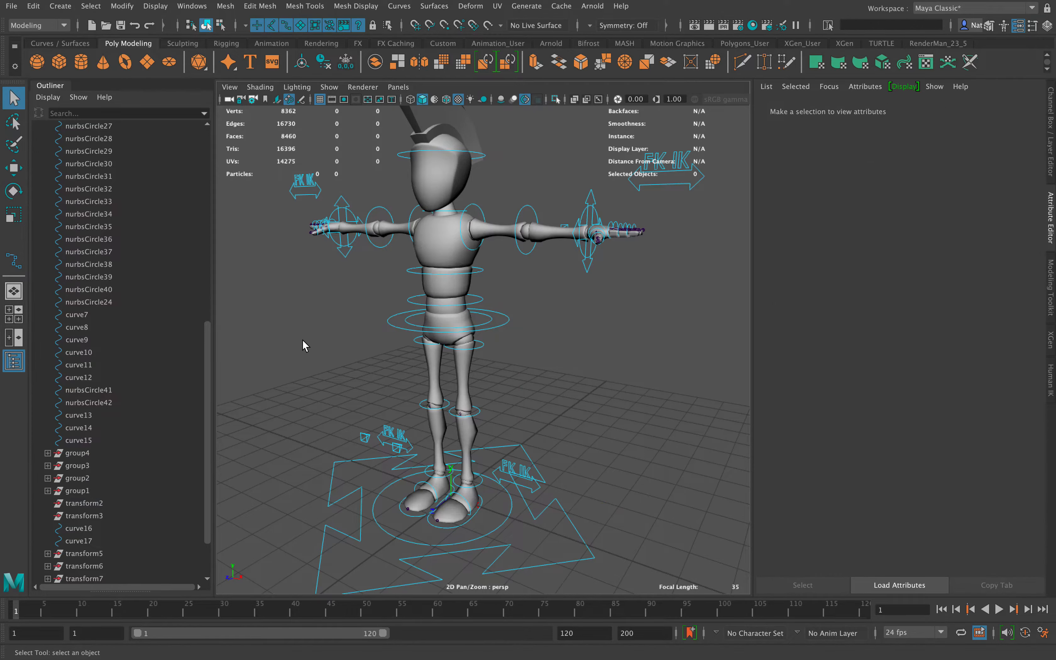
# Turn on X-ray joints and examine how the control curves sit around the shoulders, chest and clavicle joints
pyautogui.keyDown('alt'); pyautogui.moveTo(529, 345); pyautogui.dragTo(438, 301); pyautogui.keyUp('alt')
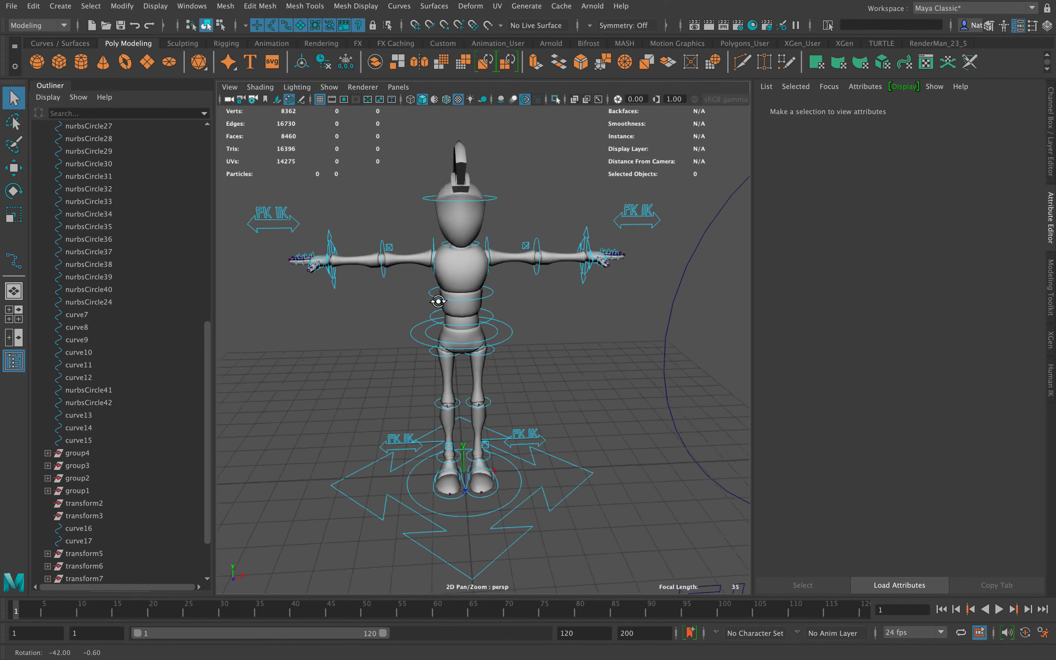
pyautogui.click(598, 99)
pyautogui.keyDown('alt'); pyautogui.moveTo(557, 294); pyautogui.dragTo(519, 276); pyautogui.keyUp('alt')
pyautogui.scroll(10, 475, 256)
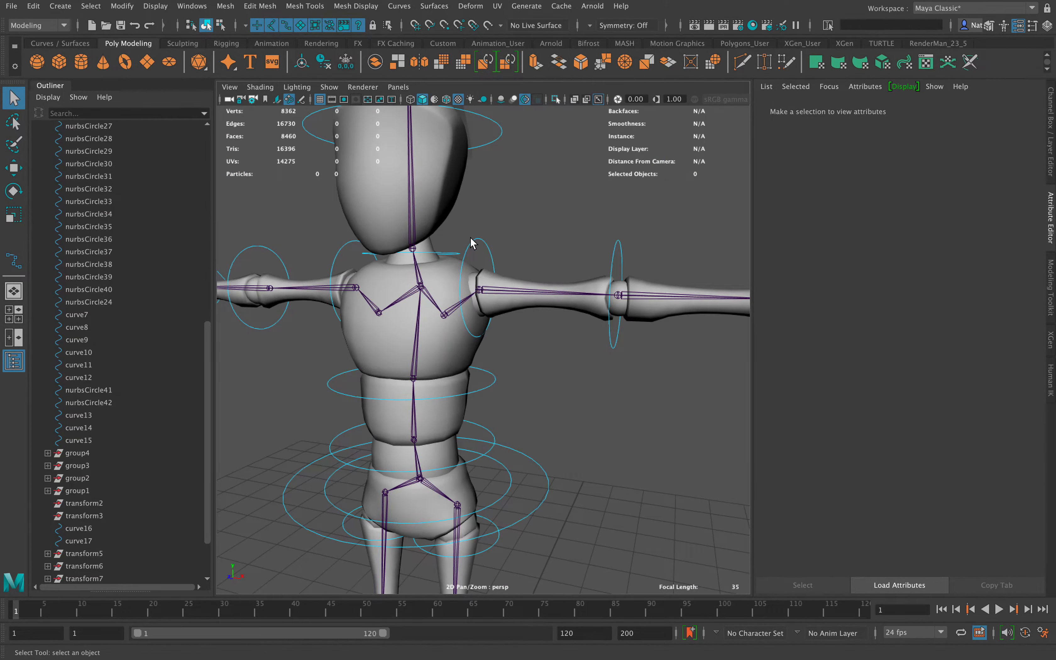
pyautogui.click(478, 239)
pyautogui.scroll(-3, 493, 232)
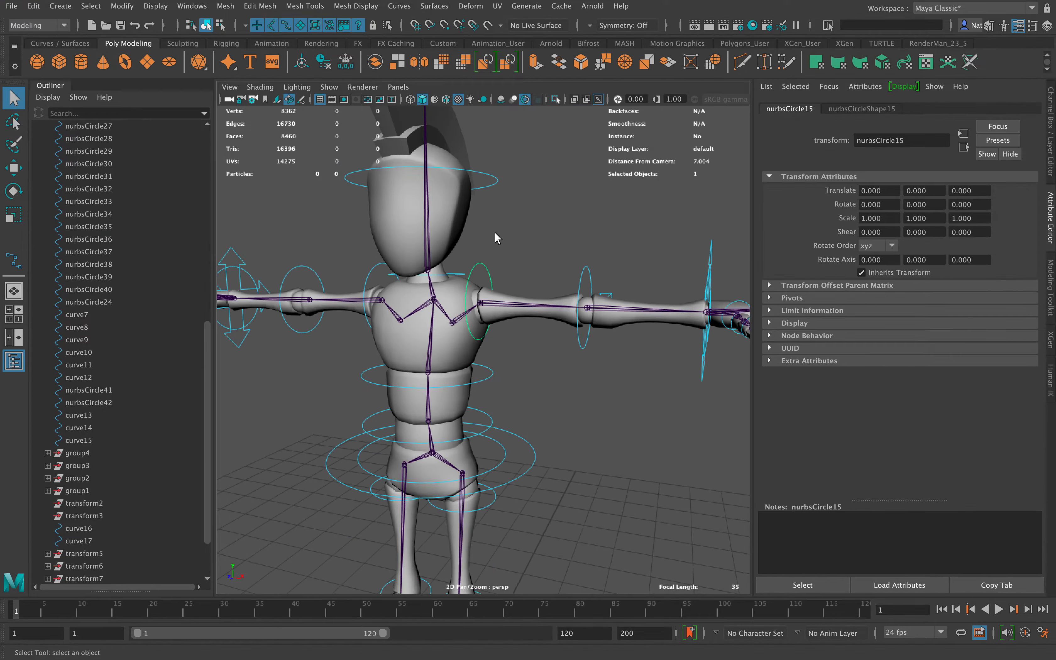
pyautogui.click(492, 230)
pyautogui.keyDown('alt'); pyautogui.moveTo(529, 257); pyautogui.dragTo(567, 272); pyautogui.keyUp('alt')
pyautogui.keyDown('alt'); pyautogui.moveTo(567, 278); pyautogui.dragTo(530, 241, button='middle'); pyautogui.keyUp('alt')
pyautogui.keyDown('alt'); pyautogui.moveTo(530, 241); pyautogui.dragTo(464, 250); pyautogui.keyUp('alt')
pyautogui.scroll(4, 570, 243)
pyautogui.keyDown('alt'); pyautogui.moveTo(570, 243); pyautogui.dragTo(497, 327); pyautogui.keyUp('alt')
pyautogui.keyDown('alt'); pyautogui.moveTo(497, 327); pyautogui.dragTo(537, 346, button='middle'); pyautogui.keyUp('alt')
pyautogui.keyDown('alt'); pyautogui.moveTo(536, 346); pyautogui.dragTo(482, 295, button='right'); pyautogui.keyUp('alt')
pyautogui.moveTo(462, 283)
pyautogui.keyDown('alt'); pyautogui.mouseDown()
pyautogui.moveTo(480, 298)
pyautogui.moveTo(478, 285)
pyautogui.mouseUp(); pyautogui.keyUp('alt')
pyautogui.keyDown('alt'); pyautogui.moveTo(478, 284); pyautogui.dragTo(498, 278, button='right'); pyautogui.keyUp('alt')
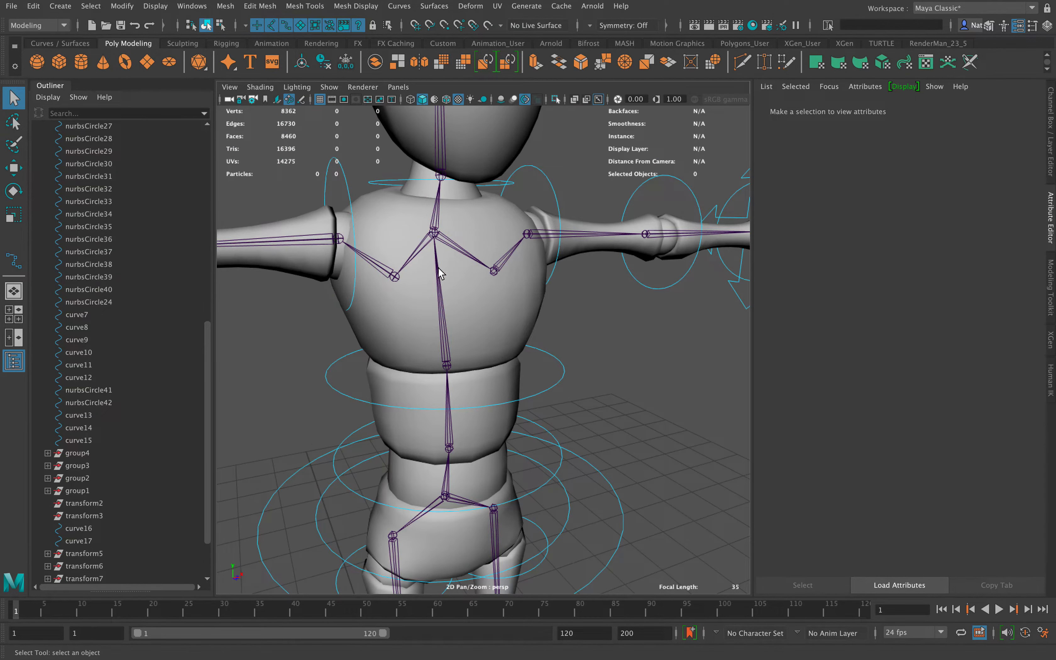
pyautogui.keyDown('alt'); pyautogui.moveTo(526, 259); pyautogui.dragTo(435, 261); pyautogui.keyUp('alt')
pyautogui.keyDown('alt'); pyautogui.moveTo(436, 262); pyautogui.dragTo(459, 276, button='middle'); pyautogui.keyUp('alt')
pyautogui.keyDown('alt'); pyautogui.moveTo(459, 276); pyautogui.dragTo(454, 304); pyautogui.keyUp('alt')
pyautogui.keyDown('alt'); pyautogui.moveTo(454, 299); pyautogui.dragTo(433, 323, button='right'); pyautogui.keyUp('alt')
pyautogui.keyDown('alt'); pyautogui.moveTo(468, 302); pyautogui.dragTo(451, 318); pyautogui.keyUp('alt')
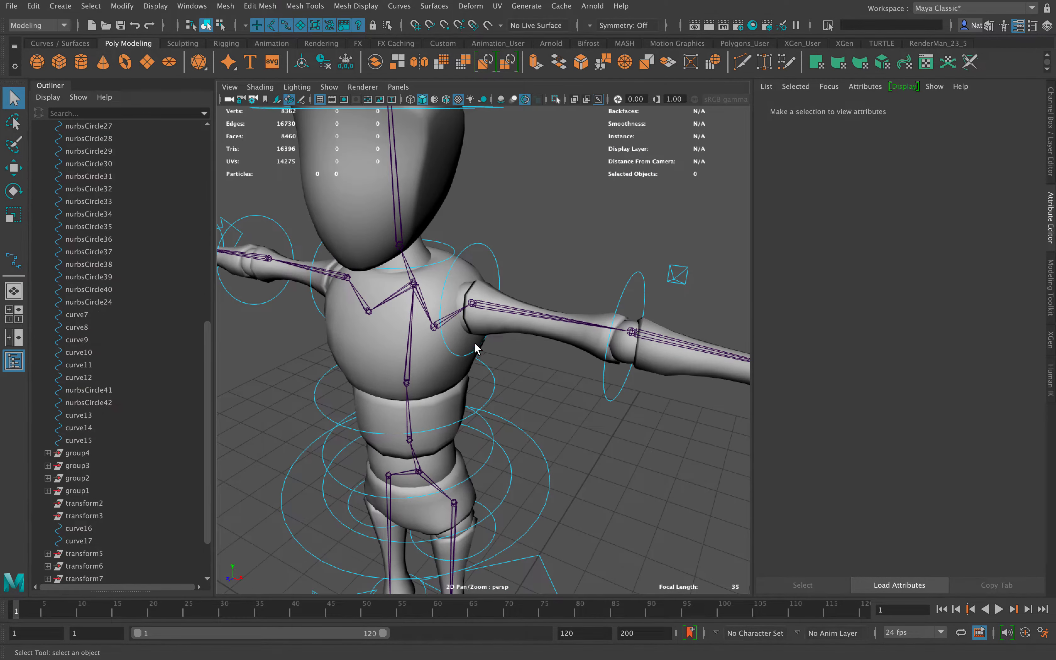
# Duplicate the left shoulder circle and pull the copy forward to about Translate Z 0.694
pyautogui.click(496, 255)
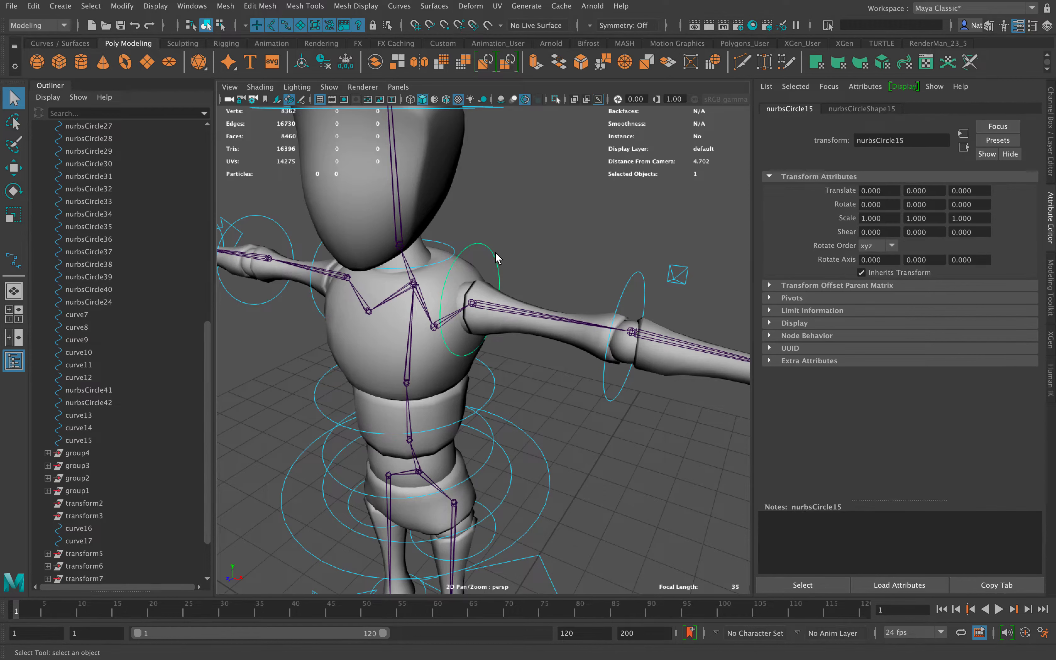
pyautogui.click(473, 301)
pyautogui.press('w')
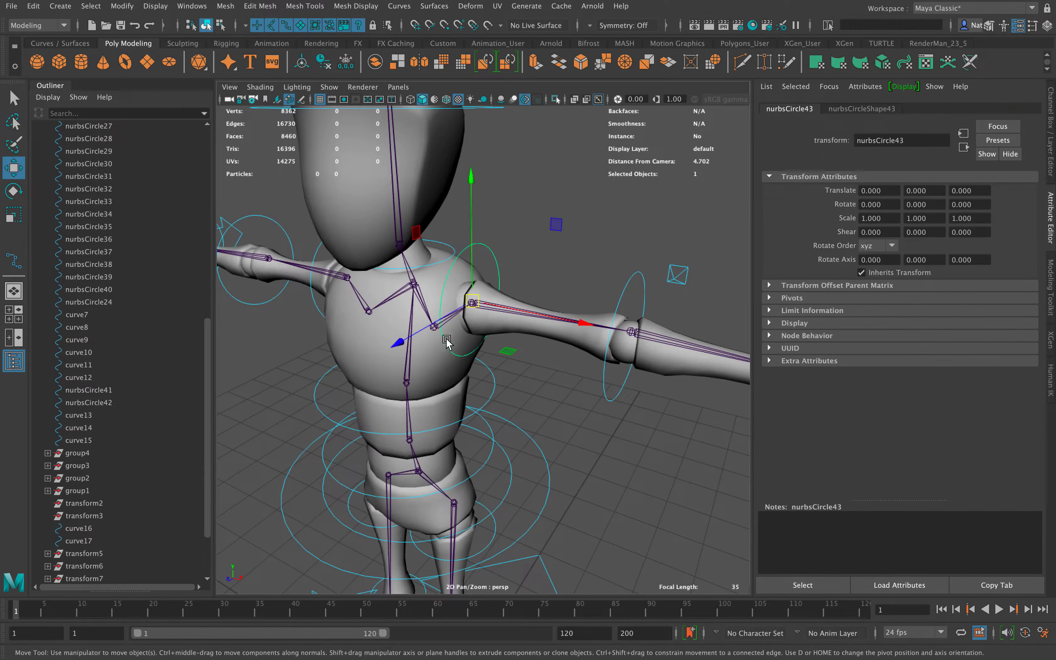
pyautogui.moveTo(470, 296); pyautogui.dragTo(417, 341)
# Hide the chest mesh and move the duplicated shoulder circle onto the left clavicle joint, at Translate -0.350, -0.286, 0.628
pyautogui.click(420, 359)
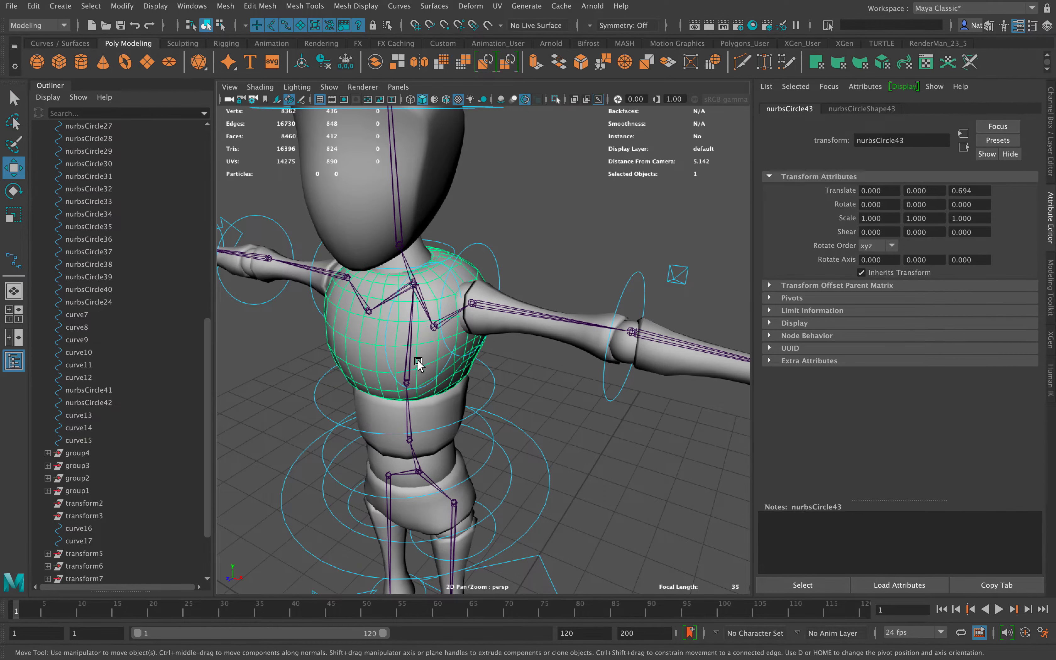
pyautogui.hotkey('ctrl', 'h')
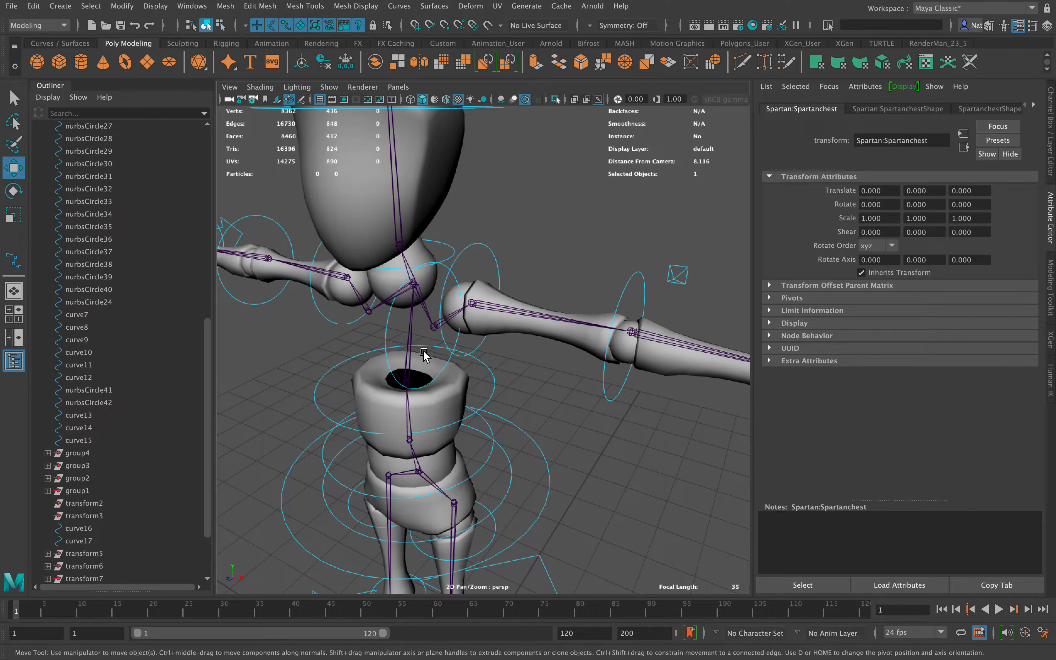
pyautogui.click(392, 330)
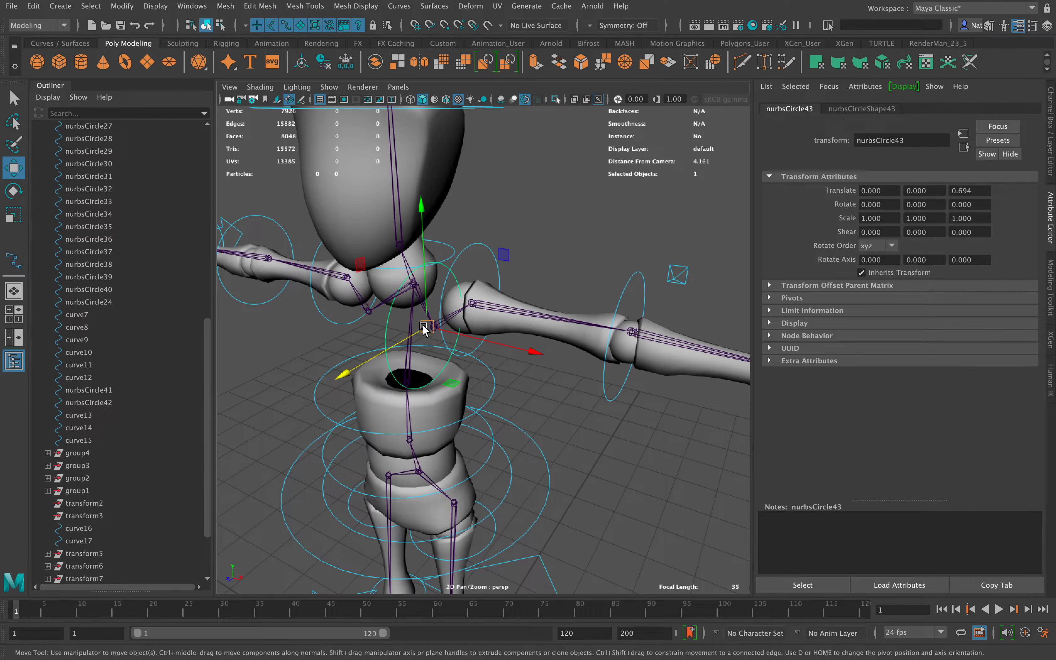
pyautogui.moveTo(431, 326); pyautogui.dragTo(432, 270)
pyautogui.click(539, 216)
# Show the Spartanchest mesh again and turn off the X-ray display of the joints
pyautogui.moveTo(207, 335); pyautogui.dragTo(205, 144)
pyautogui.click(48, 176)
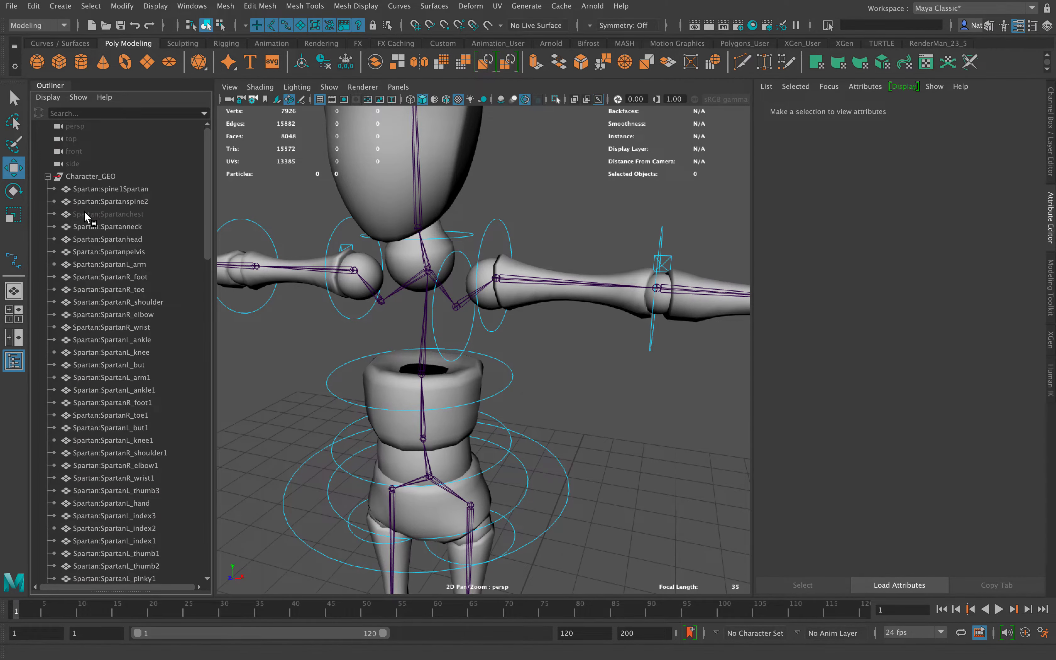
pyautogui.click(86, 214)
pyautogui.hotkey('shift', 'h')
pyautogui.press('q')
pyautogui.click(544, 222)
pyautogui.keyDown('alt'); pyautogui.moveTo(545, 222); pyautogui.dragTo(544, 296); pyautogui.keyUp('alt')
pyautogui.click(598, 99)
# Scale the left clavicle circle down uniformly to about 0.636
pyautogui.click(593, 271)
pyautogui.click(532, 280)
pyautogui.press('w')
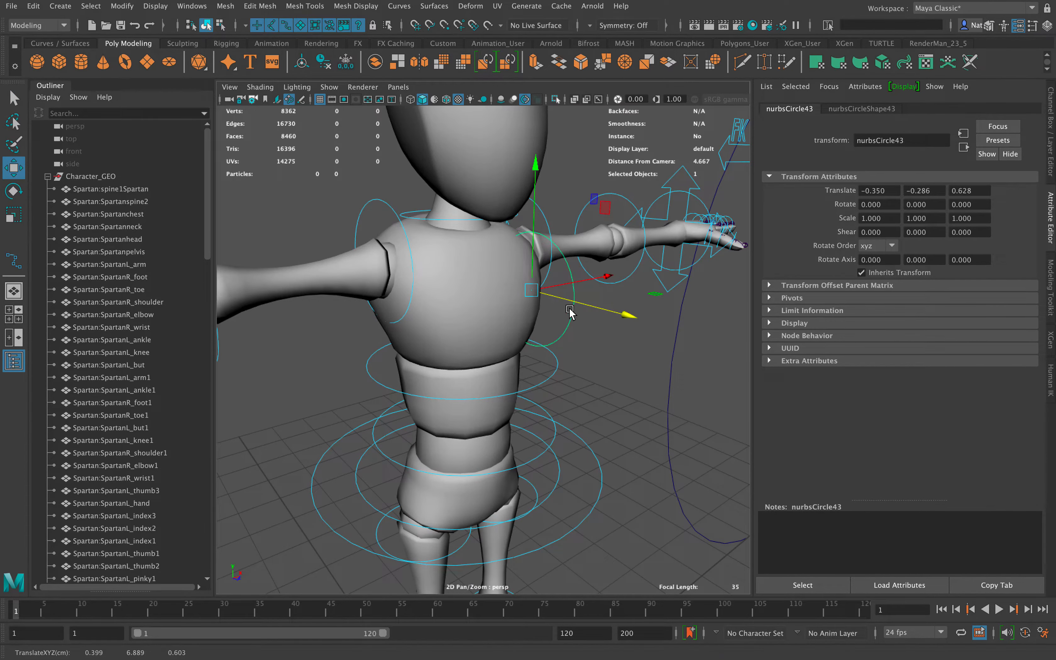
pyautogui.press('e')
pyautogui.press('r')
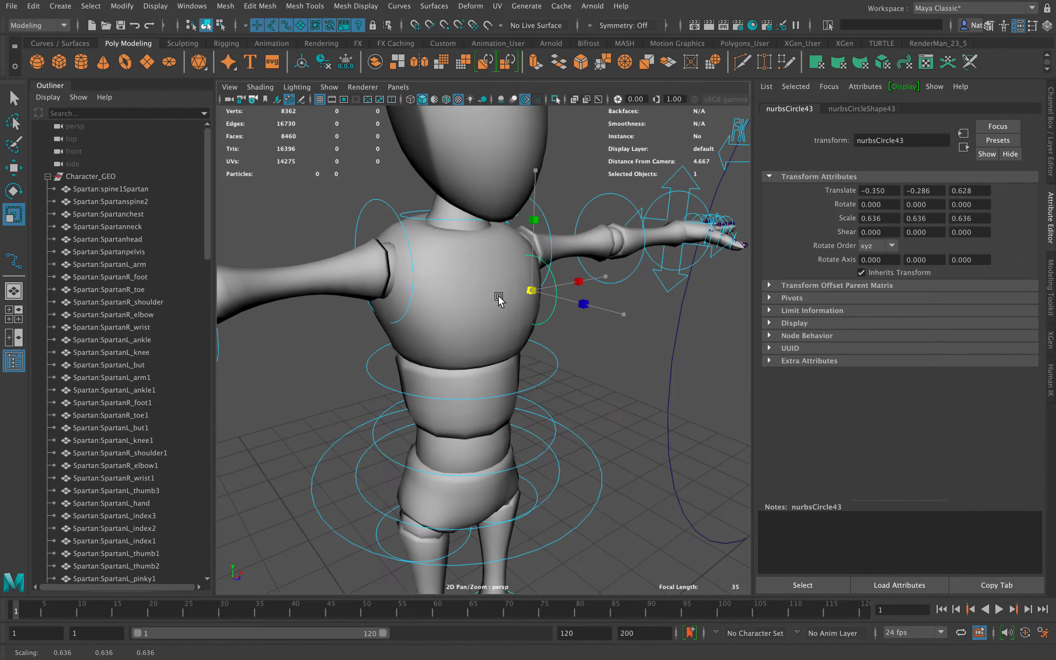
pyautogui.moveTo(500, 299); pyautogui.dragTo(494, 300)
# Turn the left clavicle circle to Rotate Y -90 and fit it in front of the chest with scale 0.381 and Translate Z 0.758
pyautogui.press('e')
pyautogui.moveTo(551, 322); pyautogui.dragTo(451, 283)
pyautogui.press('w')
pyautogui.press('r')
pyautogui.keyDown('alt'); pyautogui.moveTo(528, 179); pyautogui.dragTo(522, 205); pyautogui.keyUp('alt')
pyautogui.keyDown('alt'); pyautogui.moveTo(485, 249); pyautogui.dragTo(546, 182); pyautogui.keyUp('alt')
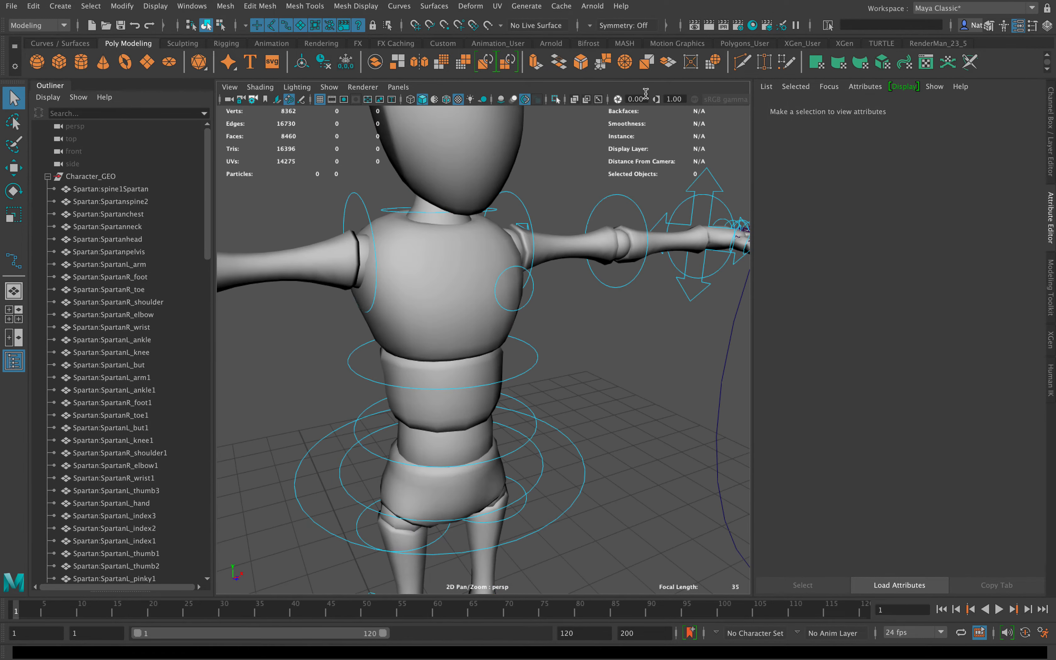
# Turn on X-ray joints and hide the chest mesh to expose the clavicle joints
pyautogui.press('w')
pyautogui.click(533, 296)
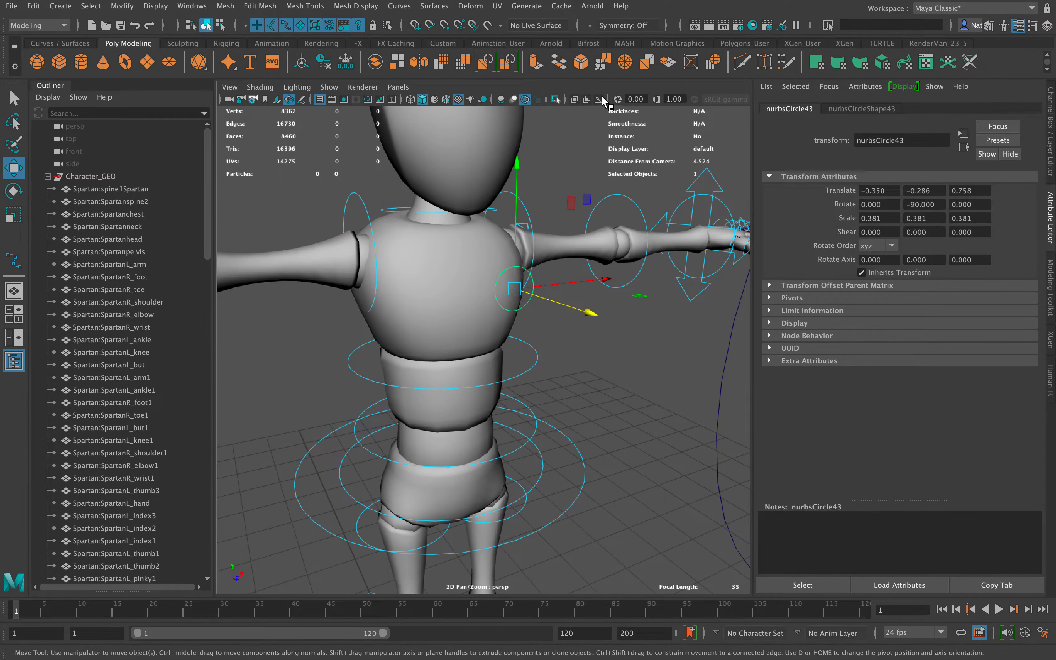
pyautogui.click(604, 99)
pyautogui.click(461, 315)
pyautogui.hotkey('ctrl', 'h')
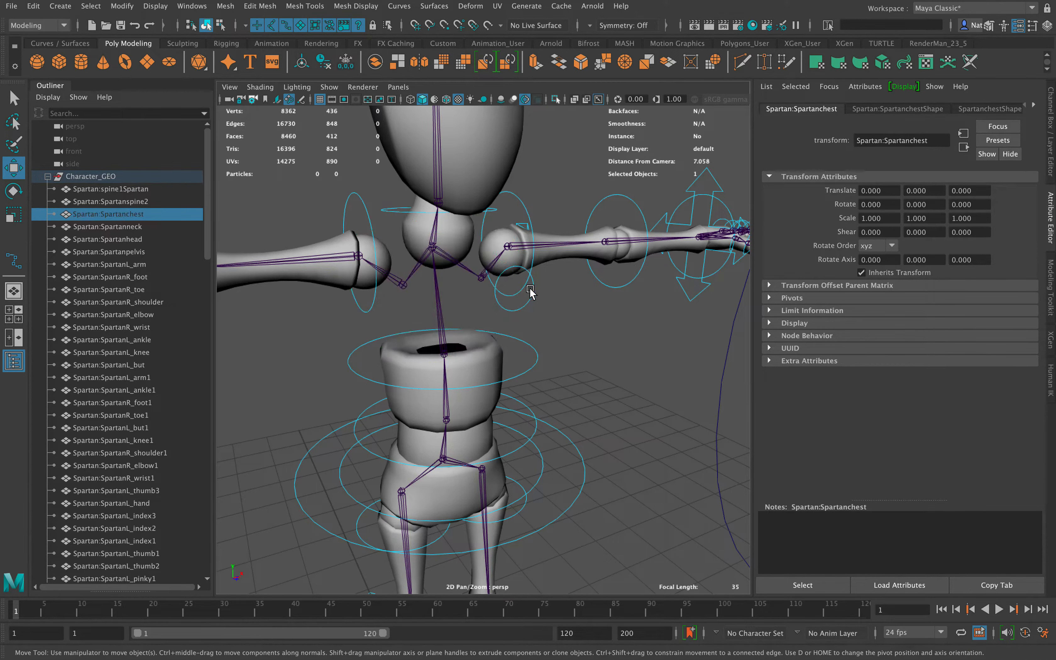
# Move the pivot of the left clavicle circle onto the left clavicle joint, leaving the circle in place
pyautogui.click(531, 291)
pyautogui.scroll(6, 511, 301)
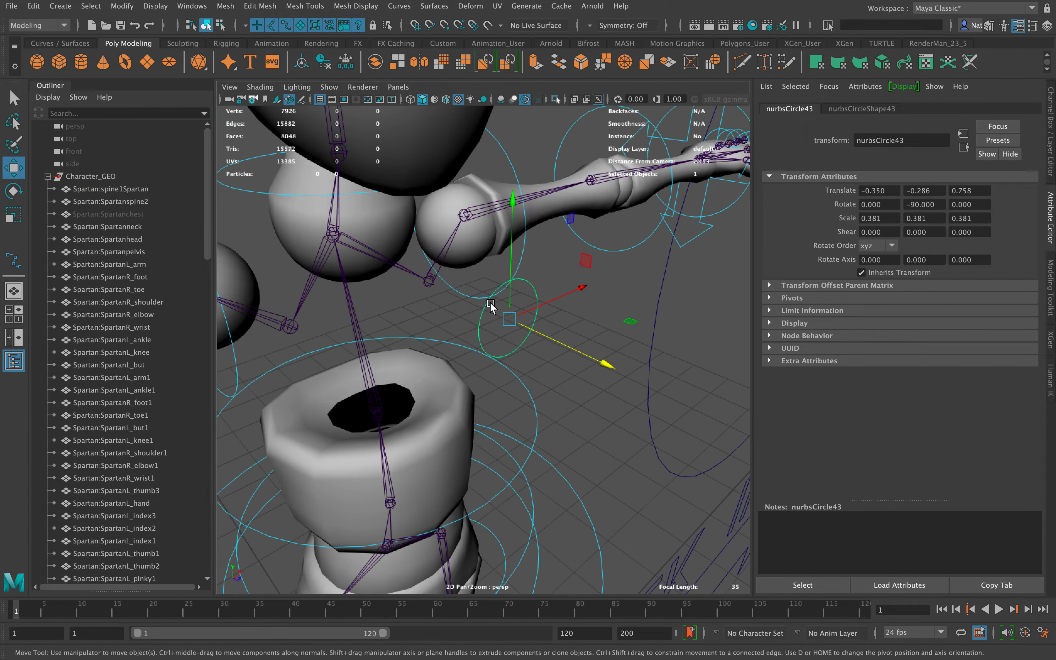
pyautogui.press('d')
pyautogui.moveTo(520, 323); pyautogui.dragTo(430, 279)
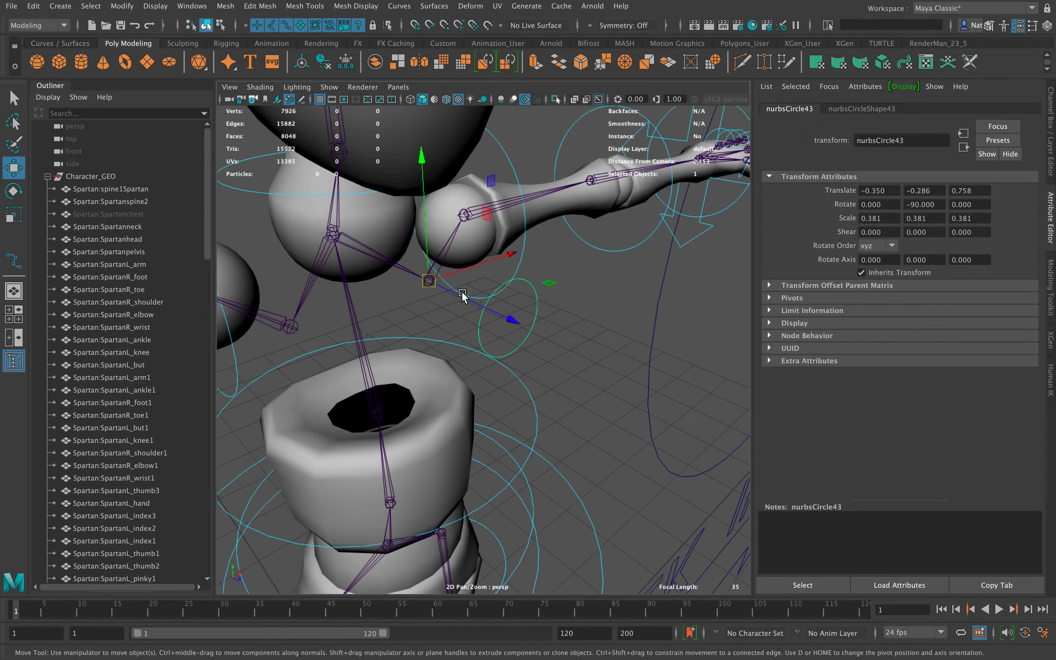
pyautogui.press('q')
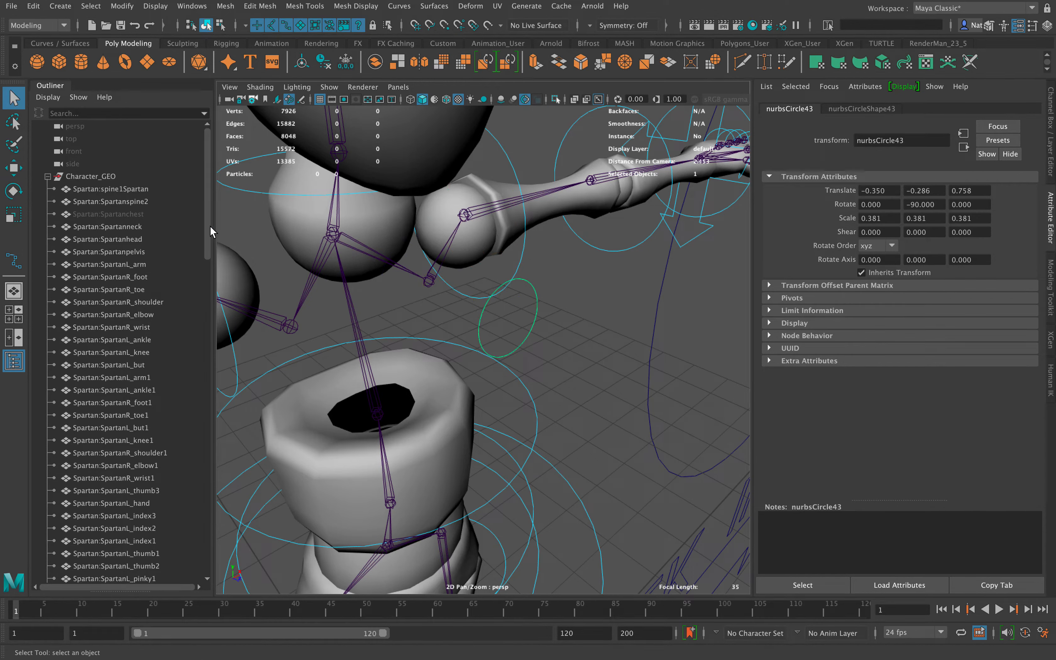
# Show the hidden Spartanchest mesh again and clear the selection
pyautogui.click(118, 214)
pyautogui.hotkey('shift', 'h')
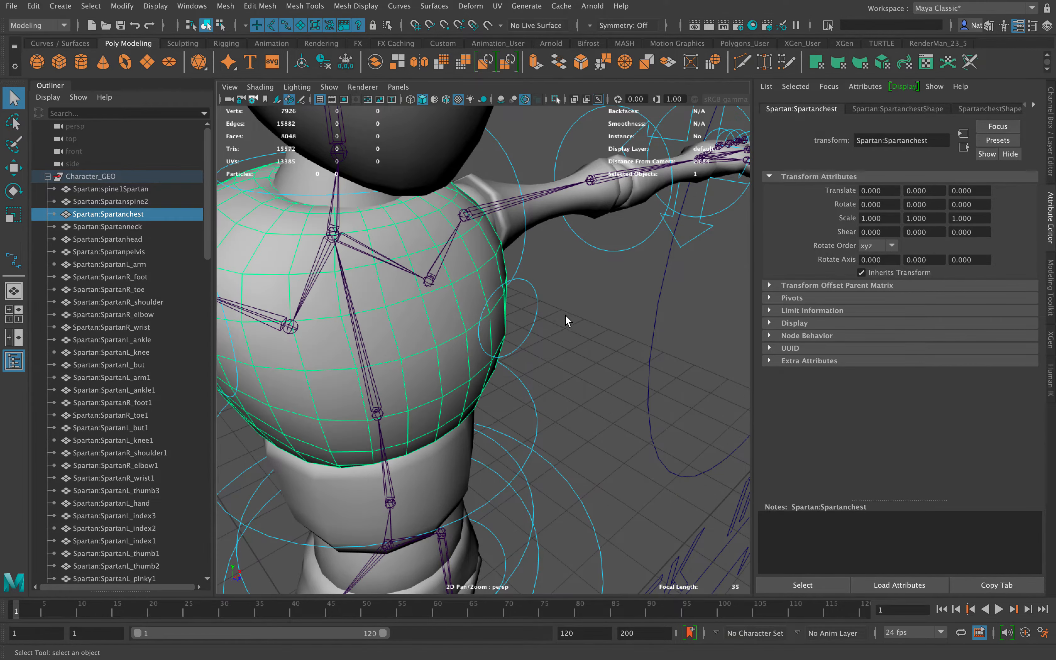
pyautogui.click(565, 315)
pyautogui.keyDown('alt'); pyautogui.moveTo(565, 314); pyautogui.dragTo(520, 295); pyautogui.keyUp('alt')
pyautogui.keyDown('alt'); pyautogui.moveTo(520, 295); pyautogui.dragTo(458, 268, button='right'); pyautogui.keyUp('alt')
# Test-rotate the left clavicle circle around its clavicle pivot and undo each rotation
pyautogui.click(472, 296)
pyautogui.press('e')
pyautogui.keyDown('alt'); pyautogui.moveTo(470, 302); pyautogui.dragTo(539, 302); pyautogui.keyUp('alt')
pyautogui.press('z')
pyautogui.moveTo(400, 178); pyautogui.dragTo(349, 280)
pyautogui.press('z')
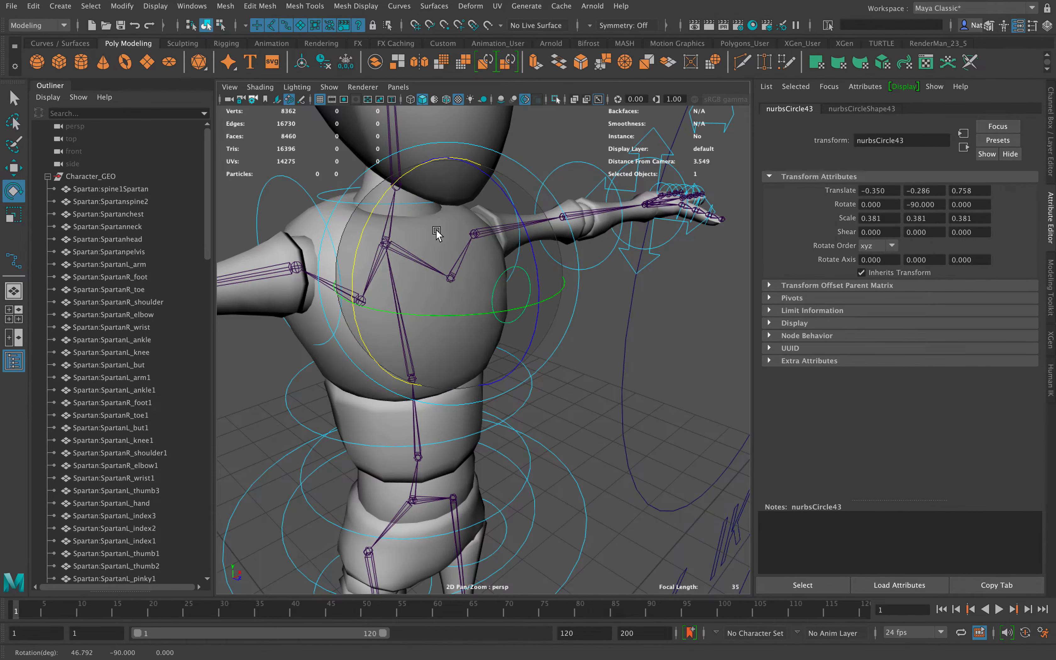
pyautogui.moveTo(529, 243); pyautogui.dragTo(413, 210)
pyautogui.press('z')
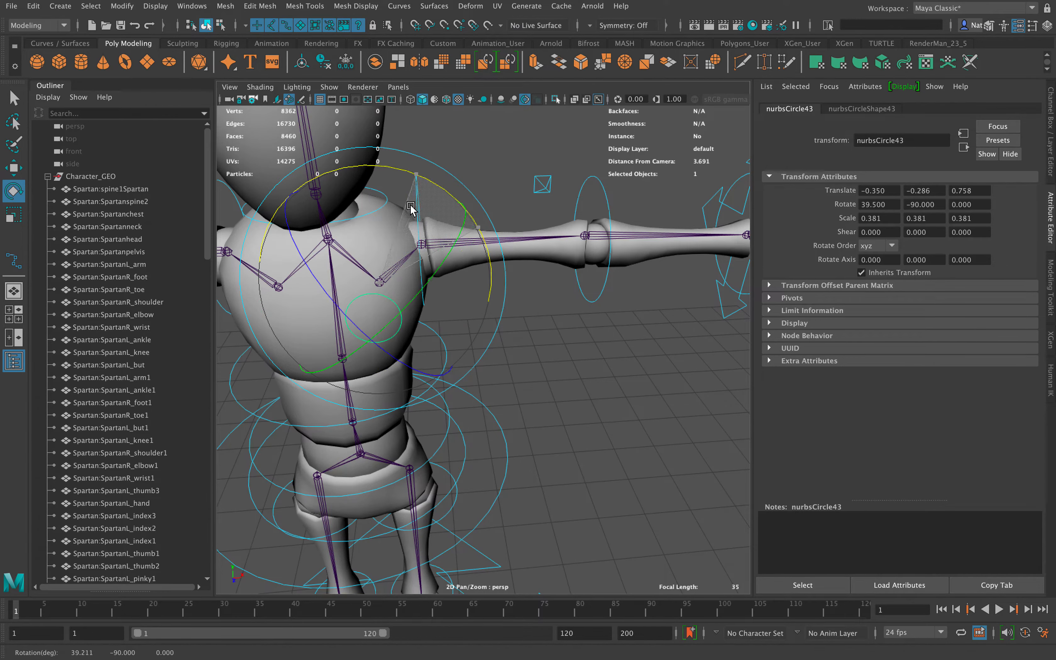
pyautogui.press('z')
# Collapse the Character_GEO group in the Outliner, turn off X-ray joints and clear the selection
pyautogui.click(525, 333)
pyautogui.keyDown('alt'); pyautogui.moveTo(525, 333); pyautogui.dragTo(481, 295); pyautogui.keyUp('alt')
pyautogui.keyDown('alt'); pyautogui.moveTo(481, 295); pyautogui.dragTo(431, 254, button='right'); pyautogui.keyUp('alt')
pyautogui.keyDown('alt'); pyautogui.moveTo(430, 254); pyautogui.dragTo(423, 258); pyautogui.keyUp('alt')
pyautogui.moveTo(208, 238); pyautogui.dragTo(204, 252)
pyautogui.moveTo(206, 245)
pyautogui.mouseDown()
pyautogui.moveTo(182, 416)
pyautogui.moveTo(204, 237)
pyautogui.mouseUp()
pyautogui.click(47, 176)
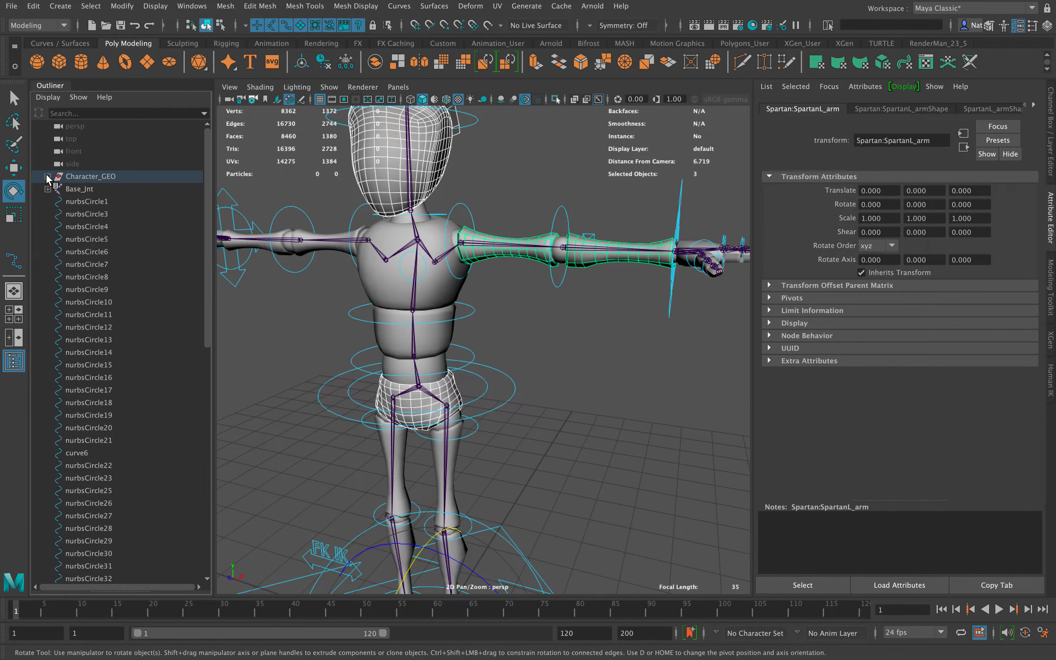
pyautogui.click(480, 306)
pyautogui.keyDown('alt'); pyautogui.moveTo(483, 308); pyautogui.dragTo(529, 303); pyautogui.keyUp('alt')
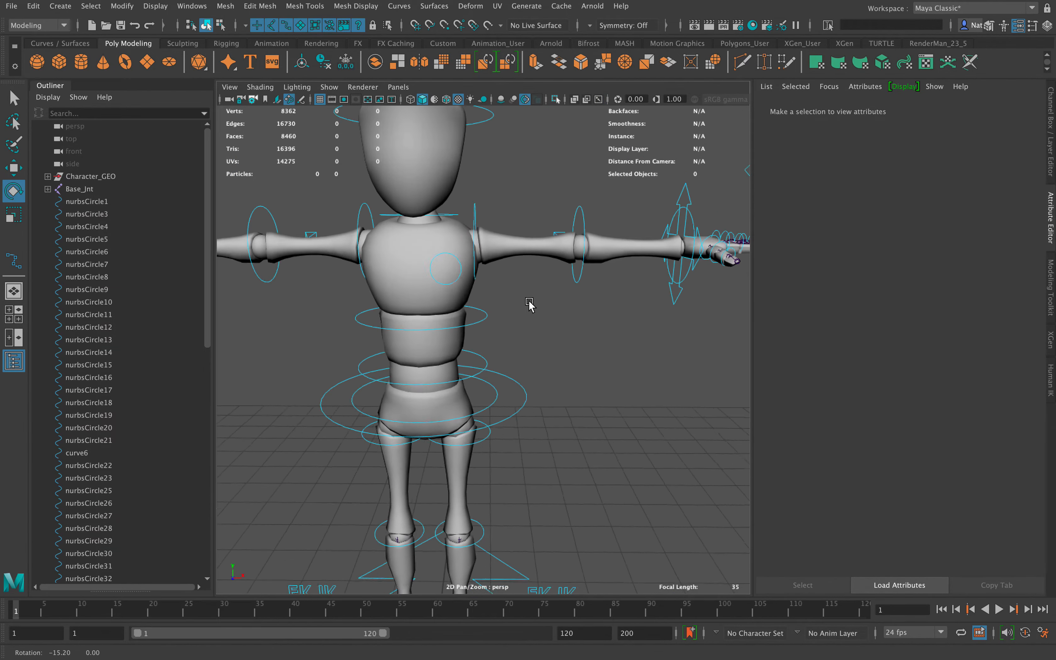
# Hide the chest mesh to expose both clavicle joints
pyautogui.keyDown('alt'); pyautogui.moveTo(467, 301); pyautogui.dragTo(509, 283, button='middle'); pyautogui.keyUp('alt')
pyautogui.scroll(3, 509, 284)
pyautogui.keyDown('alt'); pyautogui.moveTo(509, 283); pyautogui.dragTo(517, 290); pyautogui.keyUp('alt')
pyautogui.click(499, 240)
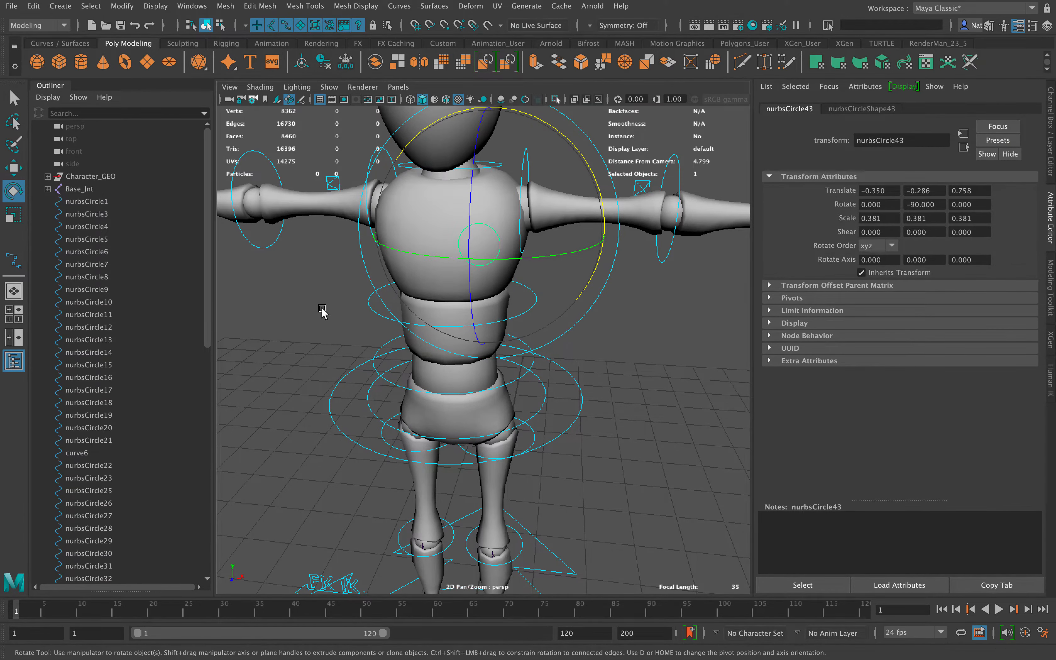
pyautogui.click(398, 246)
pyautogui.press('Delete')
# Duplicate the left clavicle circle and snap the copy by its pivot onto the right clavicle joint
pyautogui.click(489, 265)
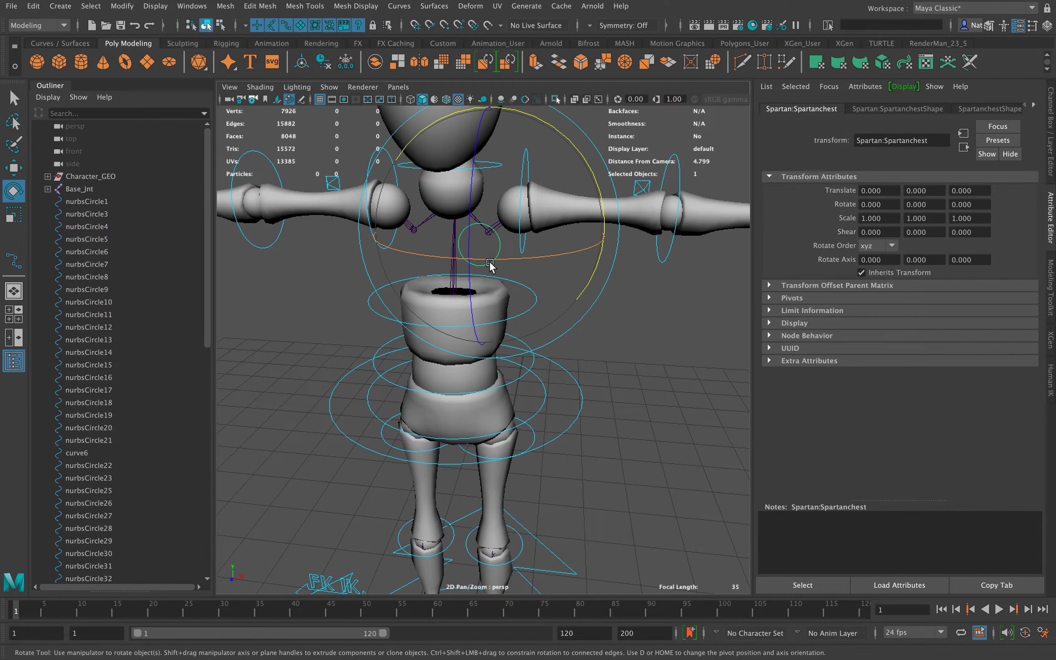
pyautogui.keyDown('alt'); pyautogui.moveTo(478, 235); pyautogui.dragTo(494, 245); pyautogui.keyUp('alt')
pyautogui.hotkey('ctrl', 'd')
pyautogui.press('w')
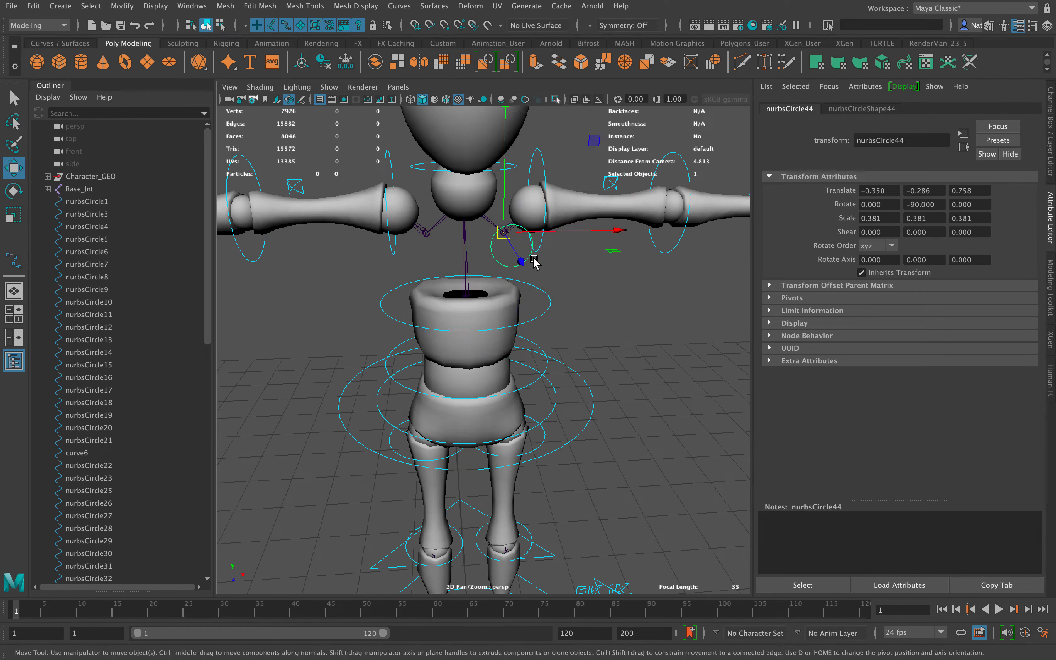
pyautogui.moveTo(506, 231); pyautogui.dragTo(426, 236)
pyautogui.press('v')
pyautogui.click(563, 280)
pyautogui.keyDown('alt'); pyautogui.moveTo(563, 280); pyautogui.dragTo(532, 265); pyautogui.keyUp('alt')
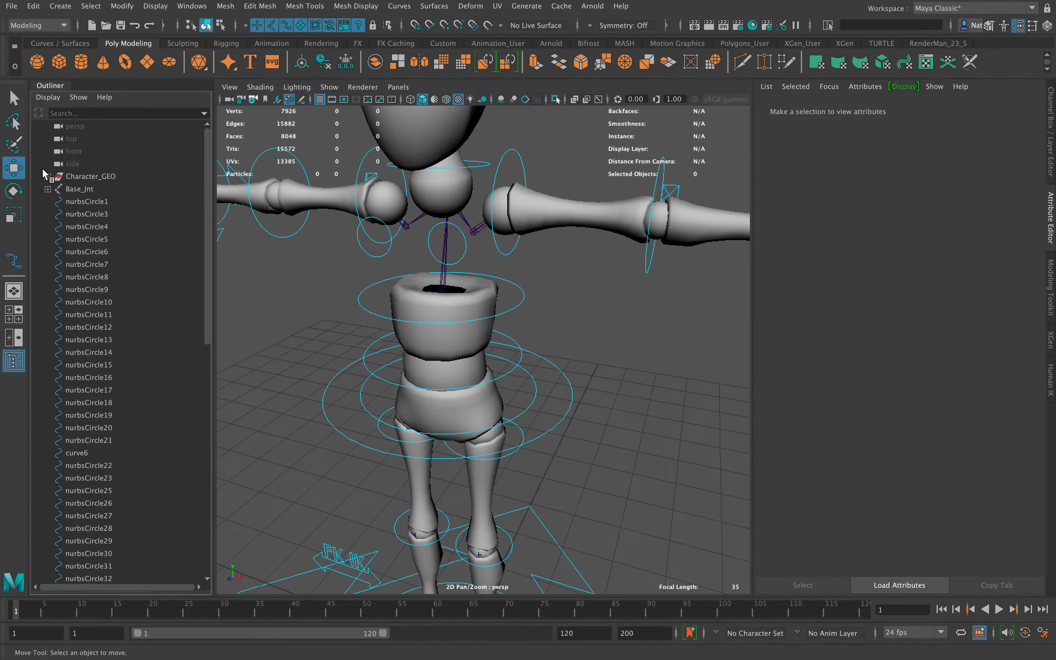
# Expand Character_GEO, unhide the Spartanchest mesh and clear the selection
pyautogui.click(47, 176)
pyautogui.click(83, 214)
pyautogui.hotkey('shift', 'h')
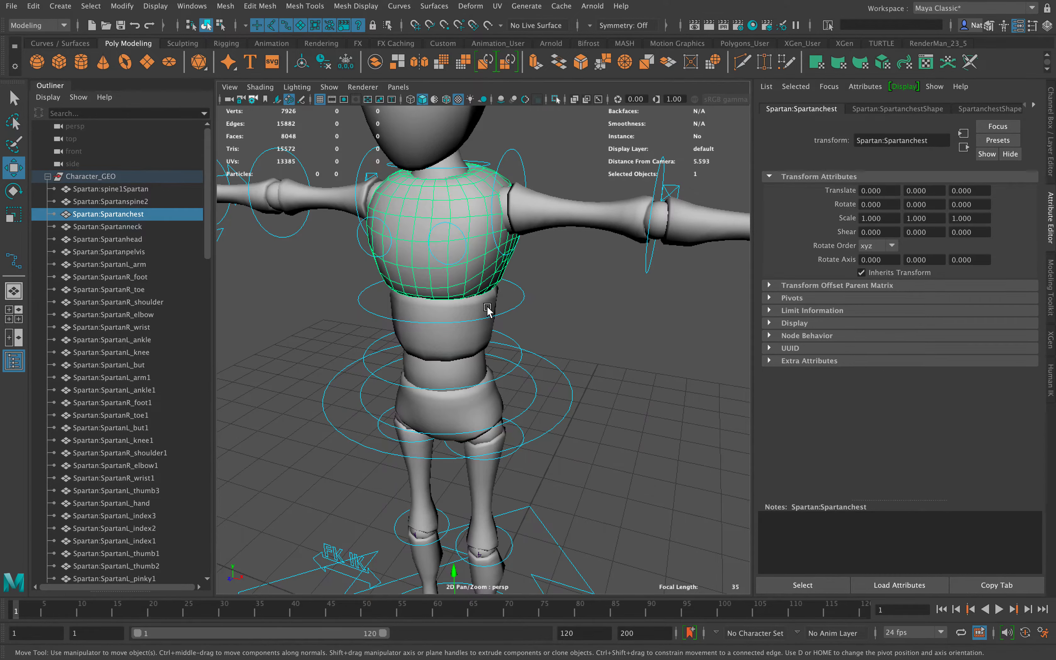
pyautogui.press('q')
pyautogui.click(576, 288)
pyautogui.keyDown('alt'); pyautogui.moveTo(576, 288); pyautogui.dragTo(523, 268); pyautogui.keyUp('alt')
pyautogui.keyDown('alt'); pyautogui.moveTo(524, 268); pyautogui.dragTo(482, 238, button='right'); pyautogui.keyUp('alt')
pyautogui.keyDown('alt'); pyautogui.moveTo(483, 238); pyautogui.dragTo(465, 238, button='middle'); pyautogui.keyUp('alt')
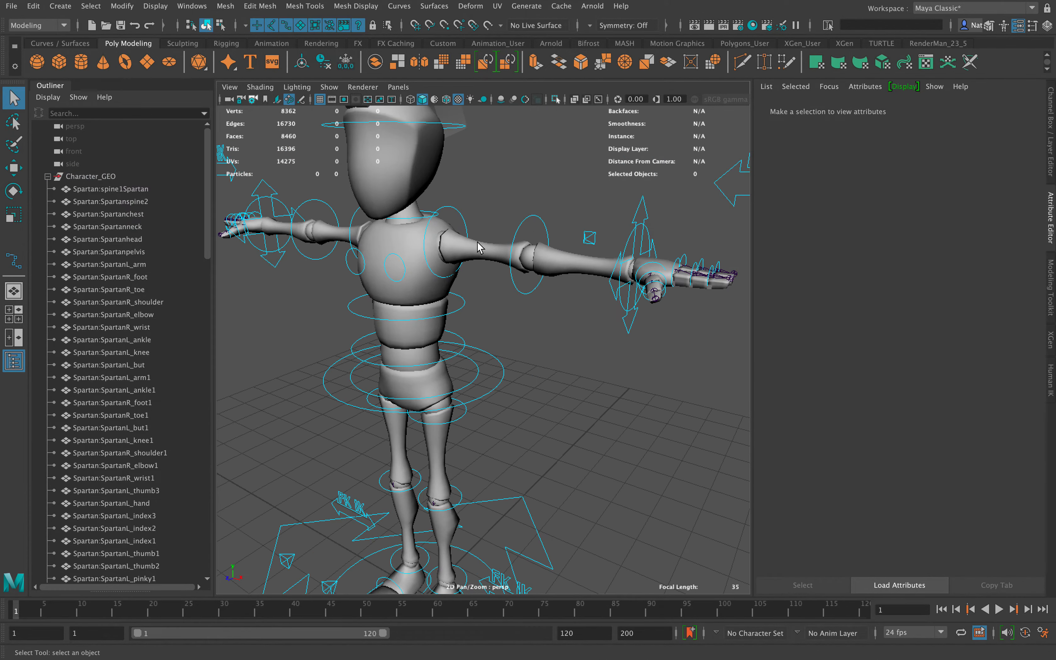
# Turn on X-ray joints for the whole character
pyautogui.keyDown('alt'); pyautogui.moveTo(465, 238); pyautogui.dragTo(496, 280); pyautogui.keyUp('alt')
pyautogui.keyDown('alt'); pyautogui.moveTo(506, 334); pyautogui.dragTo(526, 209); pyautogui.keyUp('alt')
pyautogui.click(598, 99)
pyautogui.keyDown('alt'); pyautogui.moveTo(558, 161); pyautogui.dragTo(528, 208); pyautogui.keyUp('alt')
# Select the head and upper spine circles in turn and check their pivots against the joints
pyautogui.click(526, 205)
pyautogui.press('w')
pyautogui.keyDown('alt'); pyautogui.moveTo(450, 292); pyautogui.dragTo(462, 286); pyautogui.keyUp('alt')
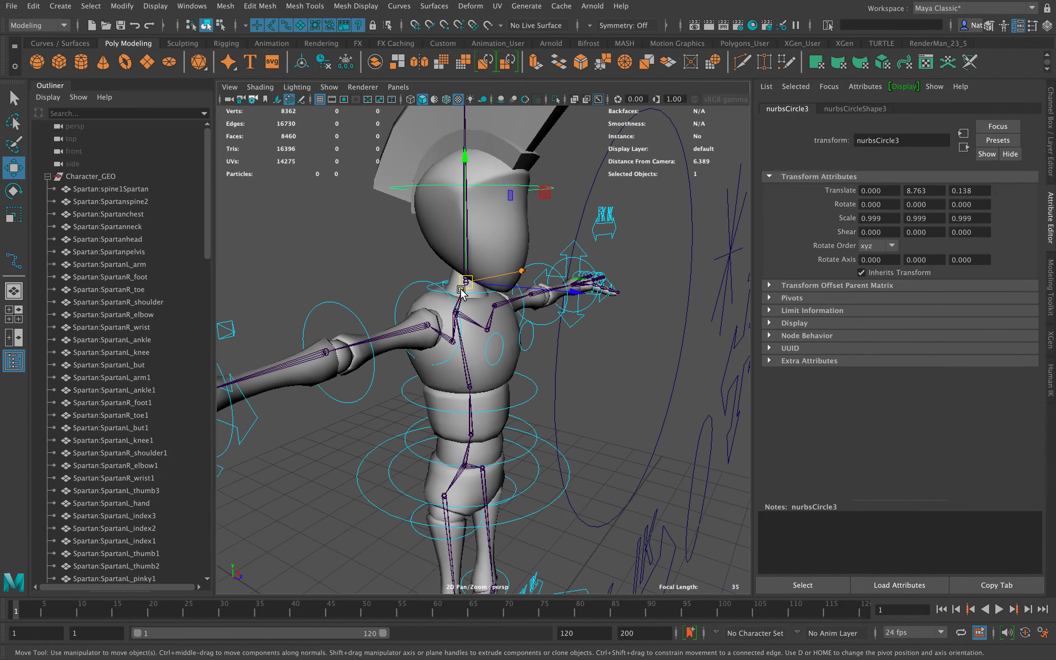
pyautogui.keyDown('alt'); pyautogui.moveTo(452, 257); pyautogui.dragTo(464, 278, button='right'); pyautogui.keyUp('alt')
pyautogui.keyDown('alt'); pyautogui.moveTo(453, 260); pyautogui.dragTo(455, 231, button='middle'); pyautogui.keyUp('alt')
pyautogui.keyDown('alt'); pyautogui.moveTo(451, 260); pyautogui.dragTo(430, 319); pyautogui.keyUp('alt')
pyautogui.click(432, 252)
pyautogui.click(495, 275)
pyautogui.keyDown('alt'); pyautogui.moveTo(430, 319); pyautogui.dragTo(456, 265, button='middle'); pyautogui.keyUp('alt')
pyautogui.keyDown('alt'); pyautogui.moveTo(506, 247); pyautogui.dragTo(518, 253); pyautogui.keyUp('alt')
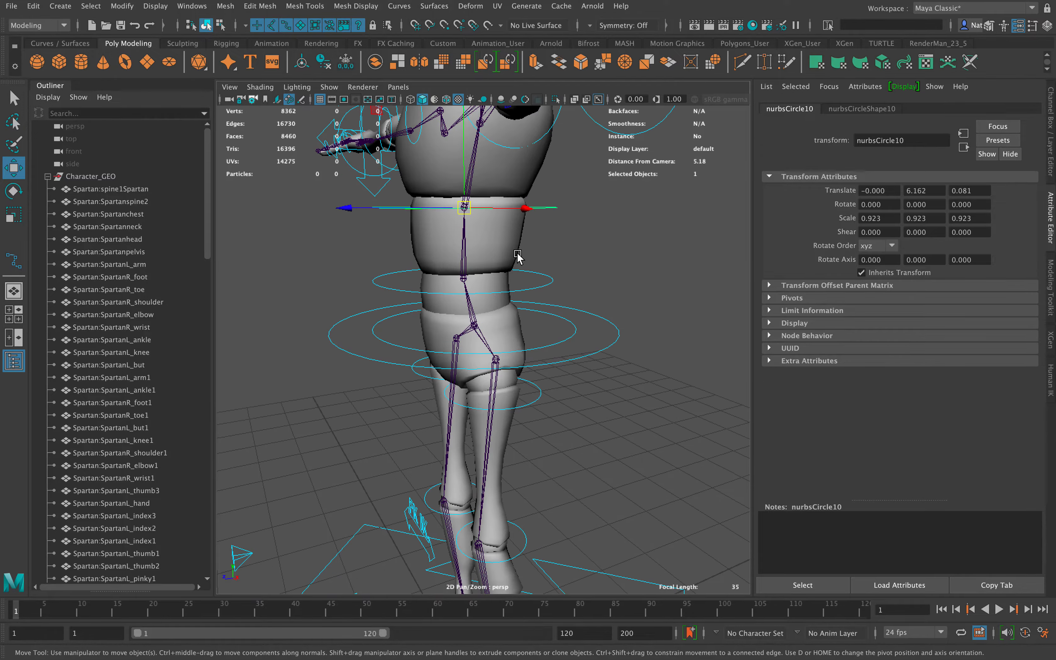
# Select the waist and the two hip circles in turn and inspect their pivots against the lower spine and pelvis joints
pyautogui.click(552, 286)
pyautogui.click(565, 342)
pyautogui.keyDown('alt'); pyautogui.moveTo(546, 327); pyautogui.dragTo(565, 340); pyautogui.keyUp('alt')
pyautogui.keyDown('alt'); pyautogui.moveTo(564, 341); pyautogui.dragTo(533, 298, button='right'); pyautogui.keyUp('alt')
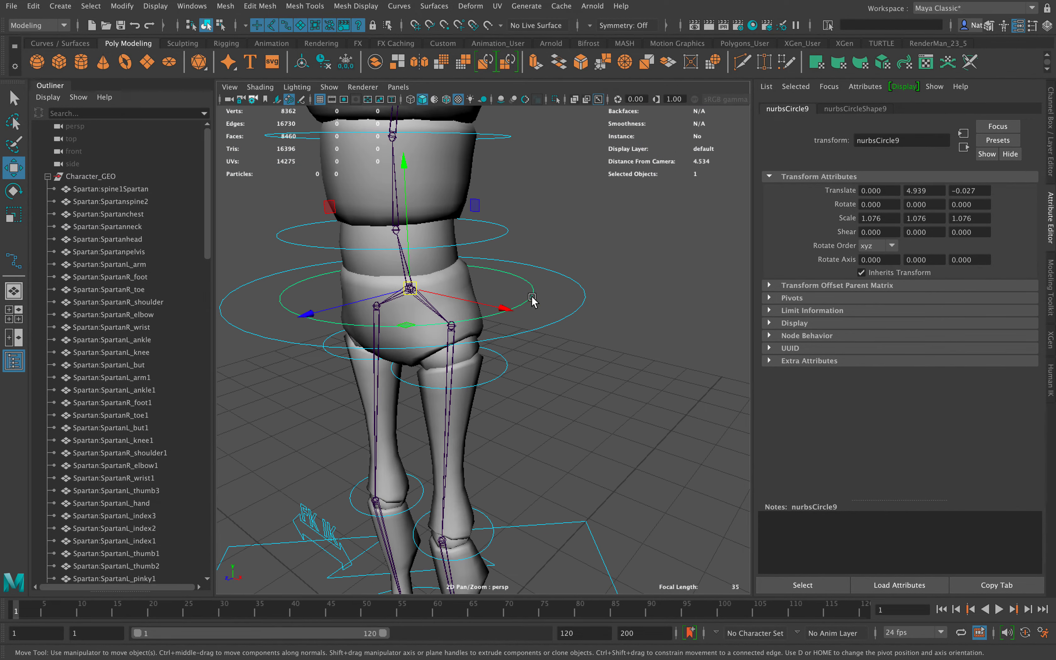
pyautogui.keyDown('alt'); pyautogui.moveTo(483, 295); pyautogui.dragTo(533, 291, button='middle'); pyautogui.keyUp('alt')
pyautogui.keyDown('alt'); pyautogui.moveTo(491, 276); pyautogui.dragTo(410, 232, button='right'); pyautogui.keyUp('alt')
pyautogui.moveTo(562, 301); pyautogui.dragTo(576, 334)
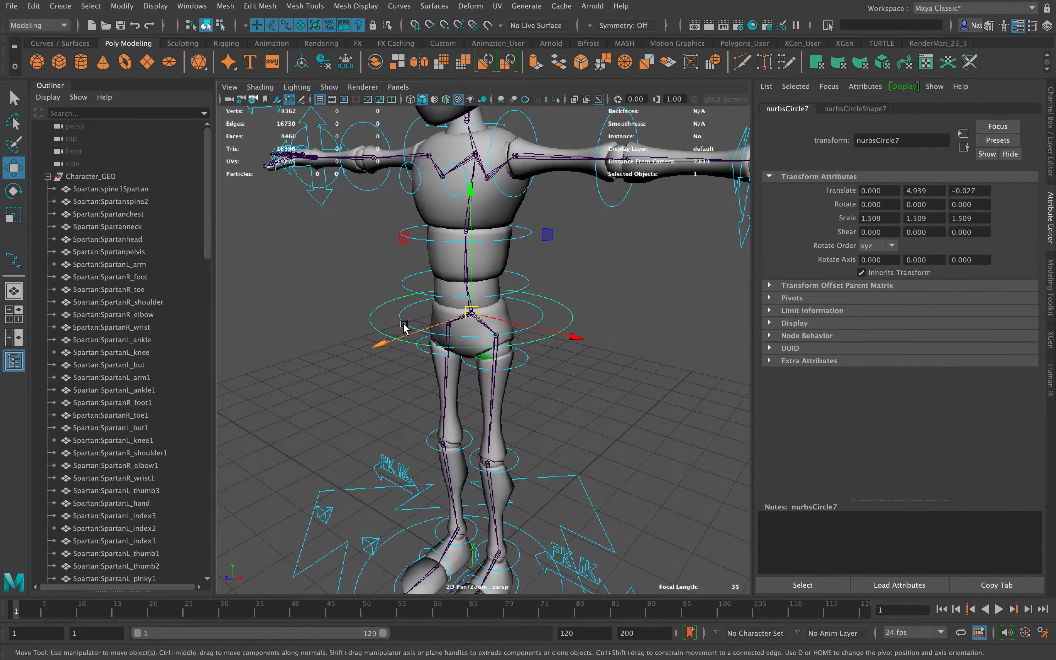
pyautogui.keyDown('alt'); pyautogui.moveTo(479, 328); pyautogui.dragTo(539, 347, button='right'); pyautogui.keyUp('alt')
pyautogui.moveTo(539, 347)
pyautogui.keyDown('alt'); pyautogui.mouseDown()
pyautogui.moveTo(530, 335)
pyautogui.moveTo(537, 347)
pyautogui.mouseUp(); pyautogui.keyUp('alt')
pyautogui.keyDown('alt'); pyautogui.moveTo(561, 308); pyautogui.dragTo(488, 288); pyautogui.keyUp('alt')
pyautogui.keyDown('alt'); pyautogui.moveTo(489, 288); pyautogui.dragTo(466, 273, button='right'); pyautogui.keyUp('alt')
pyautogui.keyDown('alt'); pyautogui.moveTo(576, 297); pyautogui.dragTo(589, 264, button='middle'); pyautogui.keyUp('alt')
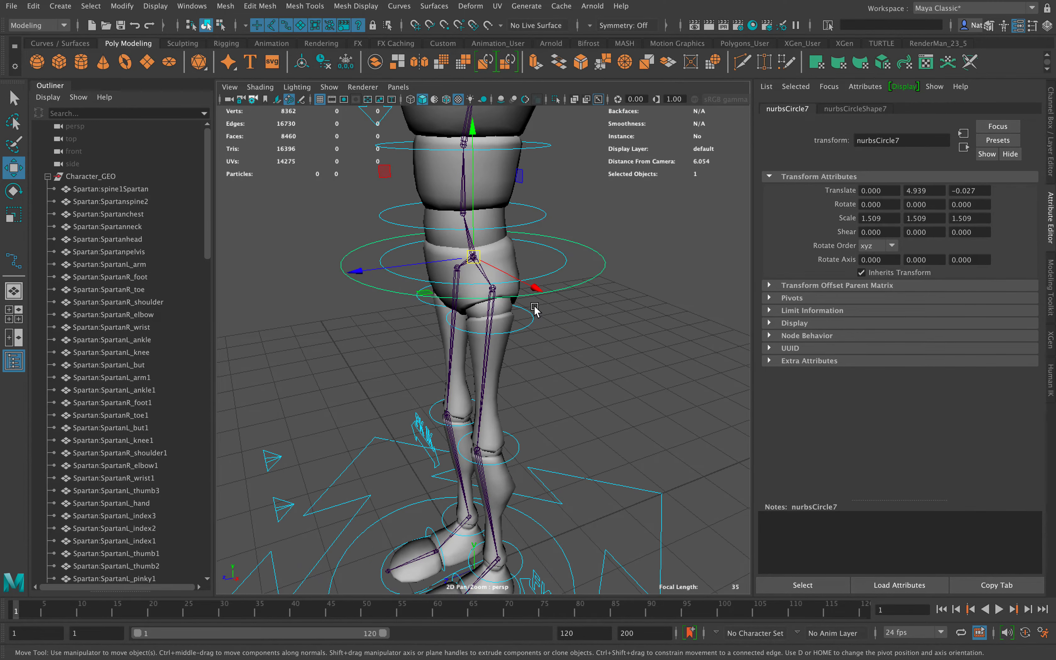
# Examine how the knee, ankle and foot controls sit around the leg joints
pyautogui.keyDown('alt'); pyautogui.moveTo(535, 306); pyautogui.dragTo(610, 311); pyautogui.keyUp('alt')
pyautogui.keyDown('alt'); pyautogui.moveTo(458, 371); pyautogui.dragTo(429, 260, button='middle'); pyautogui.keyUp('alt')
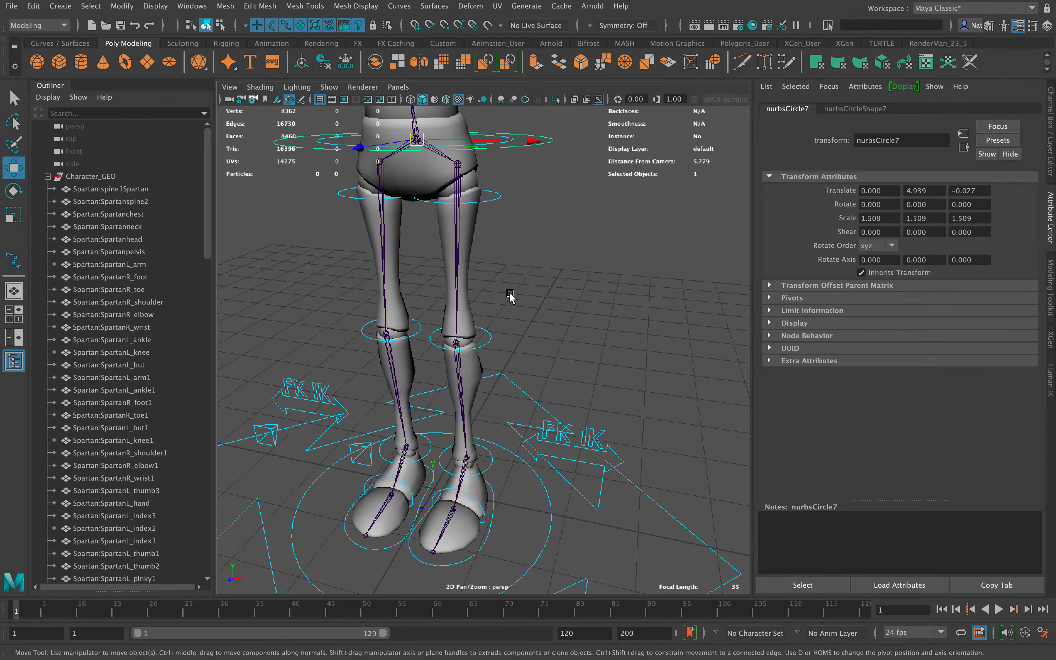
pyautogui.keyDown('alt'); pyautogui.moveTo(432, 347); pyautogui.dragTo(455, 368); pyautogui.keyUp('alt')
pyautogui.scroll(-5, 502, 332)
pyautogui.keyDown('alt'); pyautogui.moveTo(502, 332); pyautogui.dragTo(478, 293); pyautogui.keyUp('alt')
pyautogui.keyDown('alt'); pyautogui.moveTo(430, 343); pyautogui.dragTo(468, 297); pyautogui.keyUp('alt')
pyautogui.press('q')
pyautogui.scroll(-4, 468, 313)
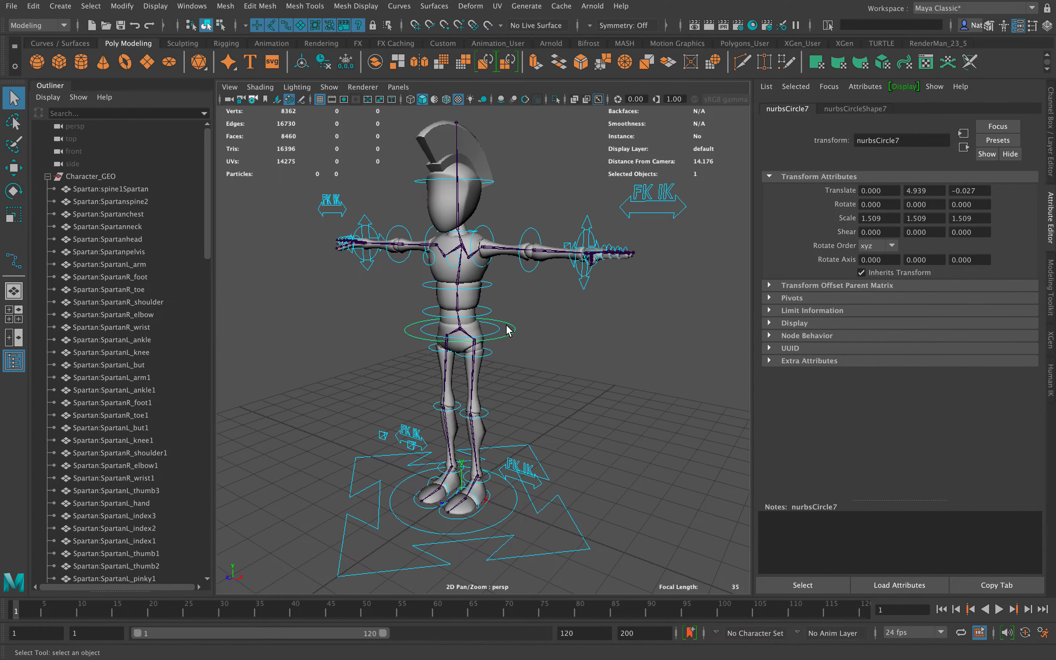
# Clear the selection and review the complete set of body controls from several angles and distances
pyautogui.click(560, 318)
pyautogui.keyDown('alt'); pyautogui.moveTo(561, 318); pyautogui.dragTo(511, 297); pyautogui.keyUp('alt')
pyautogui.keyDown('alt'); pyautogui.moveTo(509, 290); pyautogui.dragTo(445, 175, button='right'); pyautogui.keyUp('alt')
pyautogui.keyDown('alt'); pyautogui.moveTo(525, 276); pyautogui.dragTo(425, 231, button='middle'); pyautogui.keyUp('alt')
pyautogui.keyDown('alt'); pyautogui.moveTo(490, 273); pyautogui.dragTo(502, 273); pyautogui.keyUp('alt')
pyautogui.keyDown('alt'); pyautogui.moveTo(501, 273); pyautogui.dragTo(447, 212, button='right'); pyautogui.keyUp('alt')
pyautogui.keyDown('alt'); pyautogui.moveTo(438, 246); pyautogui.dragTo(503, 312, button='middle'); pyautogui.keyUp('alt')
pyautogui.keyDown('alt'); pyautogui.moveTo(436, 280); pyautogui.dragTo(457, 318, button='right'); pyautogui.keyUp('alt')
pyautogui.keyDown('alt'); pyautogui.moveTo(355, 277); pyautogui.dragTo(466, 314, button='middle'); pyautogui.keyUp('alt')
pyautogui.keyDown('alt'); pyautogui.moveTo(466, 314); pyautogui.dragTo(441, 311); pyautogui.keyUp('alt')
pyautogui.keyDown('alt'); pyautogui.moveTo(450, 305); pyautogui.dragTo(451, 341, button='middle'); pyautogui.keyUp('alt')
pyautogui.keyDown('alt'); pyautogui.moveTo(450, 341); pyautogui.dragTo(401, 261, button='right'); pyautogui.keyUp('alt')
pyautogui.keyDown('alt'); pyautogui.moveTo(295, 341); pyautogui.dragTo(396, 318, button='middle'); pyautogui.keyUp('alt')
pyautogui.keyDown('alt'); pyautogui.moveTo(350, 300); pyautogui.dragTo(412, 330); pyautogui.keyUp('alt')
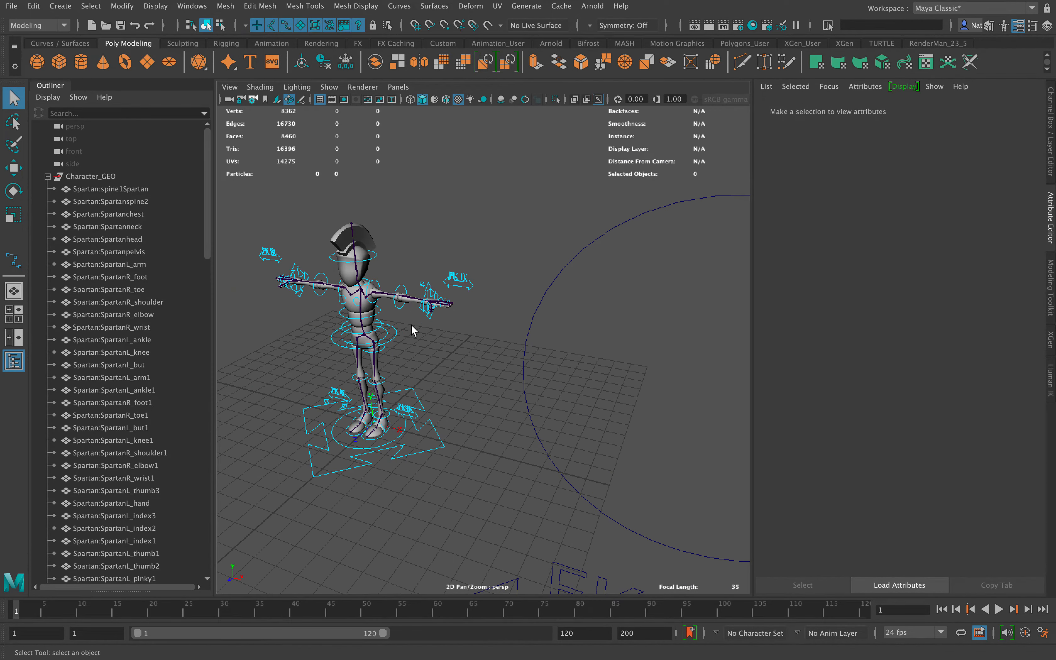
# Select and frame the large circle beside the character, curve24, and open its curveShape24 attributes
pyautogui.keyDown('alt'); pyautogui.moveTo(482, 357); pyautogui.dragTo(395, 327, button='middle'); pyautogui.keyUp('alt')
pyautogui.keyDown('alt'); pyautogui.moveTo(395, 327); pyautogui.dragTo(450, 299); pyautogui.keyUp('alt')
pyautogui.keyDown('alt'); pyautogui.moveTo(451, 300); pyautogui.dragTo(394, 324, button='middle'); pyautogui.keyUp('alt')
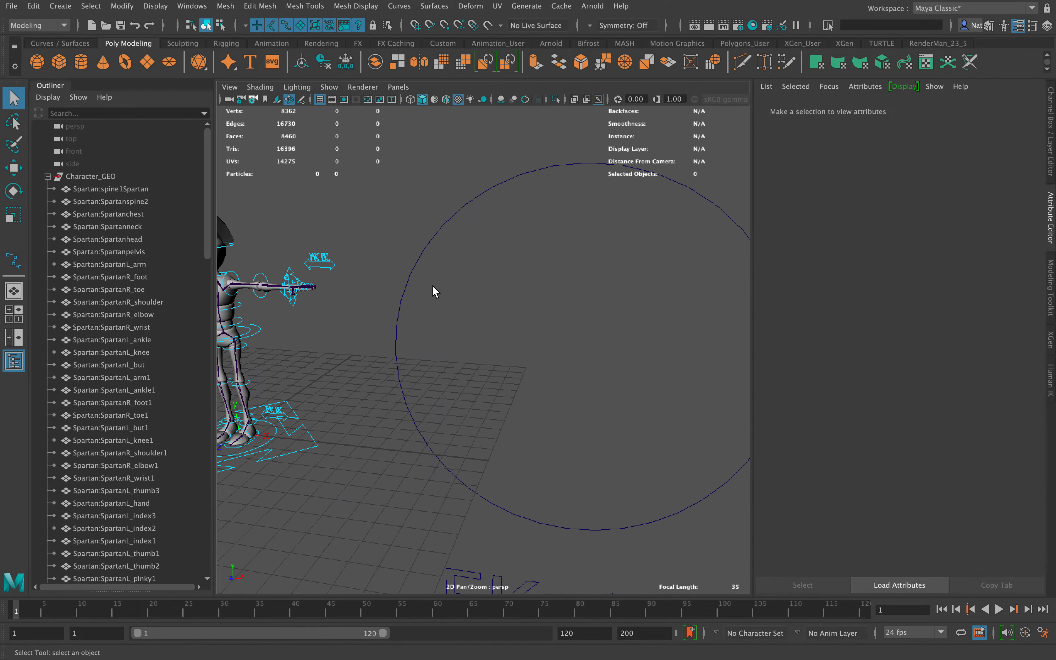
pyautogui.click(406, 285)
pyautogui.press('f')
pyautogui.keyDown('alt'); pyautogui.moveTo(562, 305); pyautogui.dragTo(450, 198, button='right'); pyautogui.keyUp('alt')
pyautogui.keyDown('alt'); pyautogui.moveTo(549, 371); pyautogui.dragTo(492, 313, button='right'); pyautogui.keyUp('alt')
pyautogui.keyDown('alt'); pyautogui.moveTo(439, 271); pyautogui.dragTo(476, 328, button='right'); pyautogui.keyUp('alt')
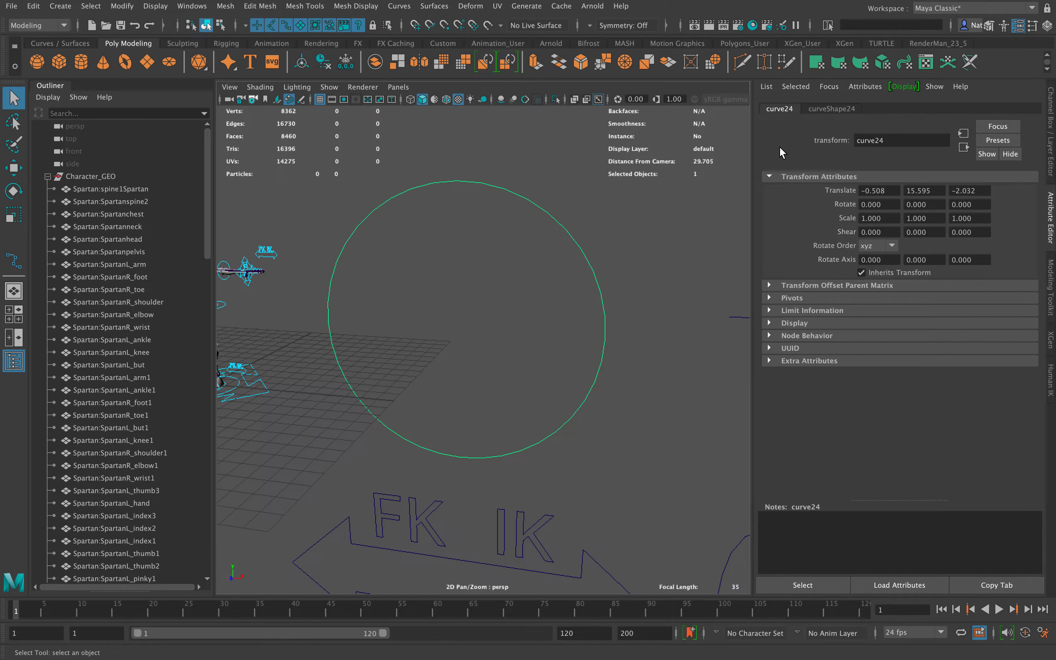
pyautogui.click(829, 110)
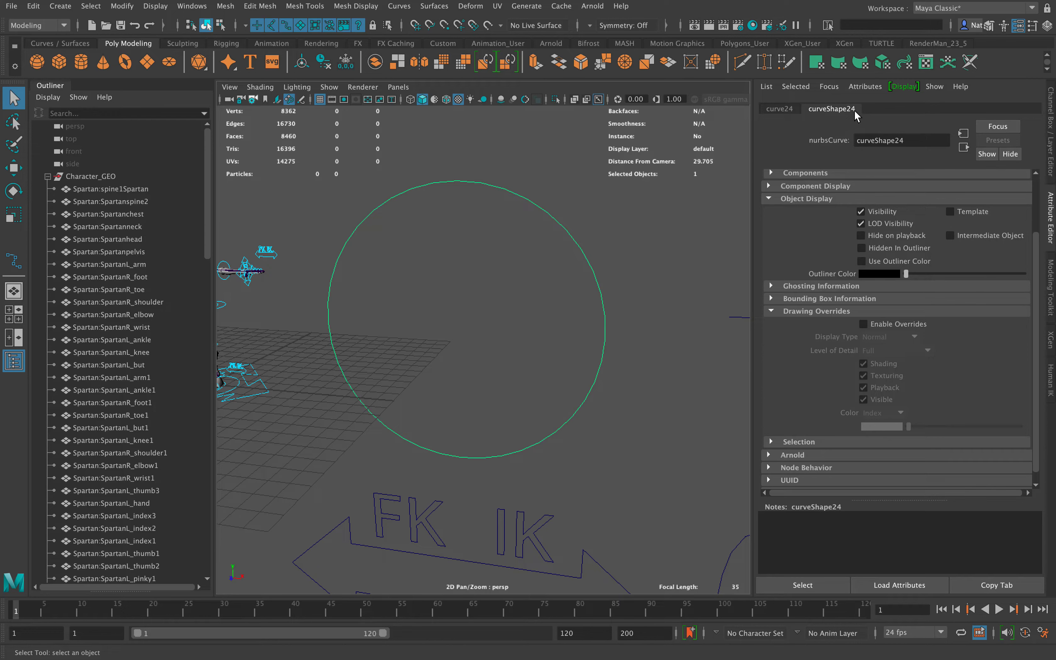
# Expand the Object Display and Drawing Overrides settings of curveShape24
pyautogui.keyDown('alt'); pyautogui.moveTo(620, 284); pyautogui.dragTo(625, 294); pyautogui.keyUp('alt')
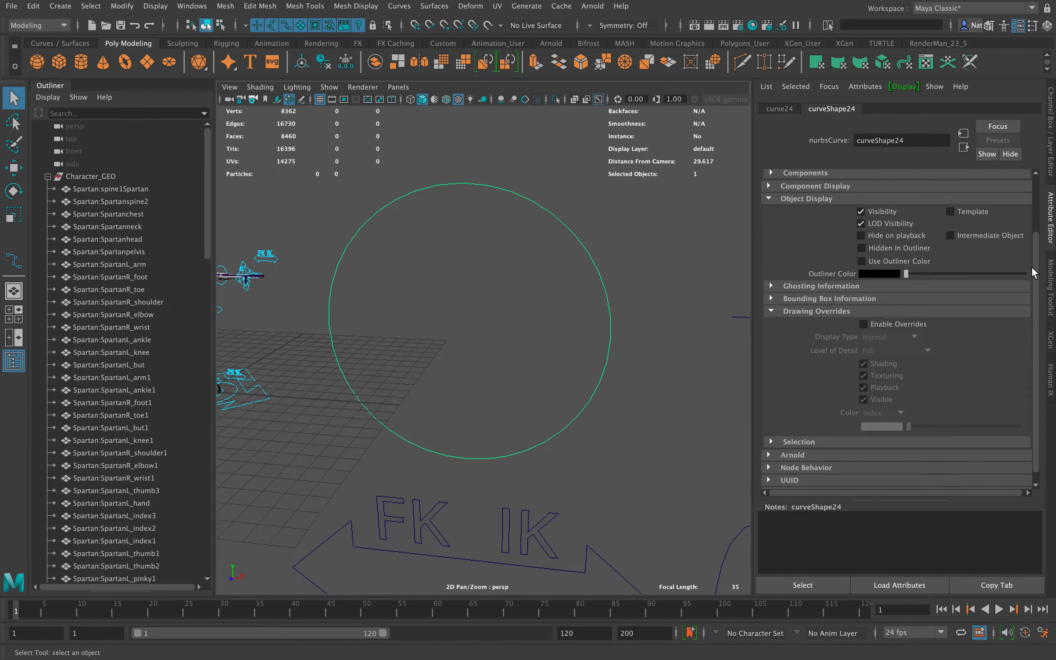
pyautogui.scroll(-1, 1031, 267)
pyautogui.click(773, 191)
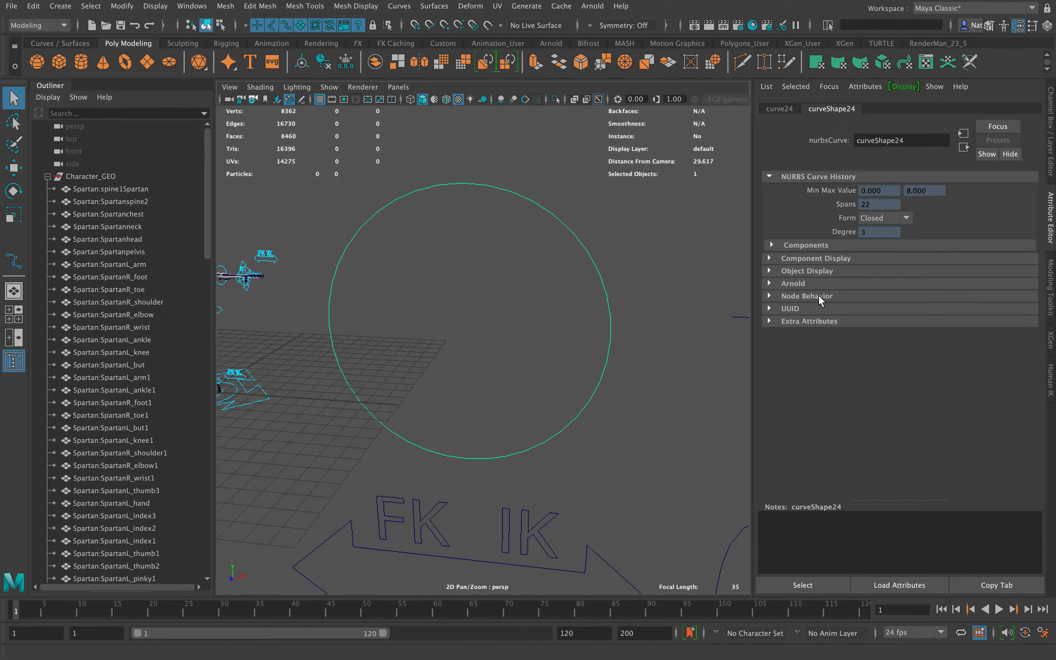
pyautogui.click(770, 270)
pyautogui.scroll(-5, 1030, 249)
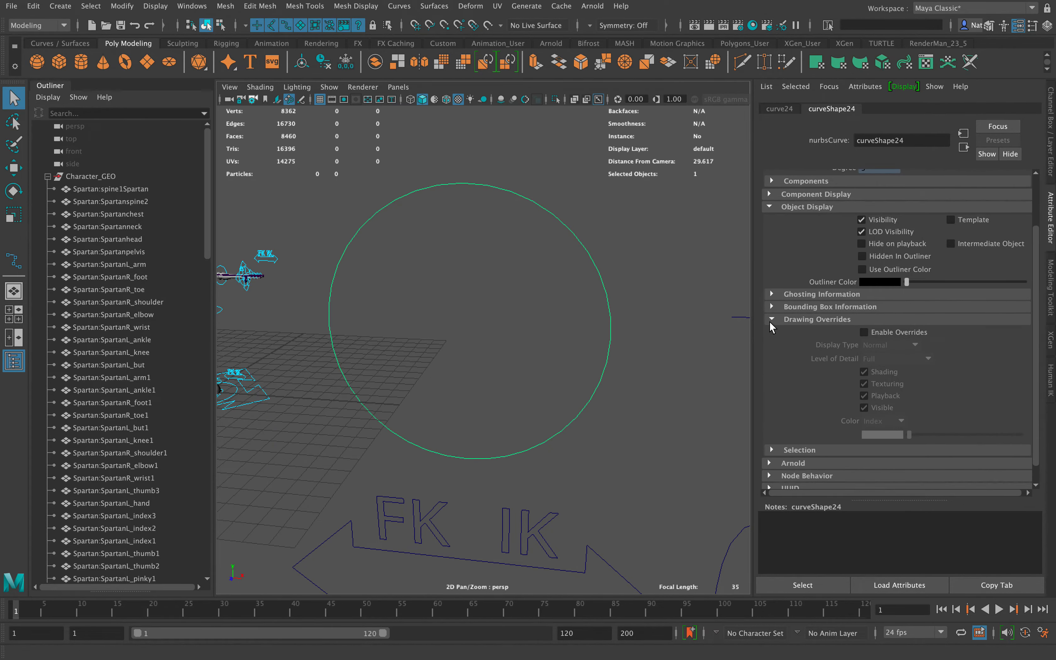
pyautogui.click(771, 320)
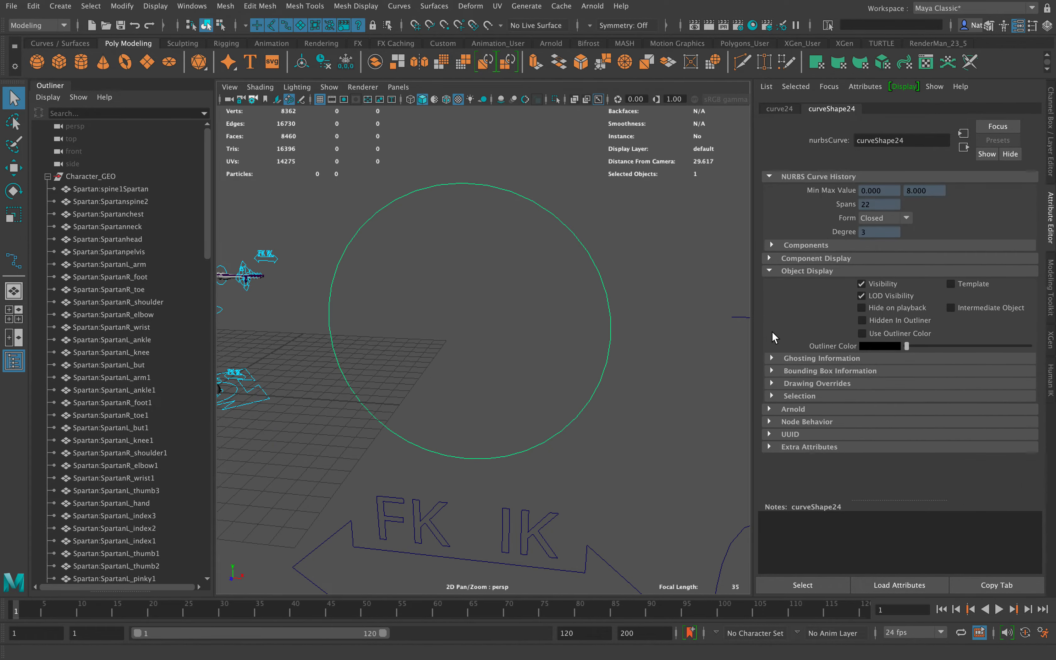
pyautogui.click(772, 384)
pyautogui.scroll(-5, 1033, 313)
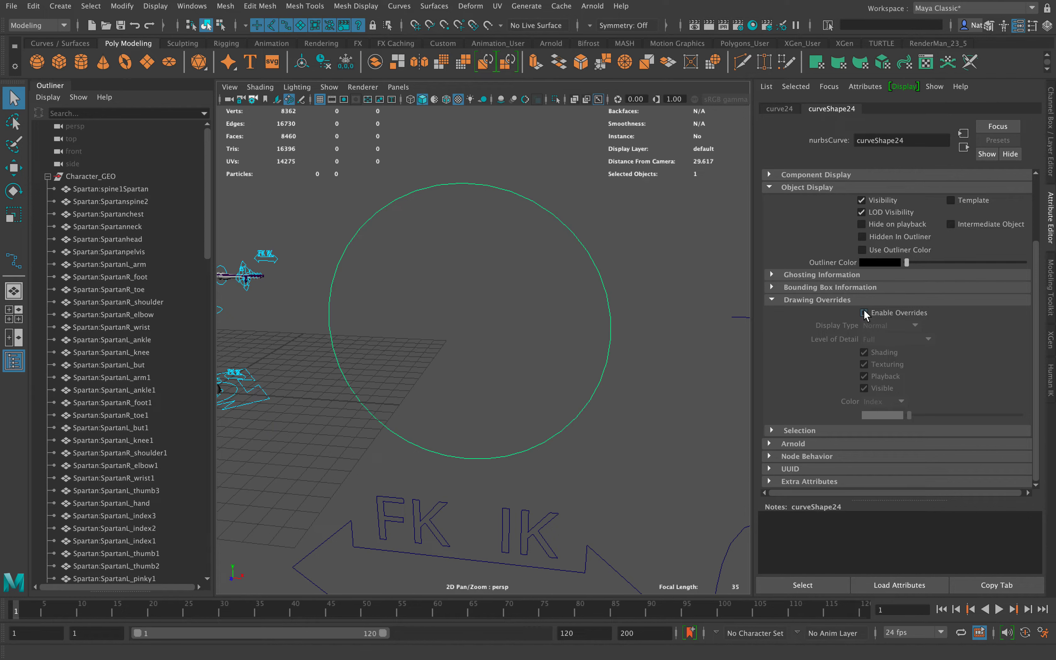
# Enable drawing overrides for curveShape24, set its index colour to light blue, and clear the selection
pyautogui.click(864, 313)
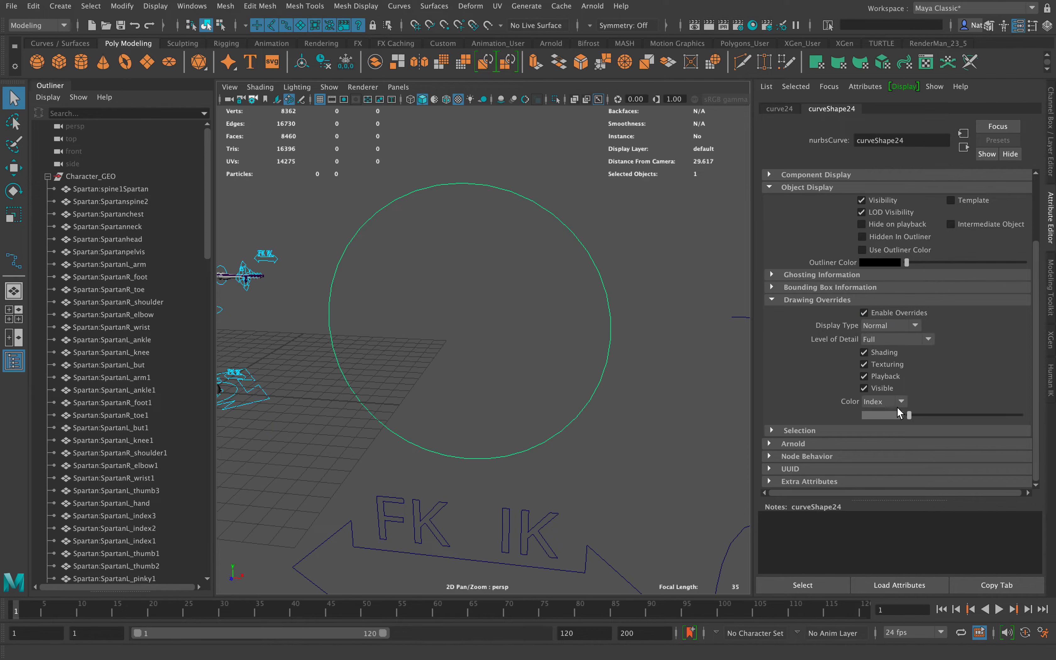
pyautogui.moveTo(910, 414); pyautogui.dragTo(965, 416)
pyautogui.click(601, 454)
# Set the drawing override colour of the character's left hip control circle to yellow
pyautogui.keyDown('alt'); pyautogui.moveTo(386, 349); pyautogui.dragTo(465, 339, button='middle'); pyautogui.keyUp('alt')
pyautogui.keyDown('alt'); pyautogui.moveTo(465, 339); pyautogui.dragTo(420, 313); pyautogui.keyUp('alt')
pyautogui.keyDown('alt'); pyautogui.moveTo(539, 312); pyautogui.dragTo(440, 278, button='middle'); pyautogui.keyUp('alt')
pyautogui.keyDown('alt'); pyautogui.moveTo(440, 279); pyautogui.dragTo(493, 259); pyautogui.keyUp('alt')
pyautogui.keyDown('alt'); pyautogui.moveTo(507, 244); pyautogui.dragTo(476, 231, button='right'); pyautogui.keyUp('alt')
pyautogui.keyDown('alt'); pyautogui.moveTo(459, 237); pyautogui.dragTo(475, 230, button='middle'); pyautogui.keyUp('alt')
pyautogui.keyDown('alt'); pyautogui.moveTo(412, 309); pyautogui.dragTo(499, 313, button='middle'); pyautogui.keyUp('alt')
pyautogui.keyDown('alt'); pyautogui.moveTo(403, 321); pyautogui.dragTo(450, 363, button='right'); pyautogui.keyUp('alt')
pyautogui.keyDown('alt'); pyautogui.moveTo(388, 309); pyautogui.dragTo(464, 375, button='middle'); pyautogui.keyUp('alt')
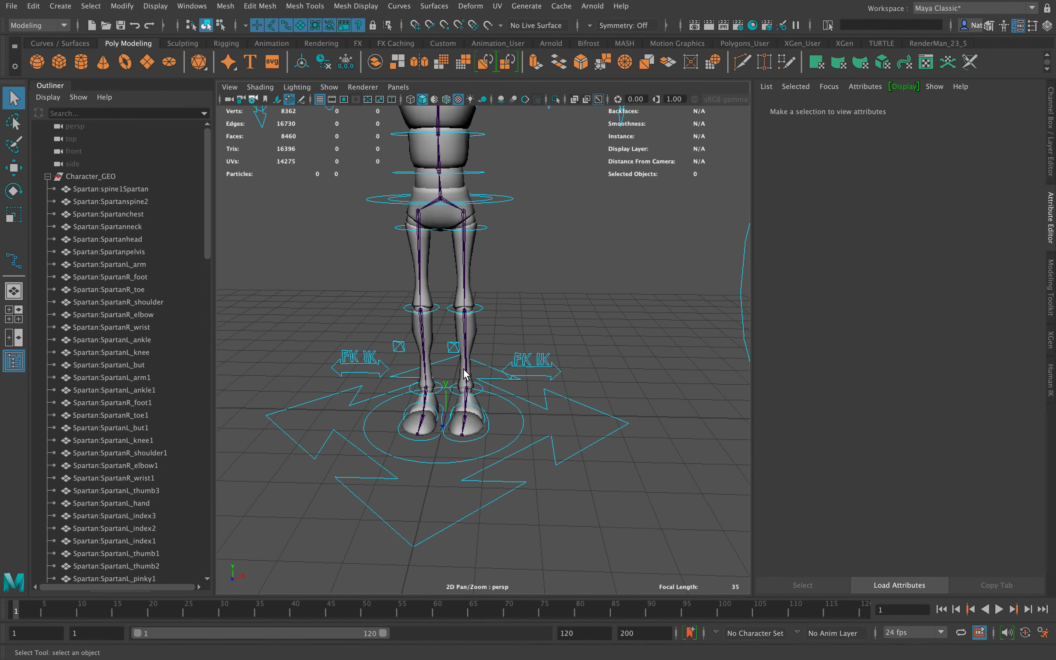
pyautogui.keyDown('alt'); pyautogui.moveTo(464, 375); pyautogui.dragTo(424, 363); pyautogui.keyUp('alt')
pyautogui.keyDown('alt'); pyautogui.moveTo(410, 354); pyautogui.dragTo(449, 366, button='middle'); pyautogui.keyUp('alt')
pyautogui.keyDown('alt'); pyautogui.moveTo(450, 367); pyautogui.dragTo(469, 318, button='right'); pyautogui.keyUp('alt')
pyautogui.click(477, 284)
pyautogui.keyDown('alt'); pyautogui.moveTo(469, 317); pyautogui.dragTo(457, 315, button='middle'); pyautogui.keyUp('alt')
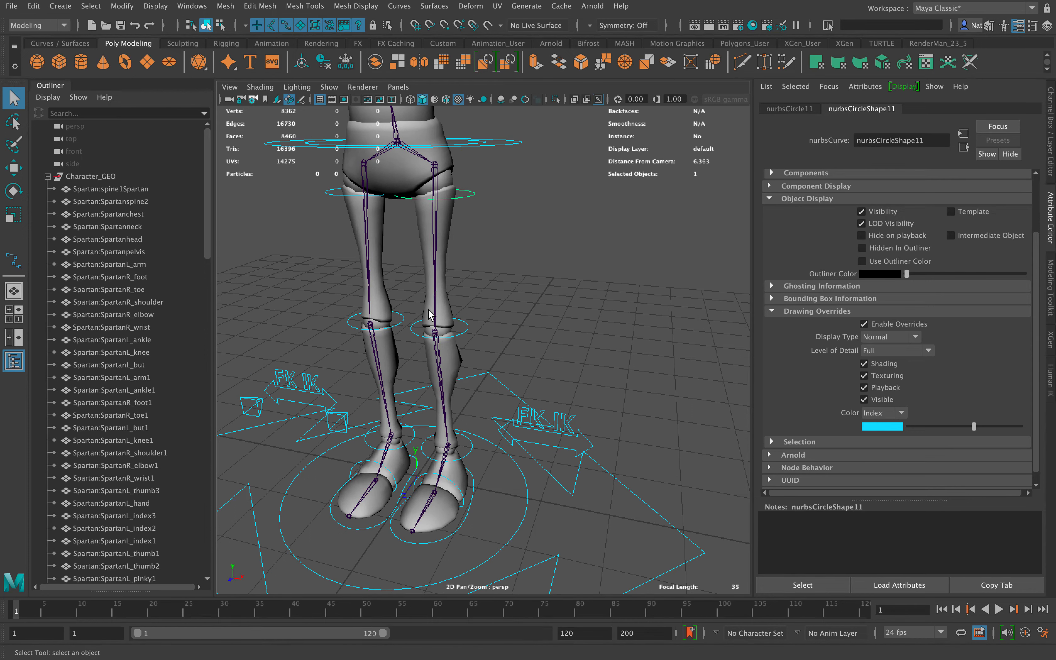
pyautogui.moveTo(976, 424); pyautogui.dragTo(968, 427)
pyautogui.click(455, 226)
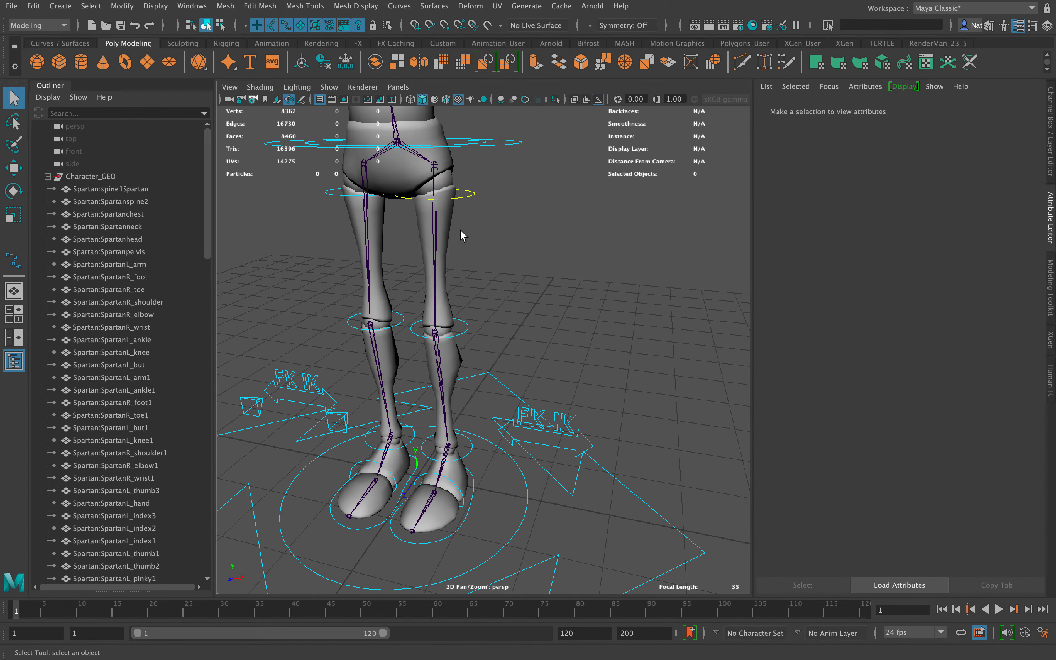
# Set the drawing override colour of the character's left knee control circle to yellow
pyautogui.click(465, 324)
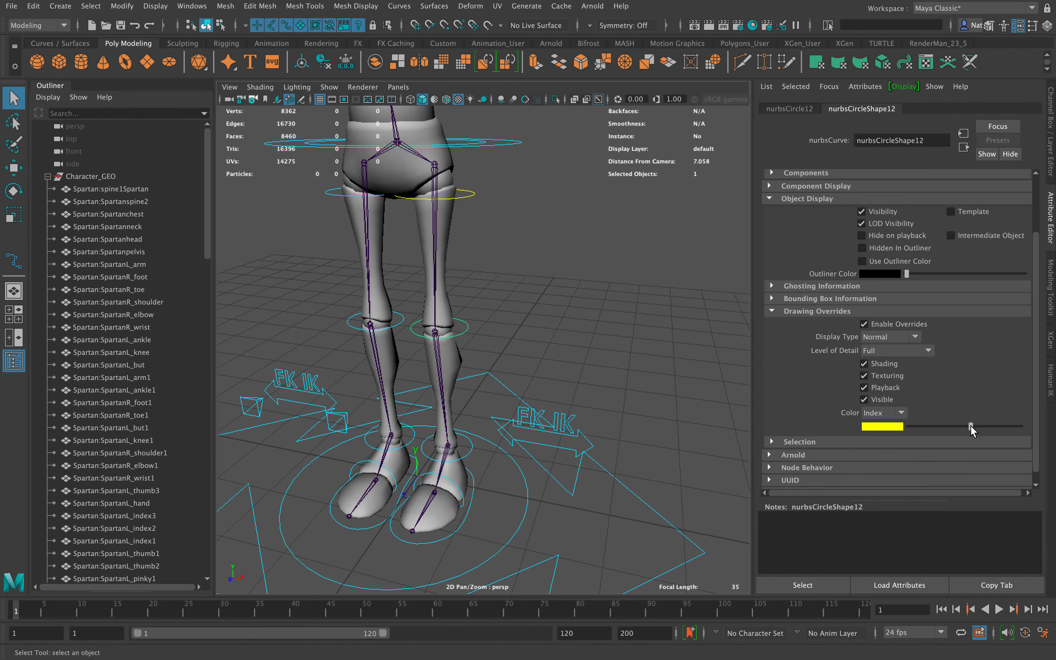
pyautogui.click(454, 406)
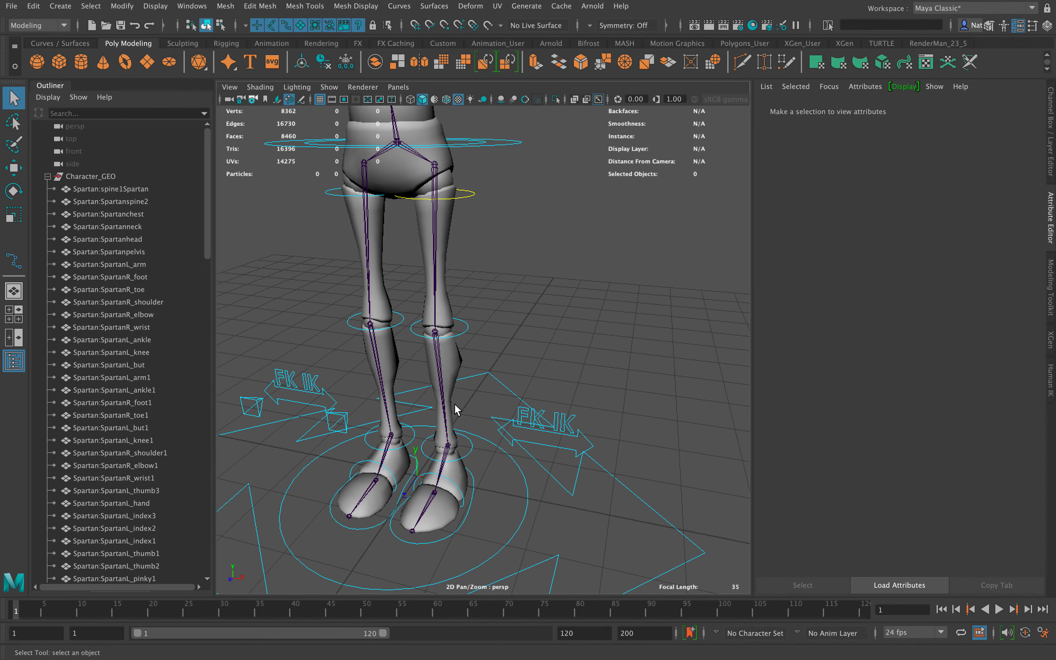
pyautogui.click(468, 331)
pyautogui.moveTo(970, 425); pyautogui.dragTo(968, 426)
pyautogui.click(595, 345)
pyautogui.click(465, 332)
pyautogui.moveTo(972, 427); pyautogui.dragTo(969, 427)
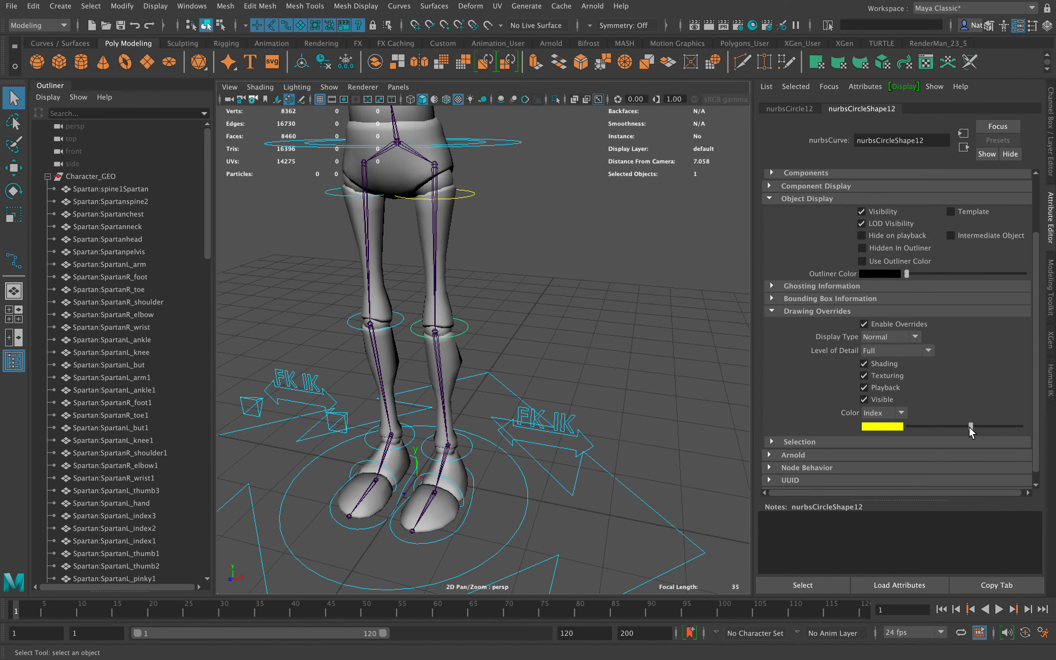
pyautogui.click(658, 342)
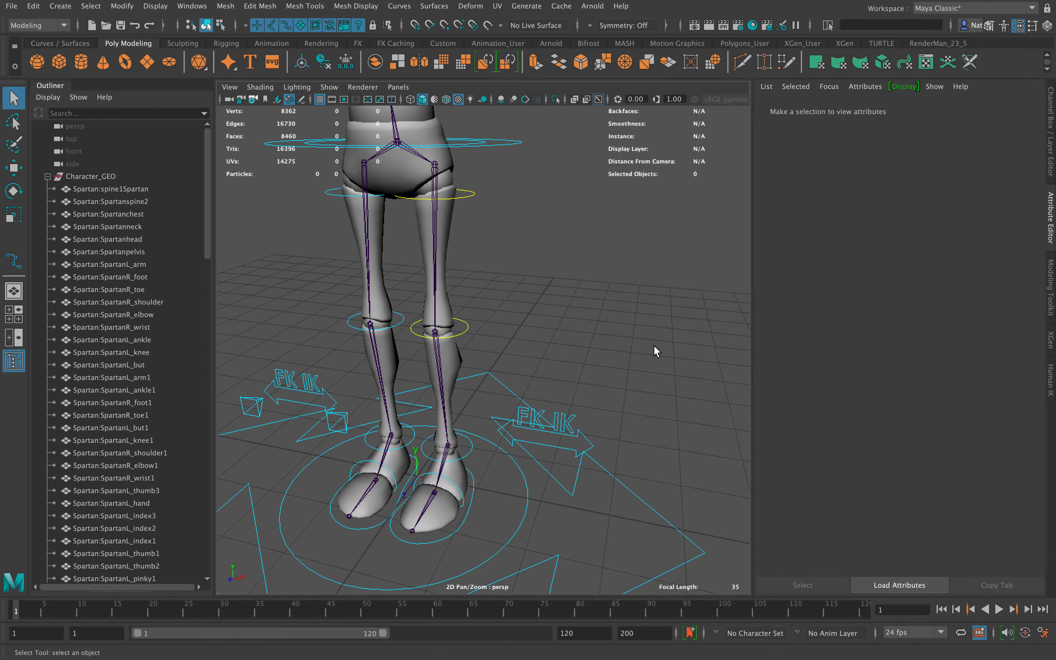
# Set the drawing override colour of the character's left ankle control circle to yellow
pyautogui.keyDown('alt'); pyautogui.moveTo(468, 374); pyautogui.dragTo(478, 328, button='middle'); pyautogui.keyUp('alt')
pyautogui.keyDown('alt'); pyautogui.moveTo(478, 328); pyautogui.dragTo(497, 360, button='right'); pyautogui.keyUp('alt')
pyautogui.click(522, 356)
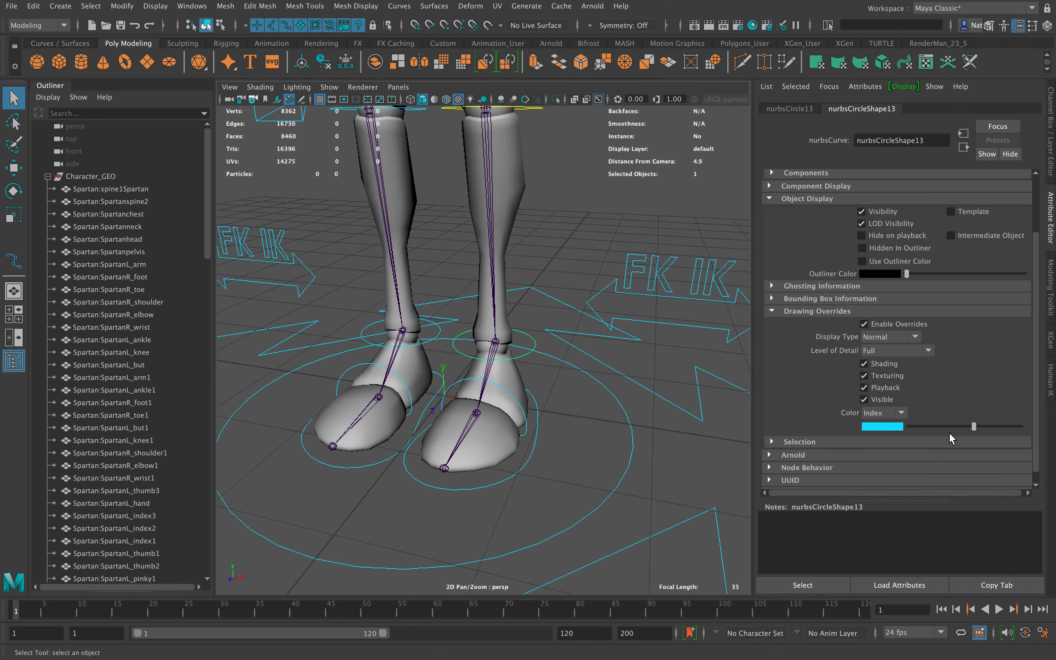
pyautogui.moveTo(973, 426); pyautogui.dragTo(970, 427)
pyautogui.click(590, 237)
# Undo the yellow colour overrides on the left ankle, knee and hip control circles
pyautogui.keyDown('alt'); pyautogui.moveTo(528, 270); pyautogui.dragTo(521, 392, button='middle'); pyautogui.keyUp('alt')
pyautogui.keyDown('alt'); pyautogui.moveTo(521, 391); pyautogui.dragTo(532, 342, button='right'); pyautogui.keyUp('alt')
pyautogui.keyDown('alt'); pyautogui.moveTo(533, 342); pyautogui.dragTo(557, 349); pyautogui.keyUp('alt')
pyautogui.keyDown('alt'); pyautogui.moveTo(556, 348); pyautogui.dragTo(547, 316, button='right'); pyautogui.keyUp('alt')
pyautogui.keyDown('alt'); pyautogui.moveTo(547, 316); pyautogui.dragTo(542, 337, button='middle'); pyautogui.keyUp('alt')
pyautogui.moveTo(541, 336)
pyautogui.keyDown('alt'); pyautogui.mouseDown(button='right')
pyautogui.moveTo(544, 376)
pyautogui.moveTo(533, 358)
pyautogui.mouseUp(button='right'); pyautogui.keyUp('alt')
pyautogui.press('z')
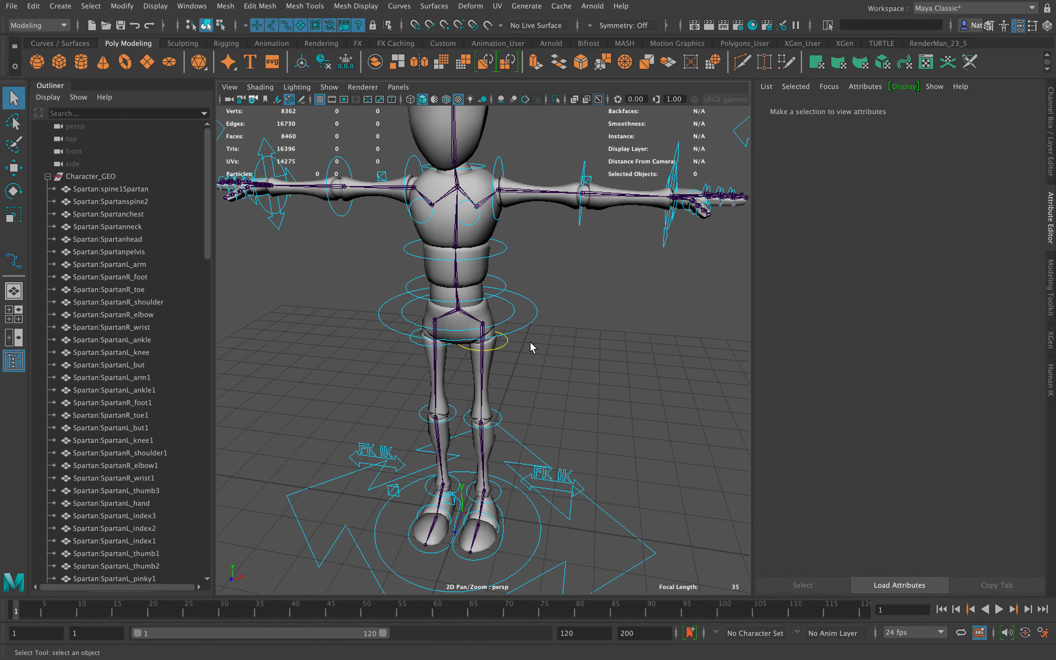
pyautogui.click(527, 340)
pyautogui.click(566, 332)
# Examine the control curves around the character's left arm, wrist and fingers, including the FK IK switch
pyautogui.moveTo(556, 342)
pyautogui.keyDown('alt'); pyautogui.mouseDown()
pyautogui.moveTo(575, 313)
pyautogui.moveTo(553, 287)
pyautogui.moveTo(556, 348)
pyautogui.mouseUp(); pyautogui.keyUp('alt')
pyautogui.moveTo(556, 348)
pyautogui.keyDown('alt'); pyautogui.mouseDown(button='right')
pyautogui.moveTo(533, 294)
pyautogui.moveTo(528, 330)
pyautogui.moveTo(464, 326)
pyautogui.moveTo(545, 365)
pyautogui.mouseUp(button='right'); pyautogui.keyUp('alt')
pyautogui.press('f')
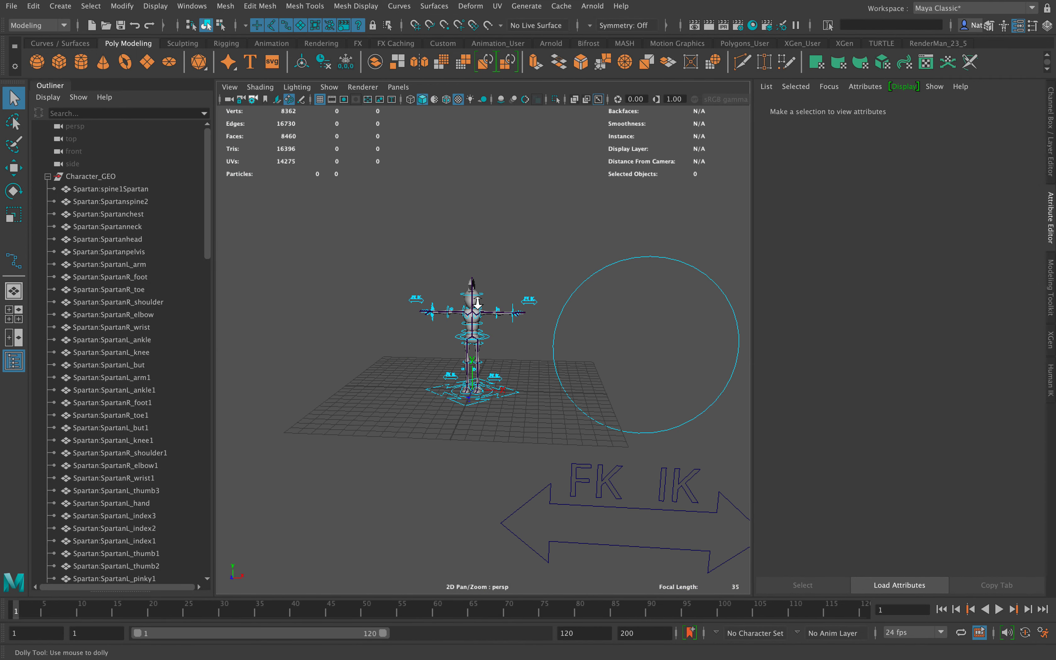
pyautogui.keyDown('alt'); pyautogui.moveTo(542, 361); pyautogui.dragTo(509, 377); pyautogui.keyUp('alt')
pyautogui.keyDown('alt'); pyautogui.moveTo(509, 377); pyautogui.dragTo(535, 356, button='right'); pyautogui.keyUp('alt')
pyautogui.moveTo(535, 356)
pyautogui.keyDown('alt'); pyautogui.mouseDown()
pyautogui.moveTo(495, 358)
pyautogui.moveTo(528, 351)
pyautogui.mouseUp(); pyautogui.keyUp('alt')
pyautogui.keyDown('alt'); pyautogui.moveTo(529, 332); pyautogui.dragTo(487, 383, button='middle'); pyautogui.keyUp('alt')
pyautogui.keyDown('alt'); pyautogui.moveTo(486, 382); pyautogui.dragTo(545, 392, button='right'); pyautogui.keyUp('alt')
pyautogui.keyDown('alt'); pyautogui.moveTo(544, 392); pyautogui.dragTo(487, 322, button='middle'); pyautogui.keyUp('alt')
pyautogui.press('[')
pyautogui.moveTo(495, 291)
pyautogui.keyDown('alt'); pyautogui.mouseDown(button='right')
pyautogui.moveTo(502, 313)
pyautogui.moveTo(482, 285)
pyautogui.mouseUp(button='right'); pyautogui.keyUp('alt')
pyautogui.keyDown('alt'); pyautogui.moveTo(562, 281); pyautogui.dragTo(490, 288, button='middle'); pyautogui.keyUp('alt')
pyautogui.keyDown('alt'); pyautogui.moveTo(491, 289); pyautogui.dragTo(502, 258); pyautogui.keyUp('alt')
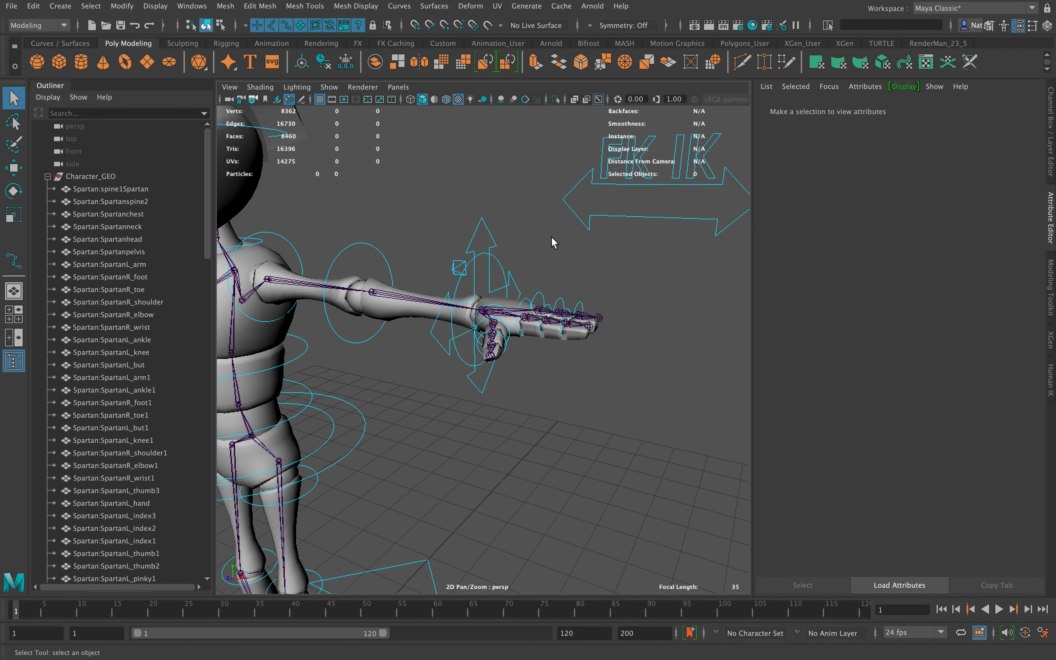
pyautogui.keyDown('alt'); pyautogui.moveTo(551, 243); pyautogui.dragTo(578, 185); pyautogui.keyUp('alt')
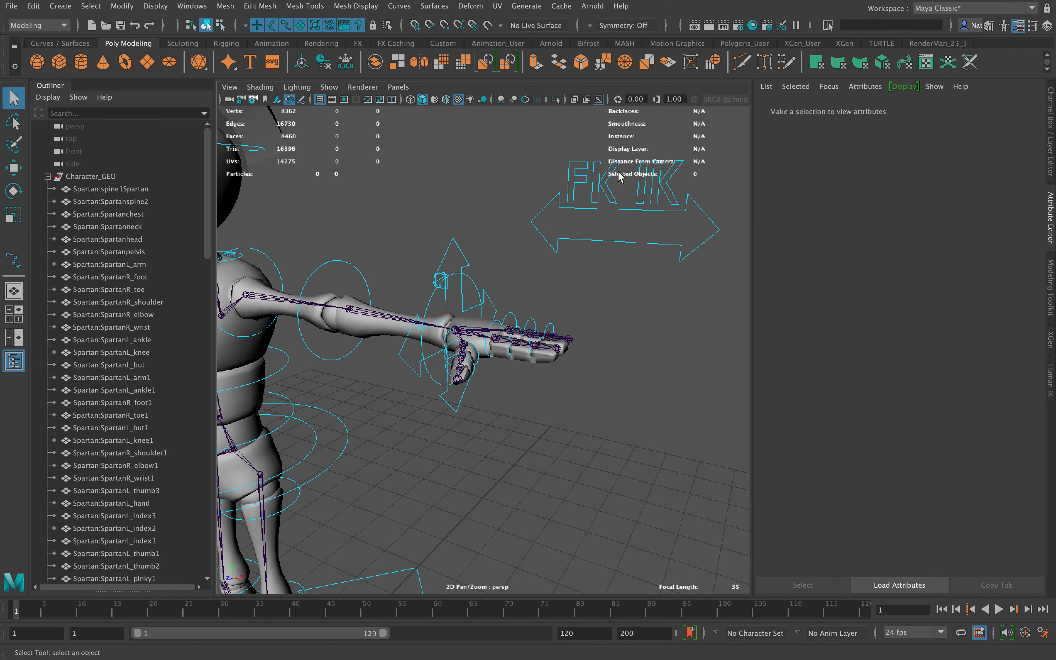
pyautogui.keyDown('alt'); pyautogui.moveTo(458, 280); pyautogui.dragTo(452, 273); pyautogui.keyUp('alt')
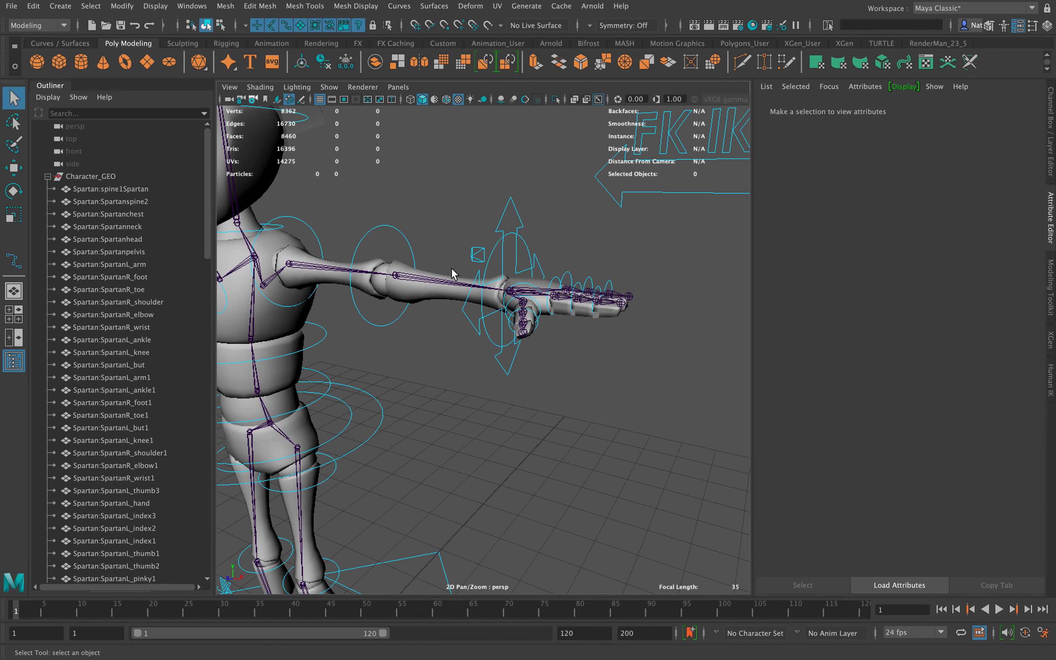
pyautogui.keyDown('alt'); pyautogui.moveTo(429, 373); pyautogui.dragTo(516, 370); pyautogui.keyUp('alt')
# Examine the leg and foot control curves up close, and review the whole character with all its controls
pyautogui.keyDown('alt'); pyautogui.moveTo(492, 327); pyautogui.dragTo(489, 235, button='middle'); pyautogui.keyUp('alt')
pyautogui.keyDown('alt'); pyautogui.moveTo(428, 305); pyautogui.dragTo(412, 291, button='middle'); pyautogui.keyUp('alt')
pyautogui.keyDown('alt'); pyautogui.moveTo(412, 291); pyautogui.dragTo(454, 297, button='right'); pyautogui.keyUp('alt')
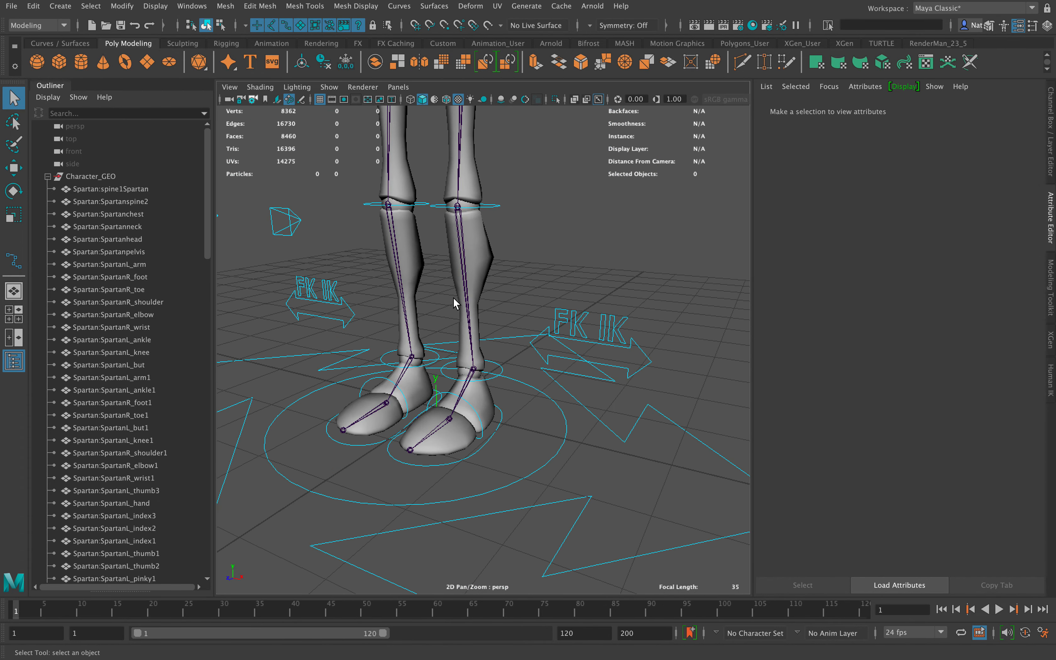
pyautogui.keyDown('alt'); pyautogui.moveTo(473, 379); pyautogui.dragTo(491, 401, button='middle'); pyautogui.keyUp('alt')
pyautogui.keyDown('alt'); pyautogui.moveTo(490, 400); pyautogui.dragTo(519, 284, button='right'); pyautogui.keyUp('alt')
pyautogui.keyDown('alt'); pyautogui.moveTo(519, 283); pyautogui.dragTo(444, 230, button='middle'); pyautogui.keyUp('alt')
pyautogui.keyDown('alt'); pyautogui.moveTo(457, 271); pyautogui.dragTo(554, 329, button='middle'); pyautogui.keyUp('alt')
pyautogui.keyDown('alt'); pyautogui.moveTo(528, 353); pyautogui.dragTo(530, 413, button='right'); pyautogui.keyUp('alt')
pyautogui.keyDown('alt'); pyautogui.moveTo(530, 413); pyautogui.dragTo(476, 365); pyautogui.keyUp('alt')
pyautogui.keyDown('alt'); pyautogui.moveTo(467, 303); pyautogui.dragTo(469, 335, button='right'); pyautogui.keyUp('alt')
pyautogui.keyDown('alt'); pyautogui.moveTo(470, 335); pyautogui.dragTo(511, 396, button='middle'); pyautogui.keyUp('alt')
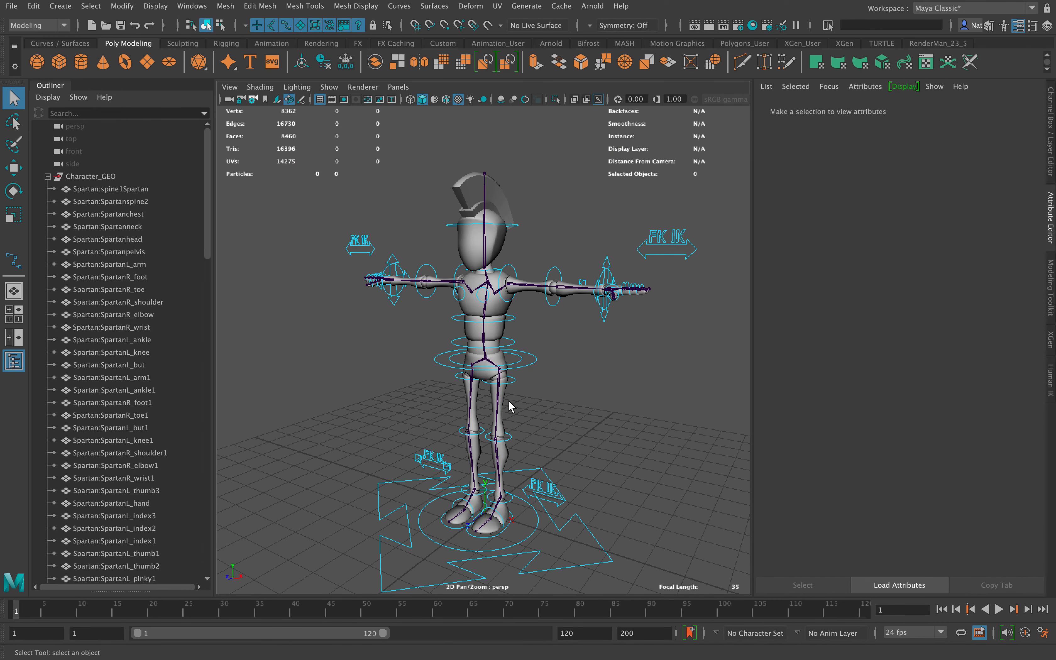